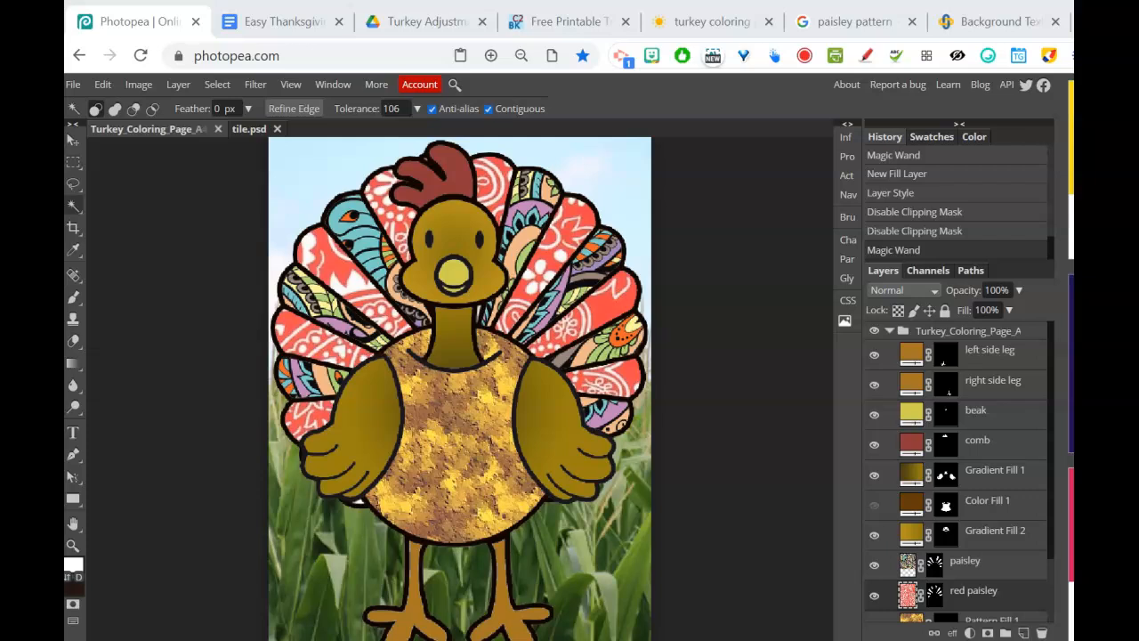
Review the Easy Thanksgiving Coloring Activity document and examine turkey coloring pages on the cool2bkids and coloringdoo sites.
click(281, 25)
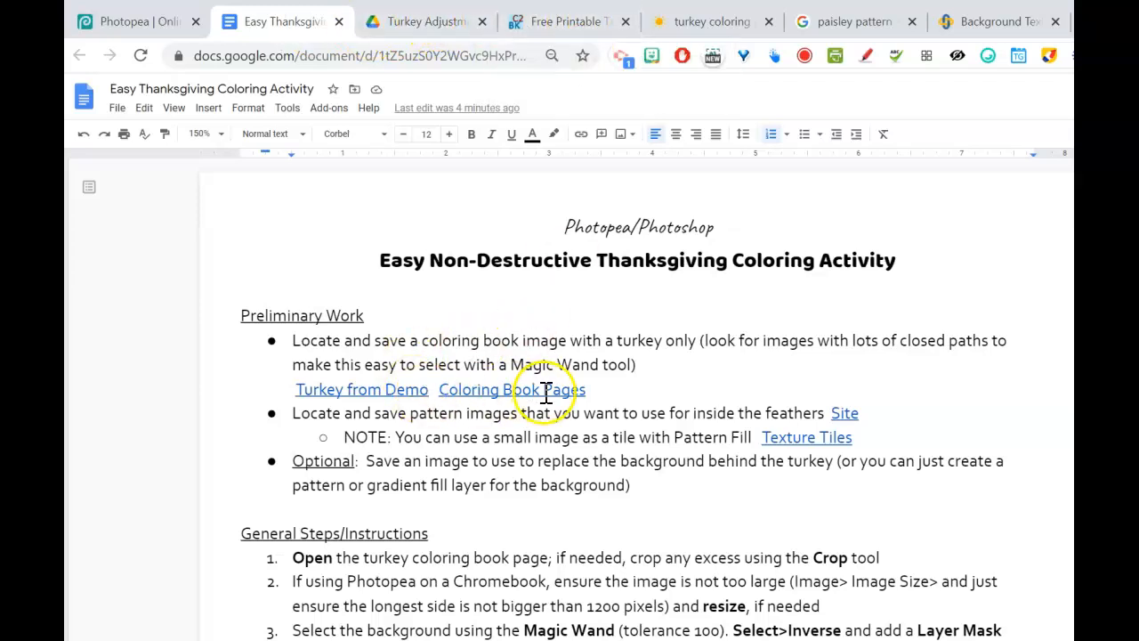
click(595, 25)
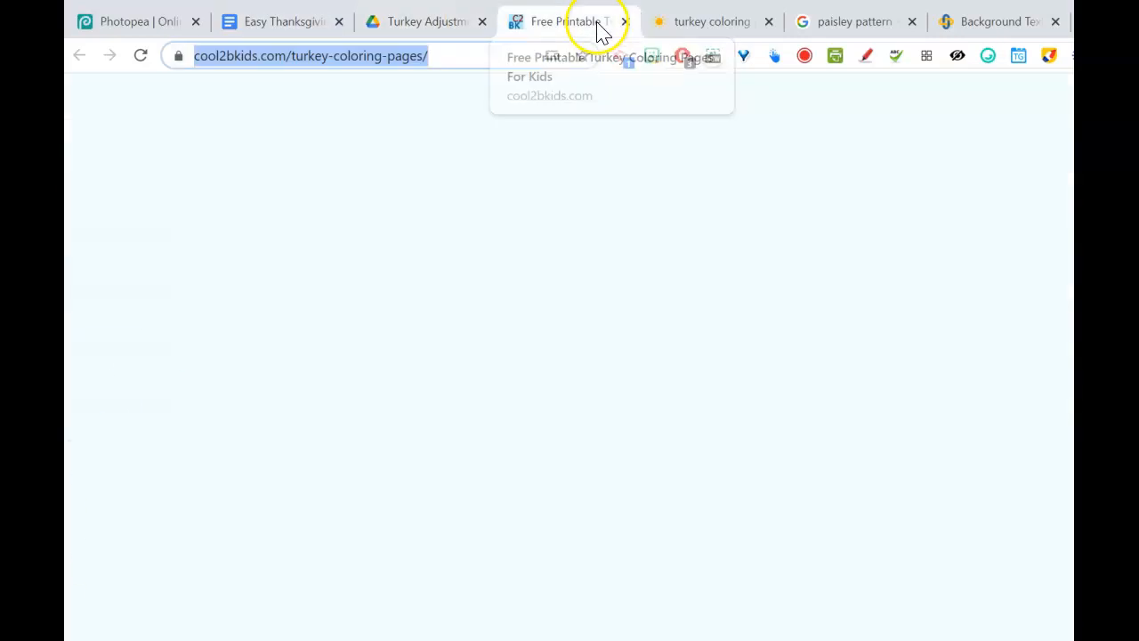
scroll(570, 356, down, 8)
scroll(570, 356, down, 3)
scroll(570, 356, up, 5)
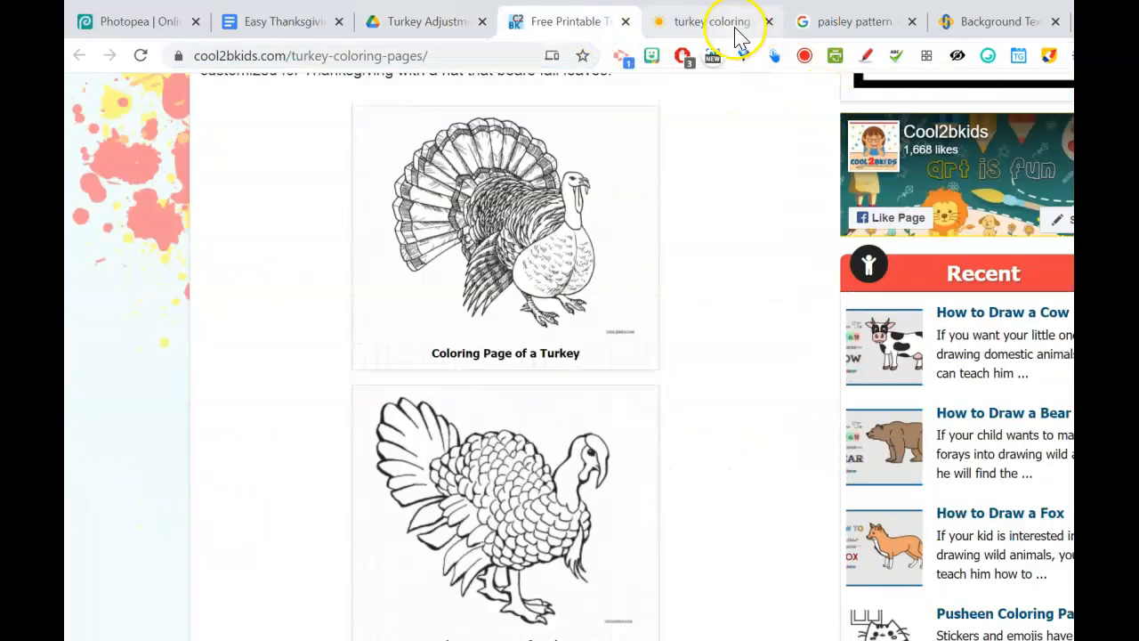
click(735, 37)
scroll(570, 356, down, 5)
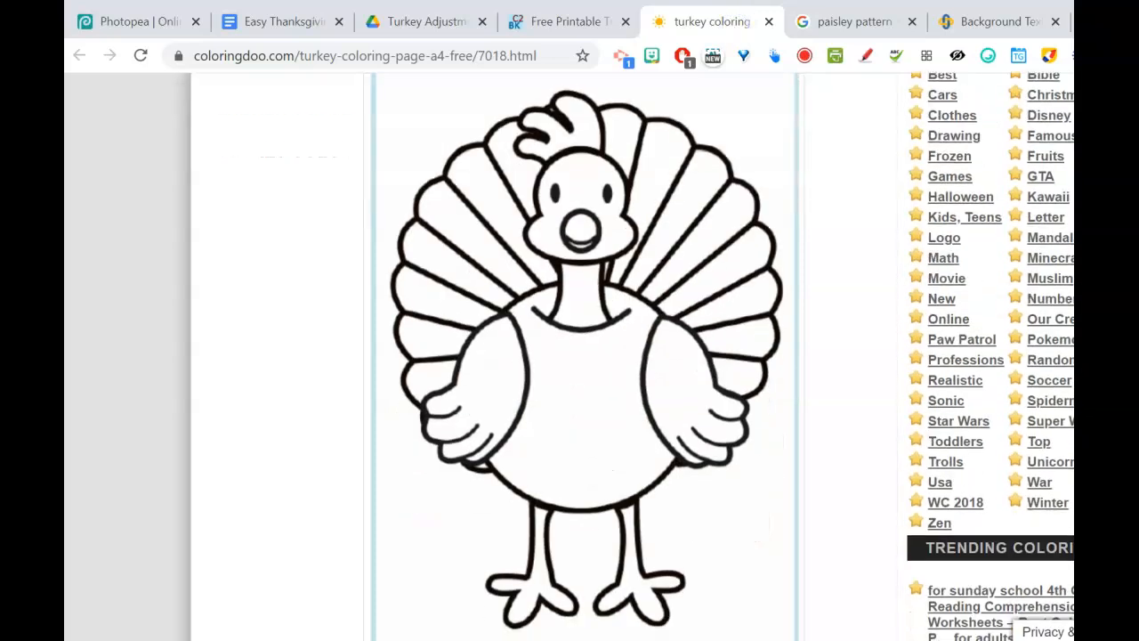
scroll(569, 356, down, 2)
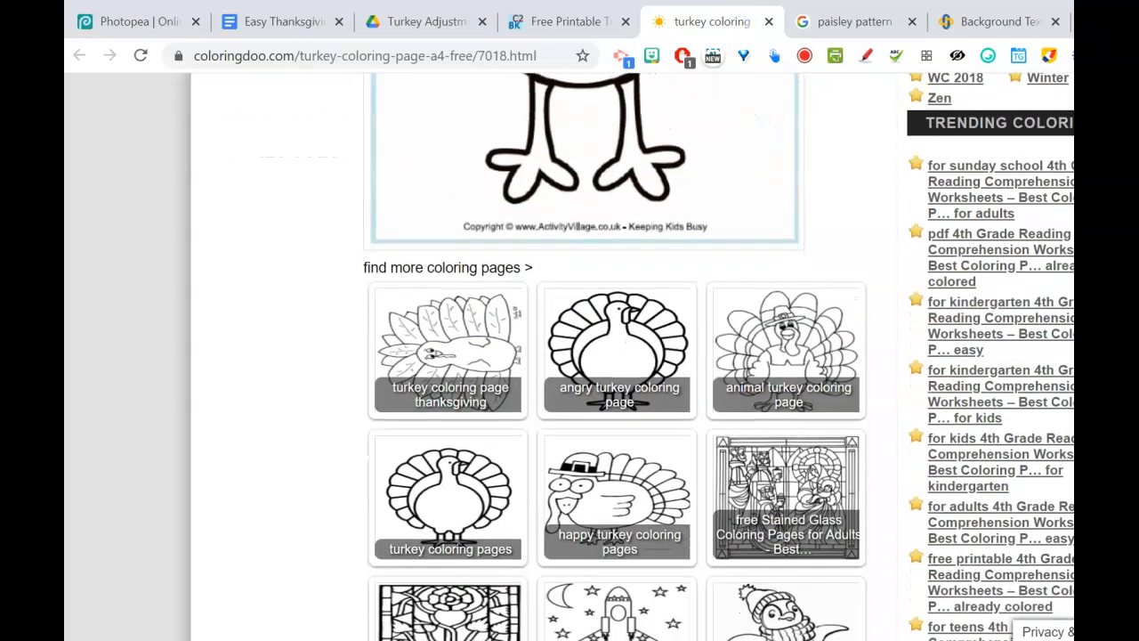
scroll(975, 120, up, 6)
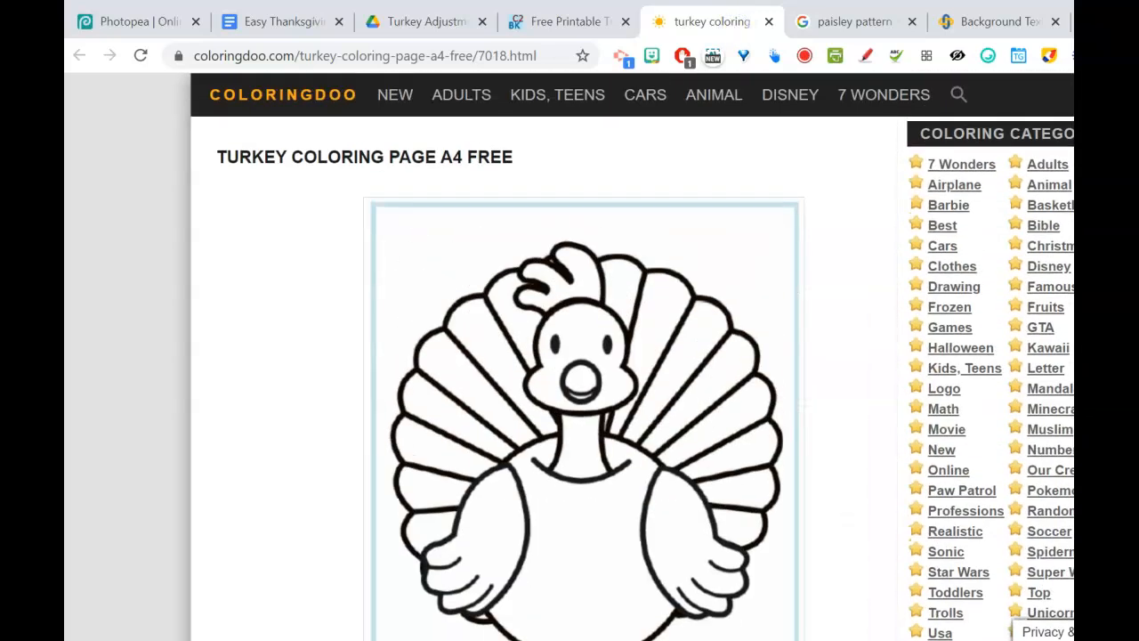
Look over the paisley pattern image results and browse the first page of brown background textures on GRSites.
click(862, 23)
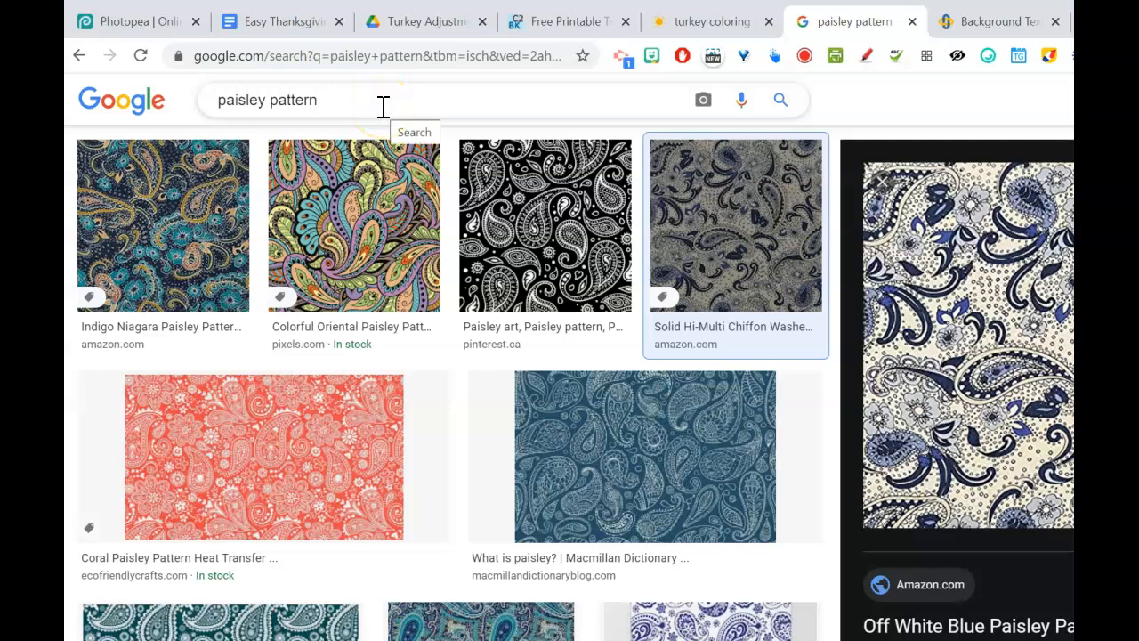
click(979, 31)
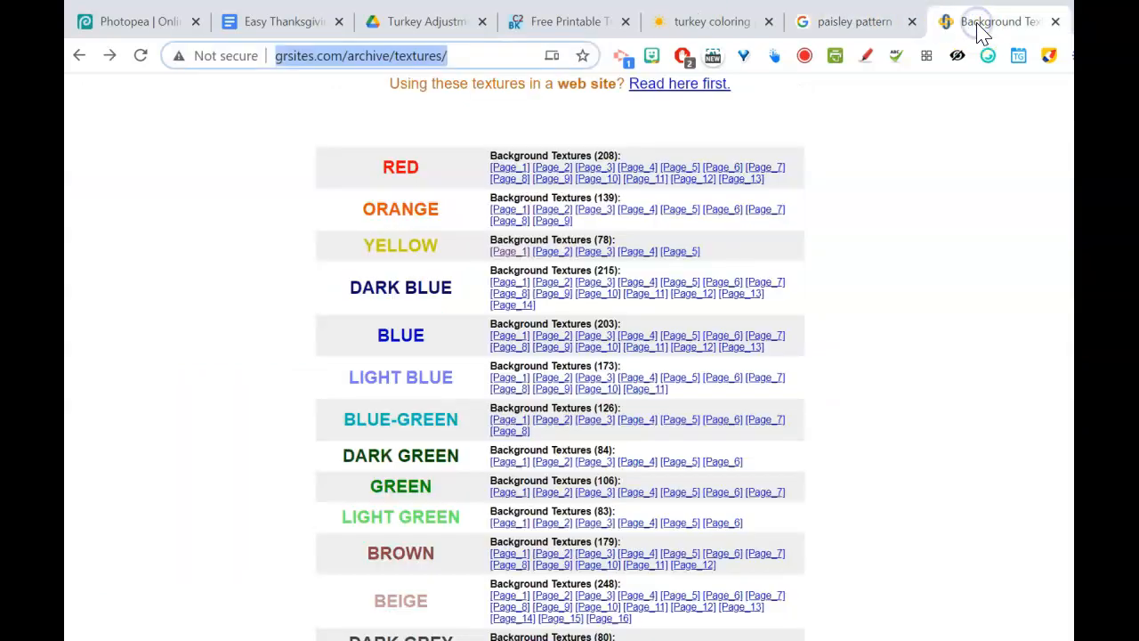
click(899, 235)
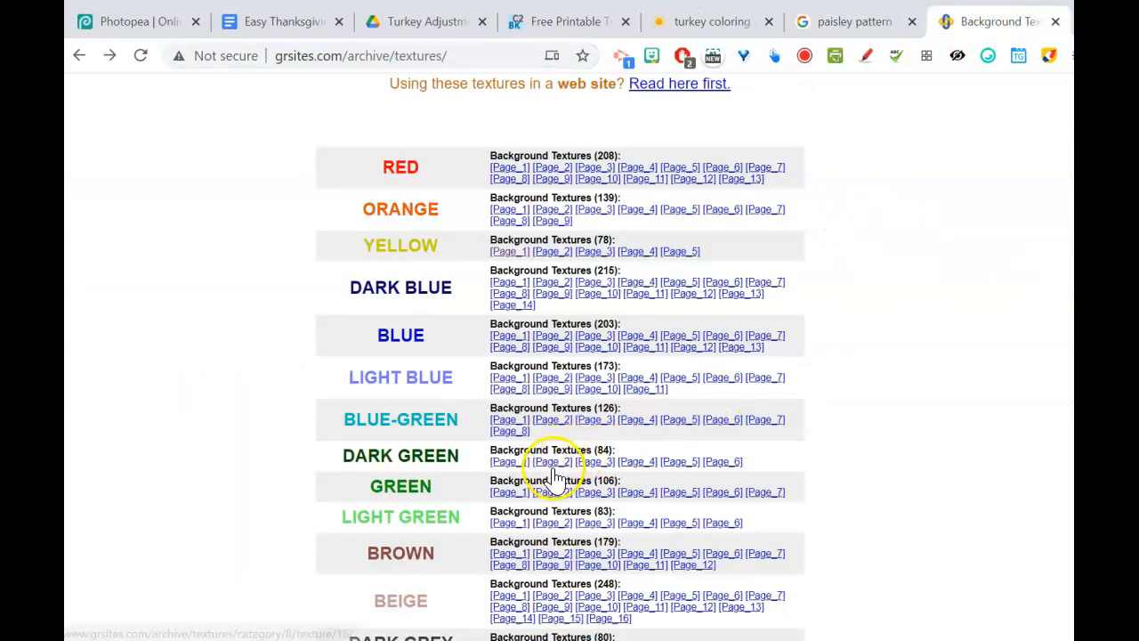
click(504, 559)
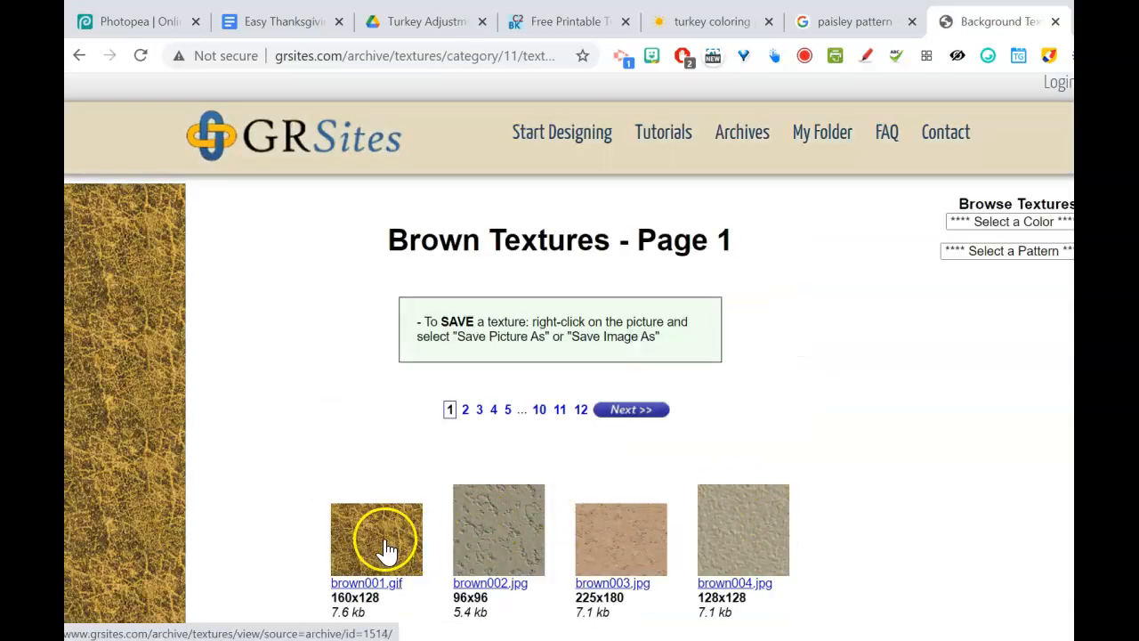
scroll(590, 262, down, 5)
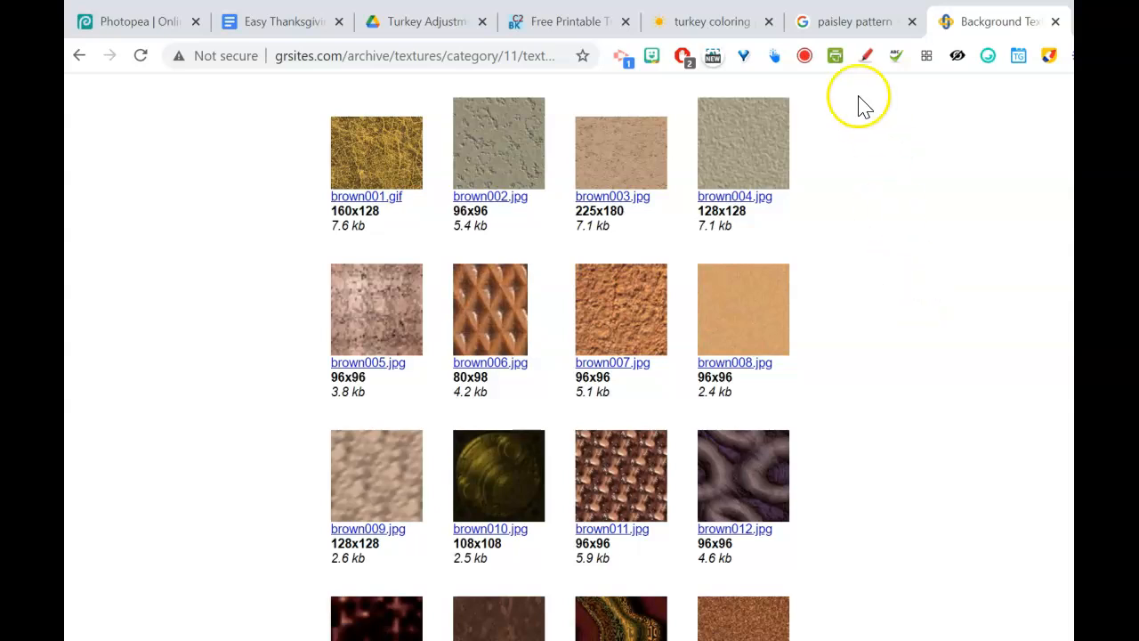
Switch to Photopea and open the Turkey_Coloring_Page_A4_Free_01 image from the Thanksgiving folder.
click(121, 27)
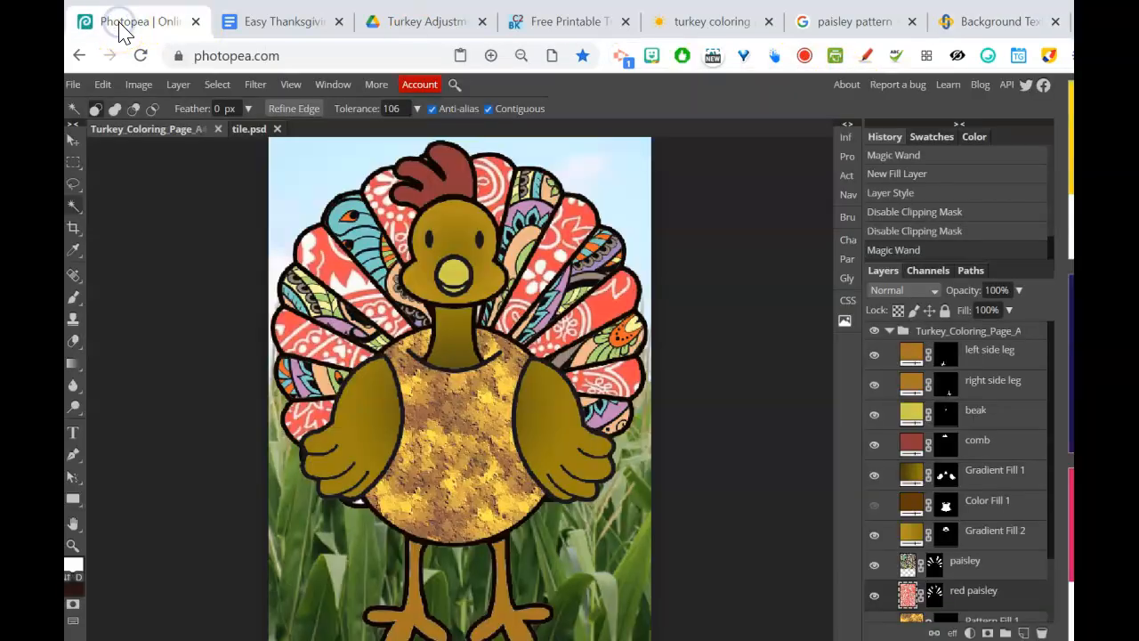
click(73, 85)
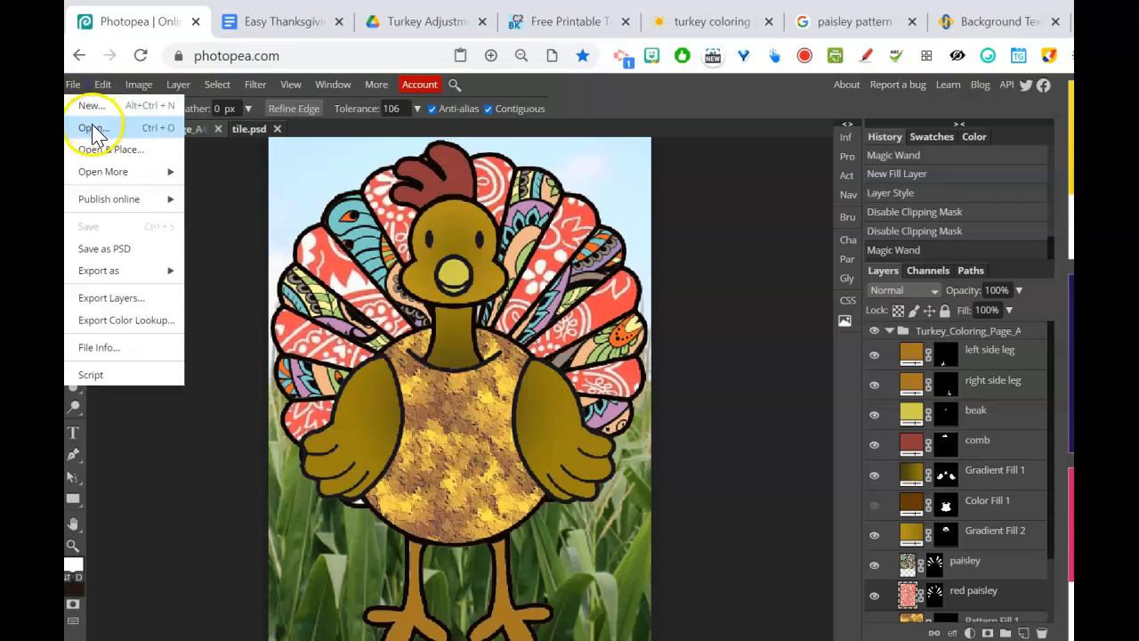
click(93, 125)
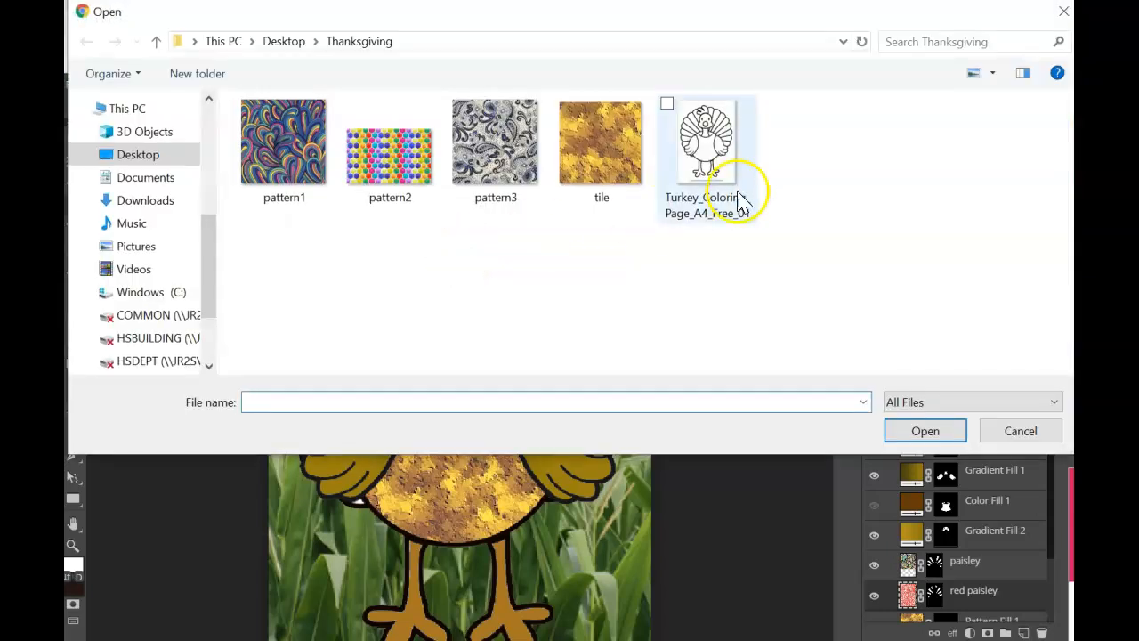
double_click(692, 125)
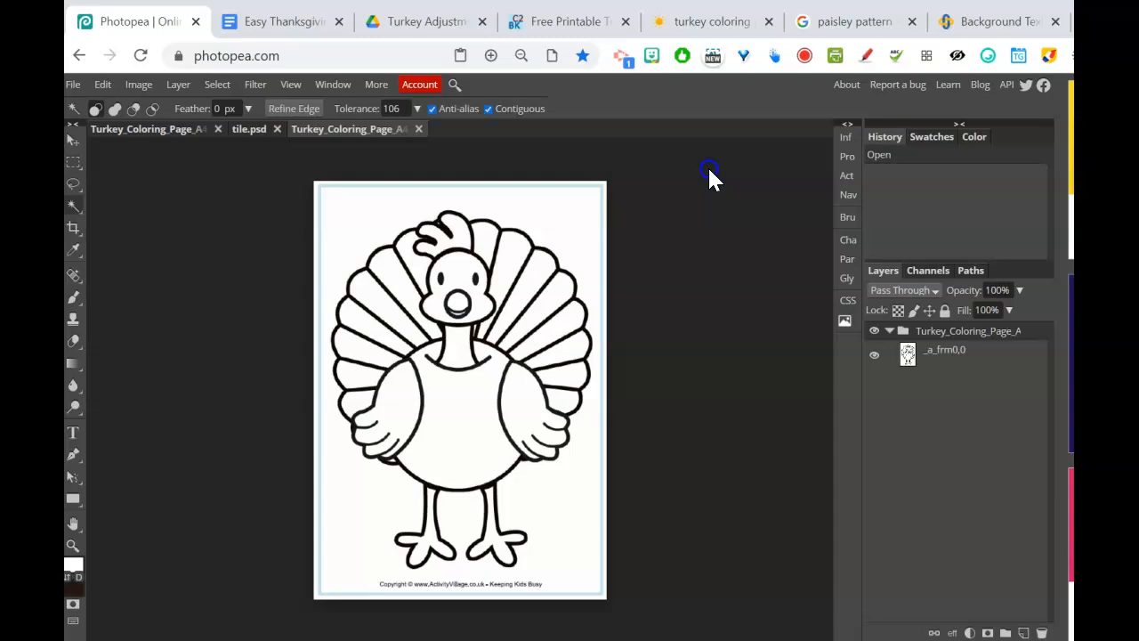
Crop the coloring page closely around the turkey, cutting off the blue border and the copyright line.
click(74, 230)
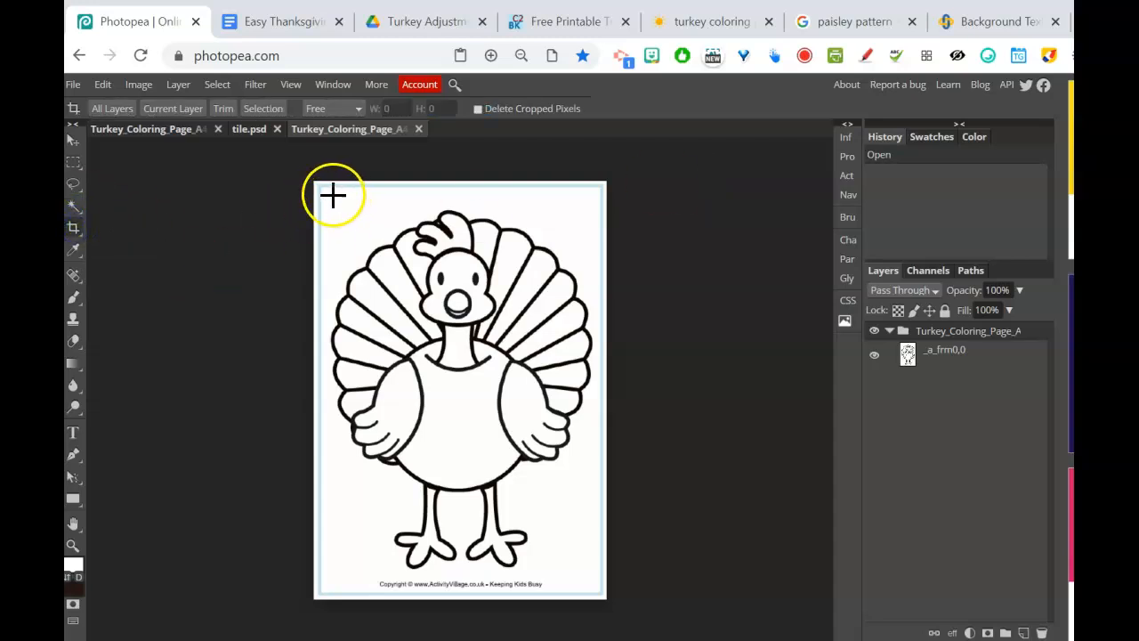
drag(328, 194, 594, 572)
double_click(534, 448)
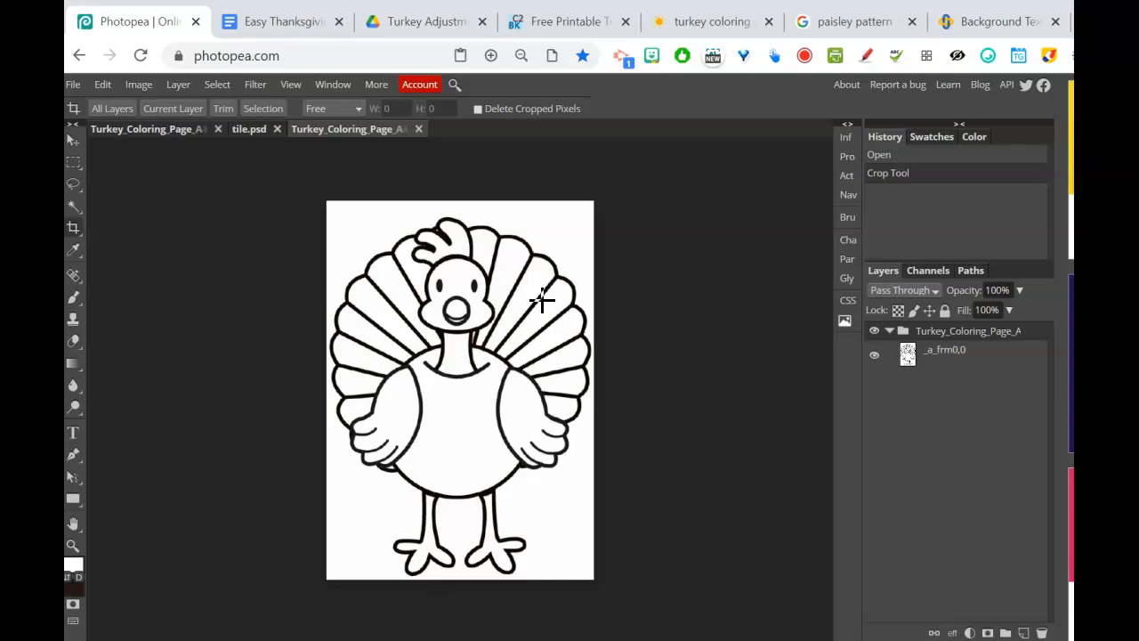
Select the turkey drawing layer and check the cropped image's pixel dimensions.
click(953, 355)
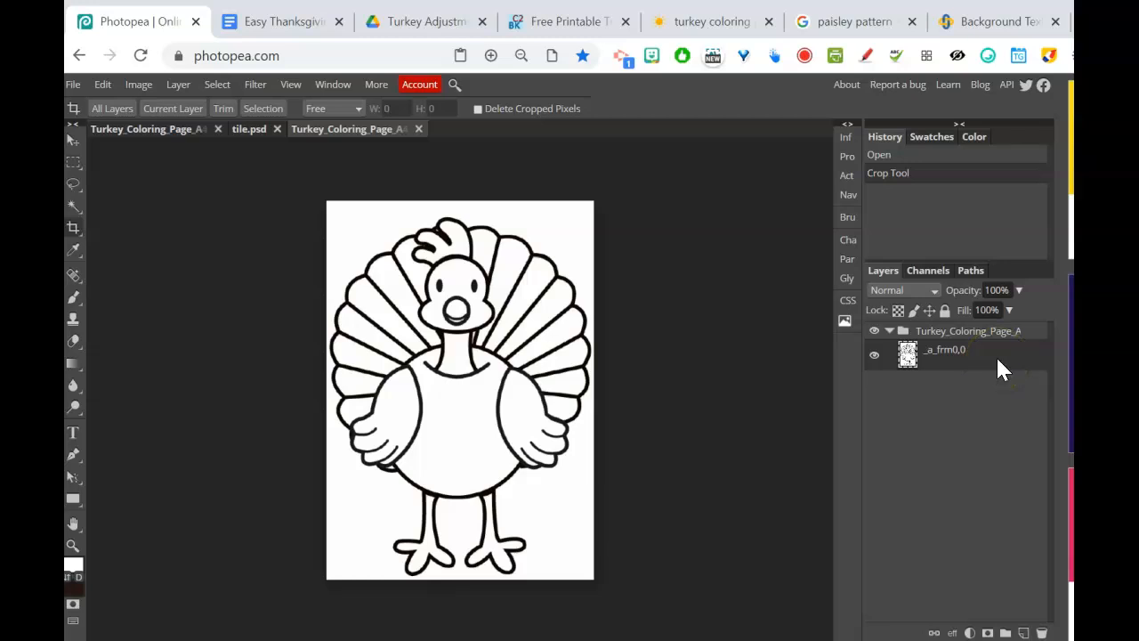
click(139, 84)
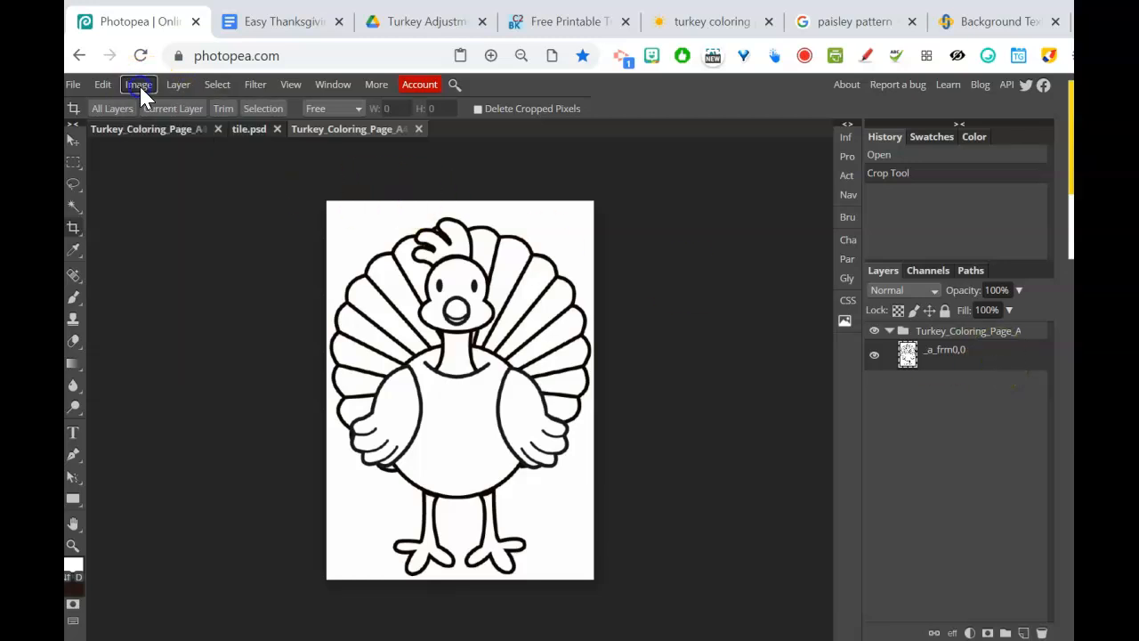
click(139, 83)
click(139, 88)
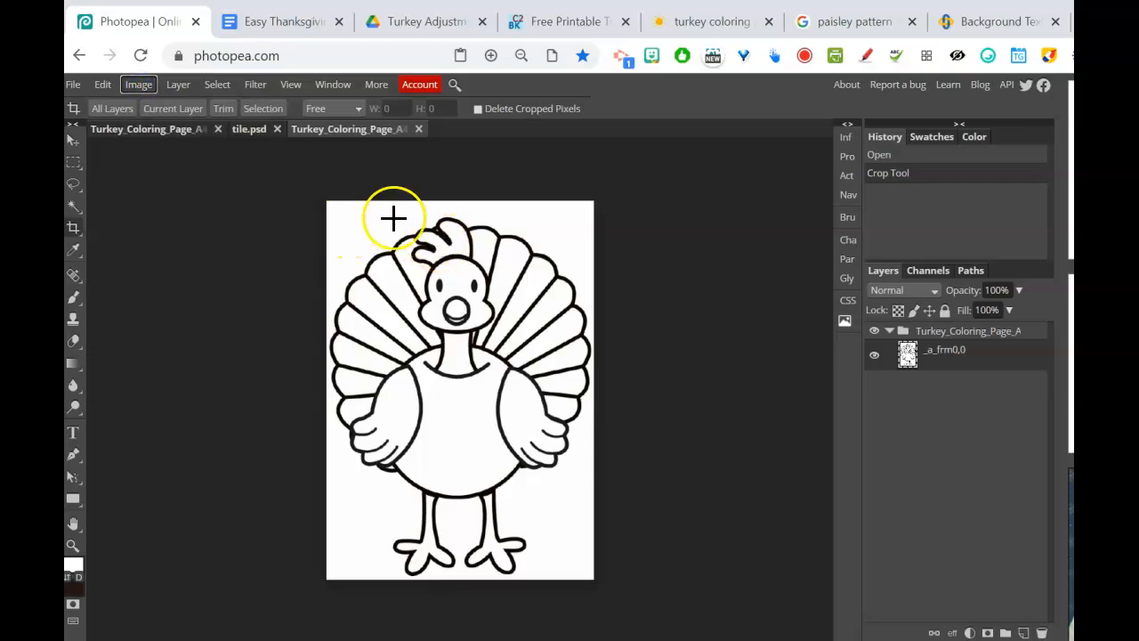
click(137, 83)
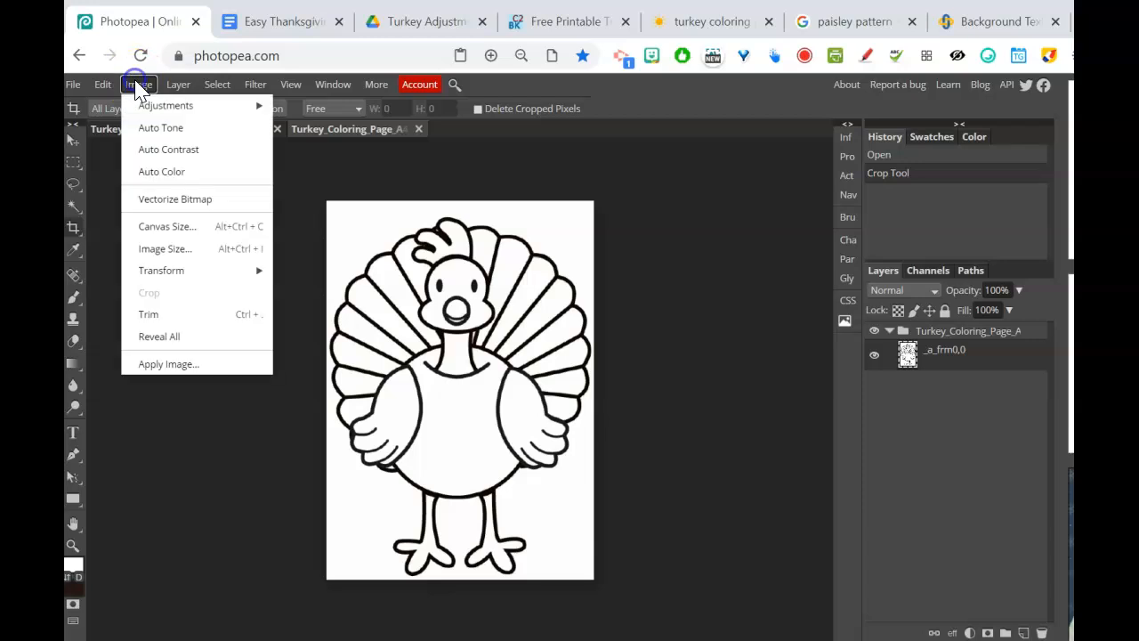
click(170, 248)
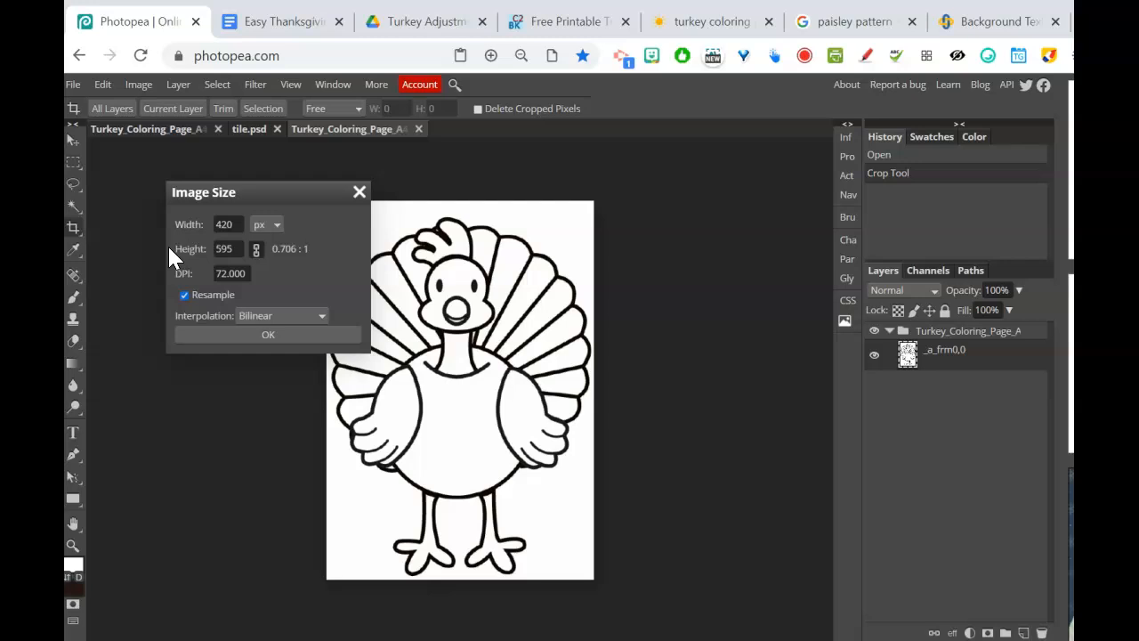
click(359, 192)
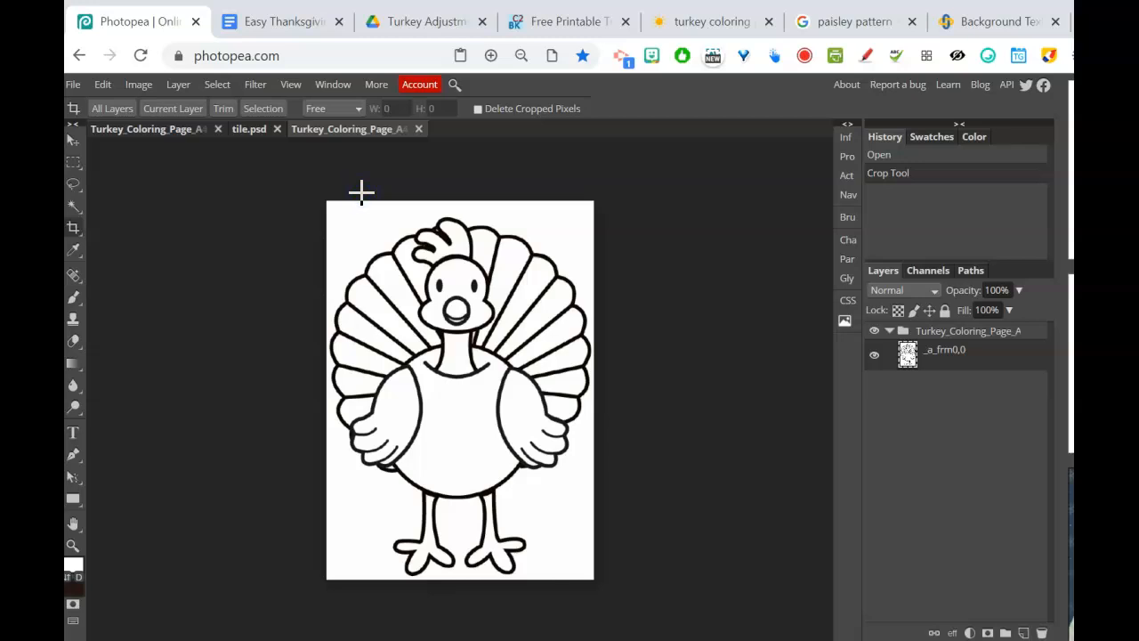
Select the white background around the turkey with the Magic Wand and invert the selection.
right_click(74, 206)
click(161, 253)
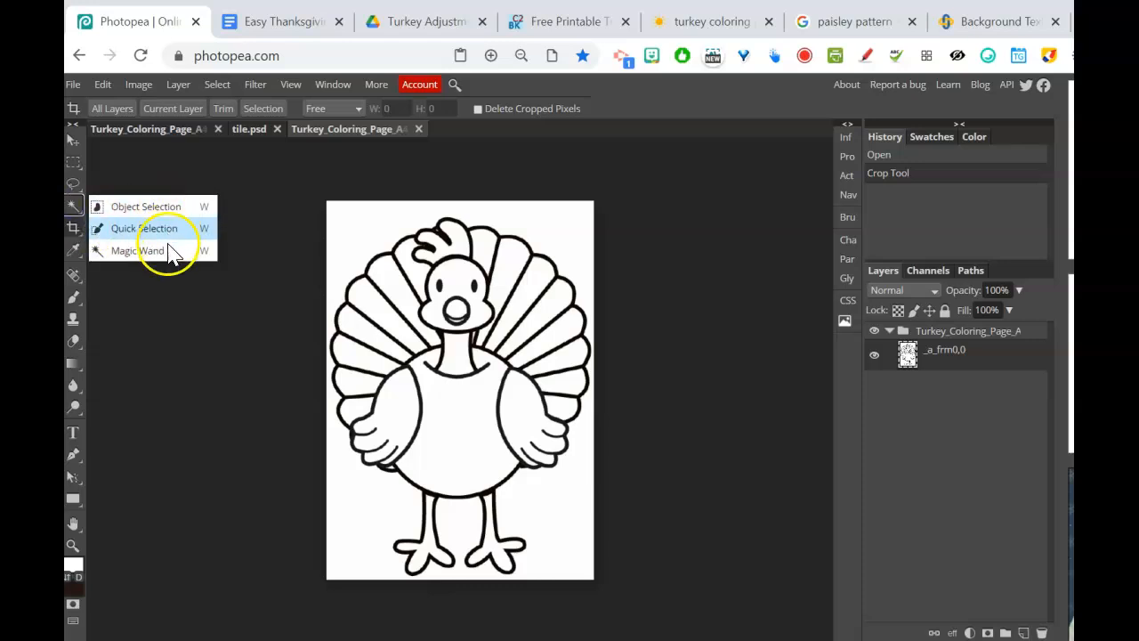
click(396, 109)
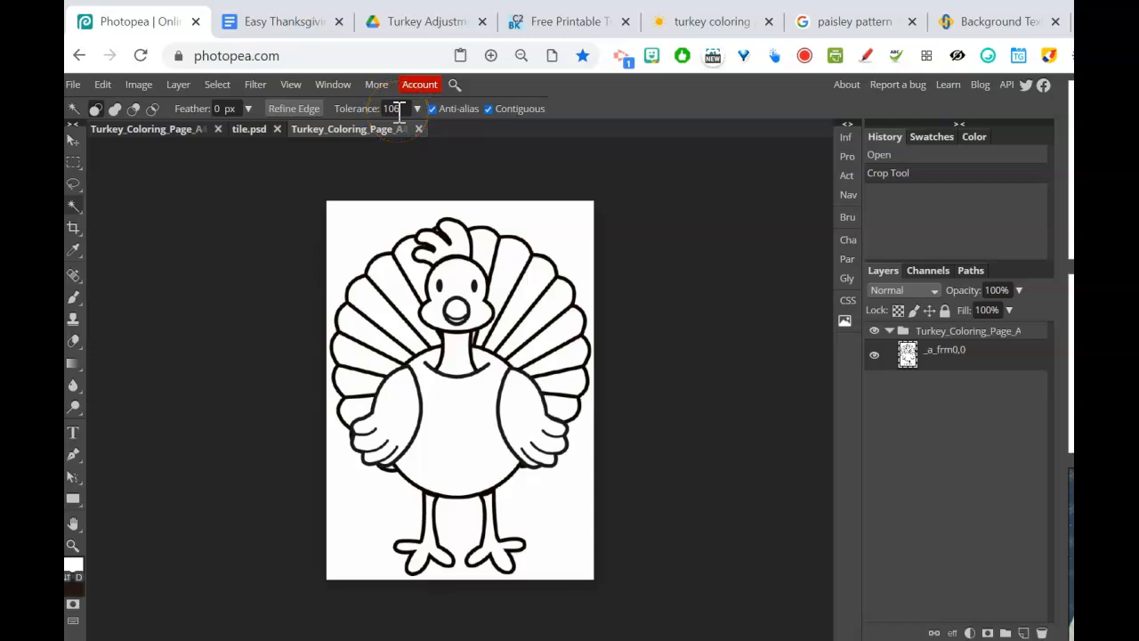
click(349, 238)
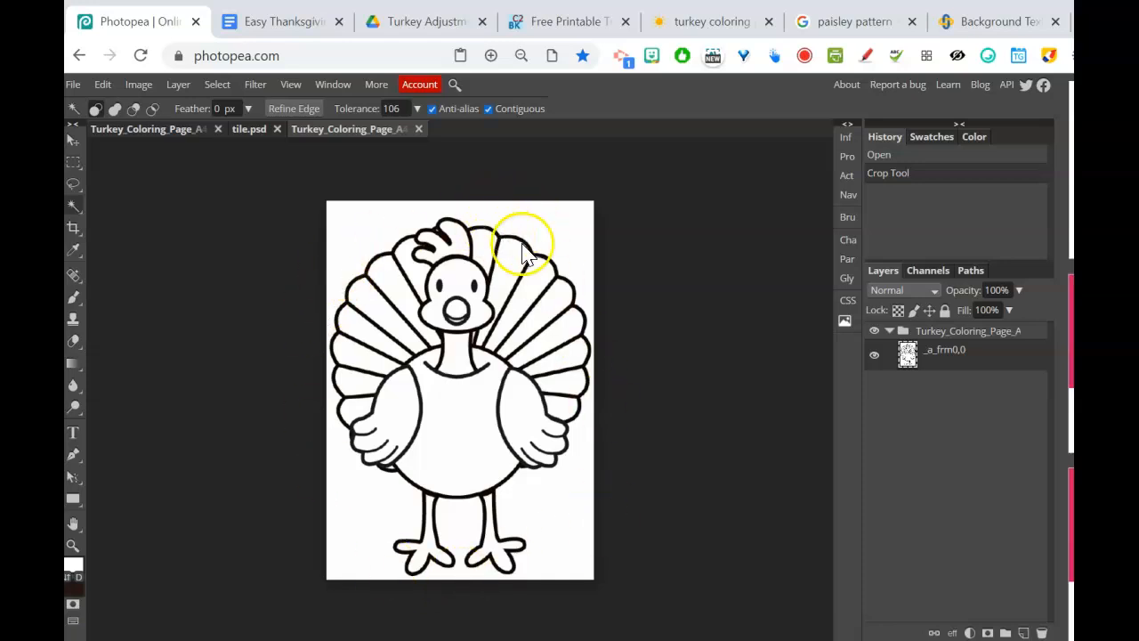
click(558, 243)
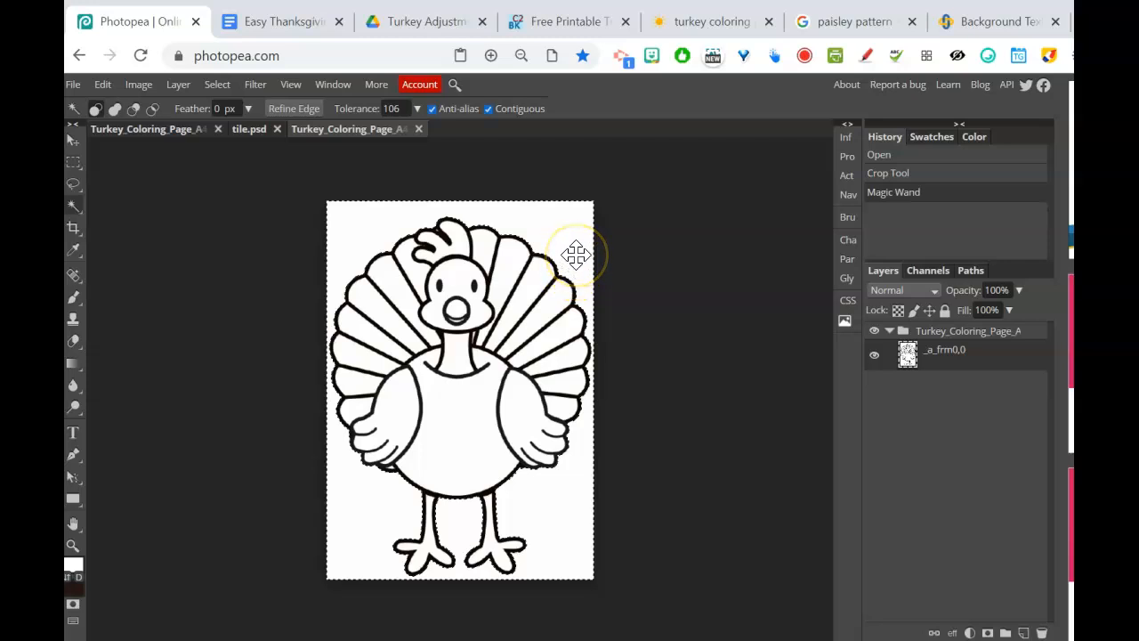
right_click(575, 255)
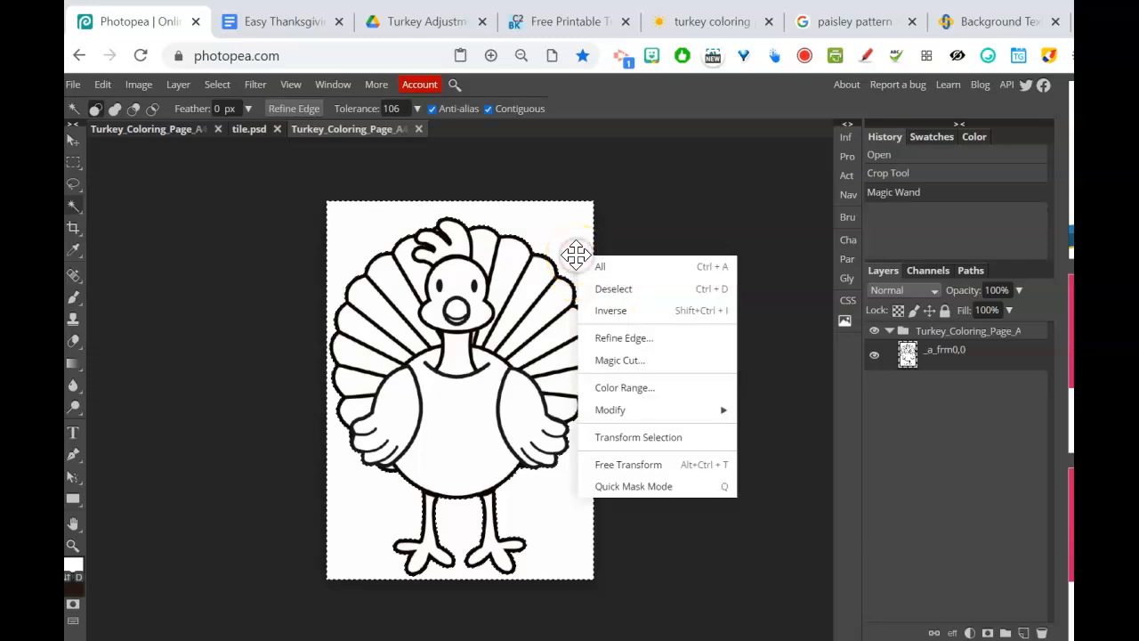
click(613, 311)
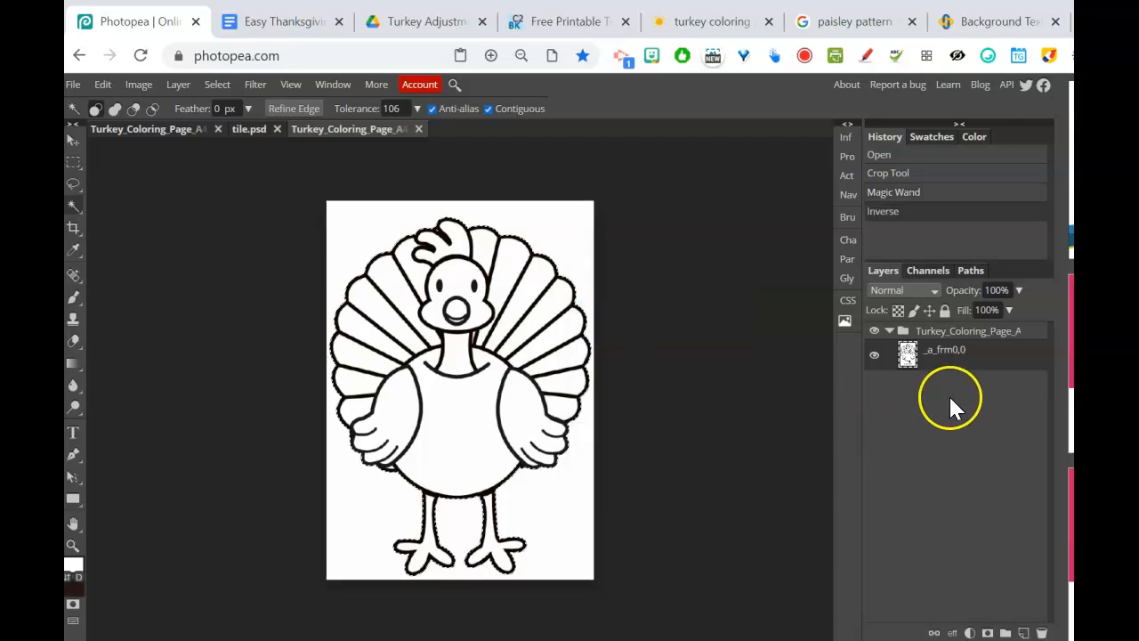
Rename the drawing layer as turkey and add a raster mask from the selection to hide its background.
click(910, 358)
double_click(953, 351)
key(BackSpace)
text(turkey)
key(Return)
click(974, 503)
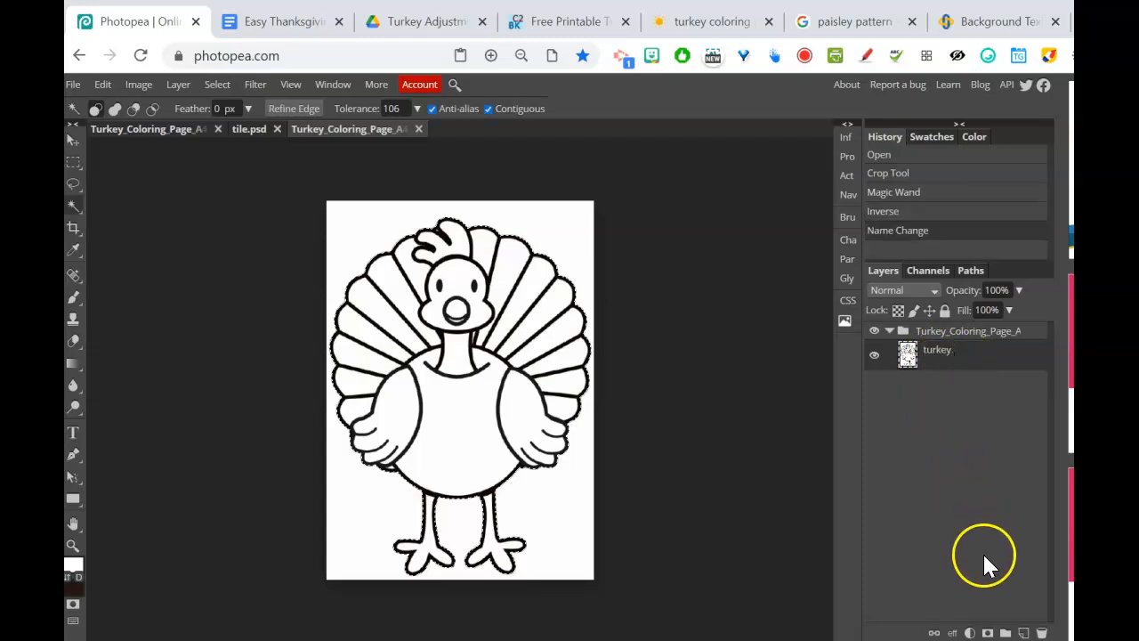
click(988, 633)
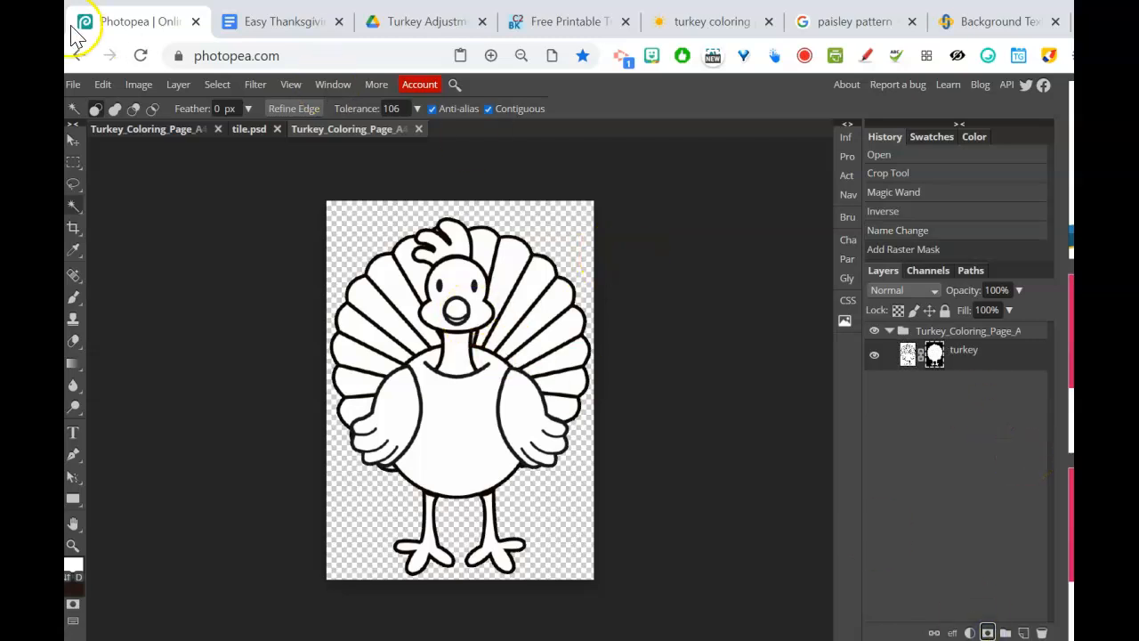
click(74, 85)
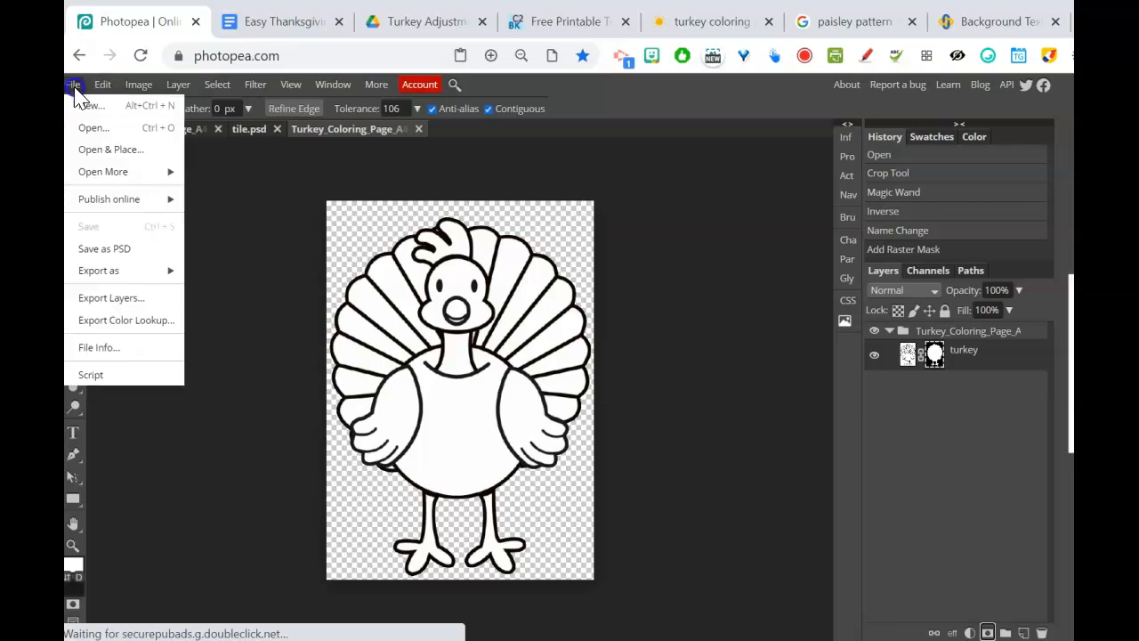
click(116, 149)
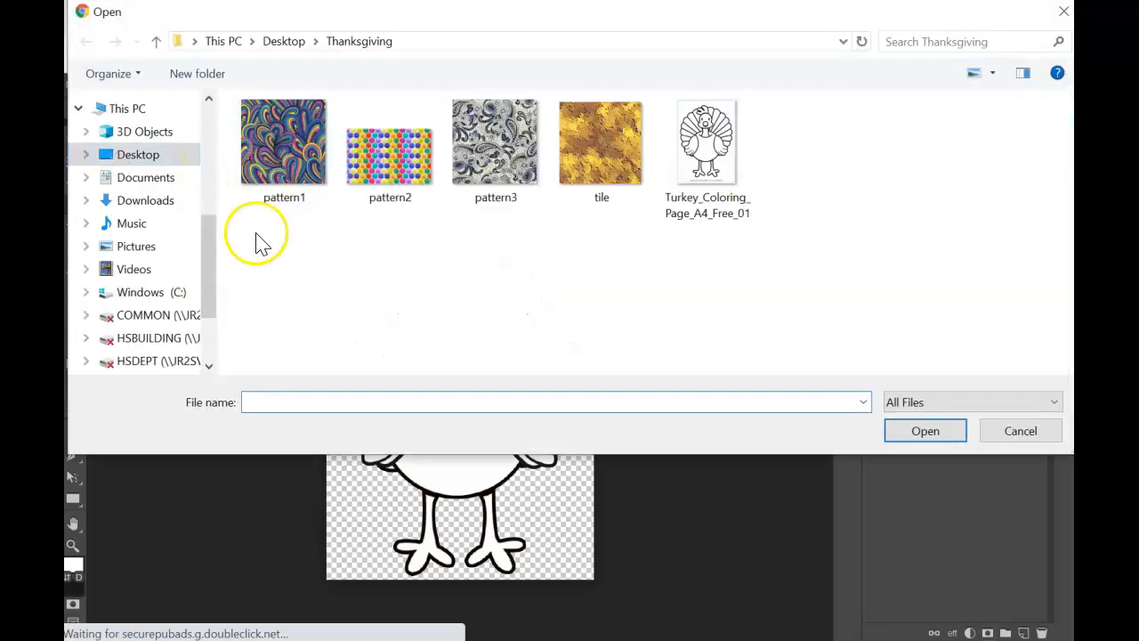
click(1034, 431)
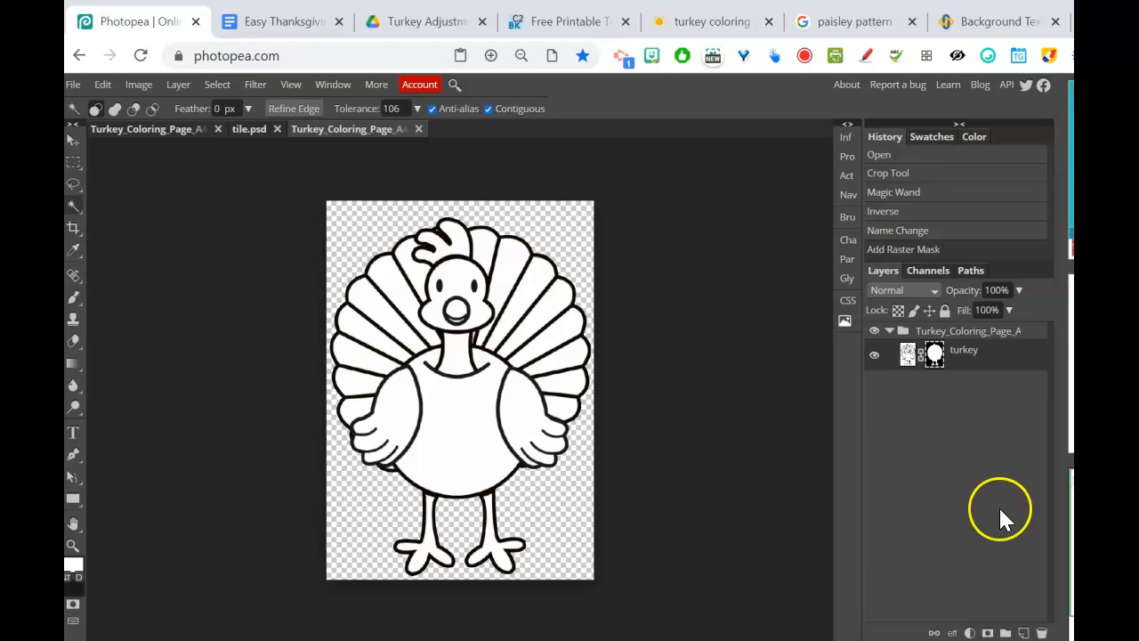
Add a gradient fill layer above the turkey with a linear style and set its angle to 101°.
click(971, 633)
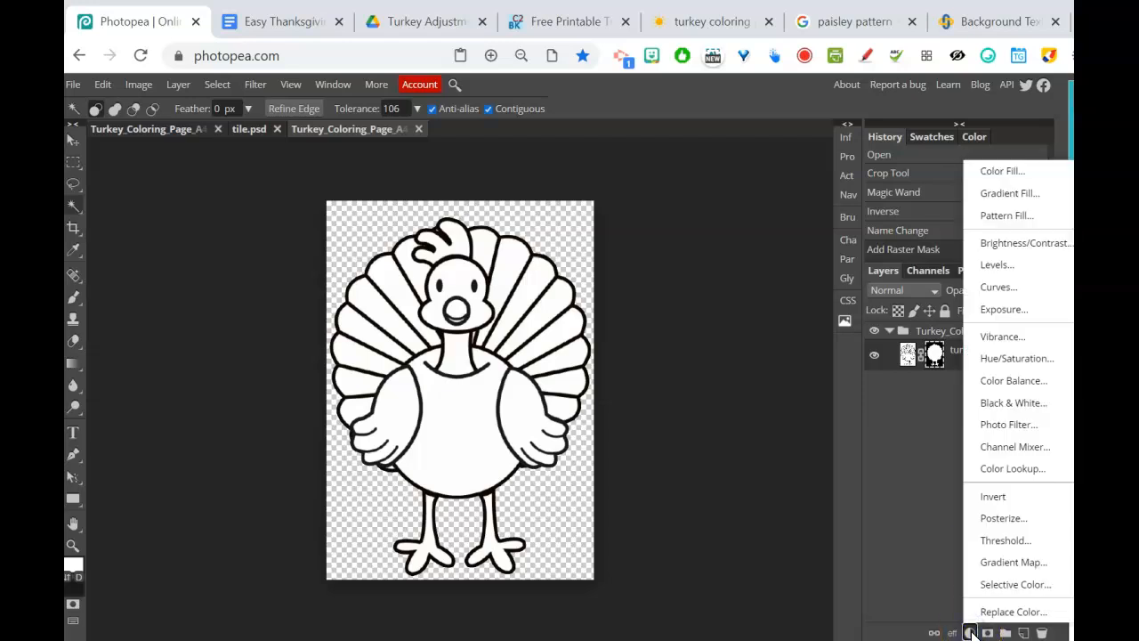
click(1021, 201)
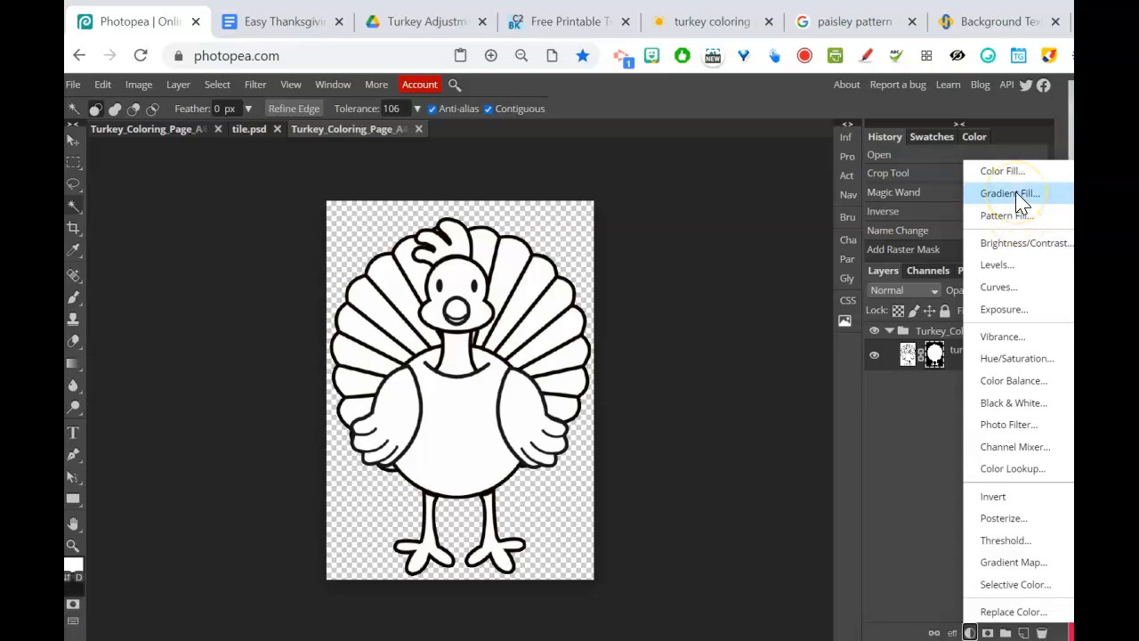
click(1021, 201)
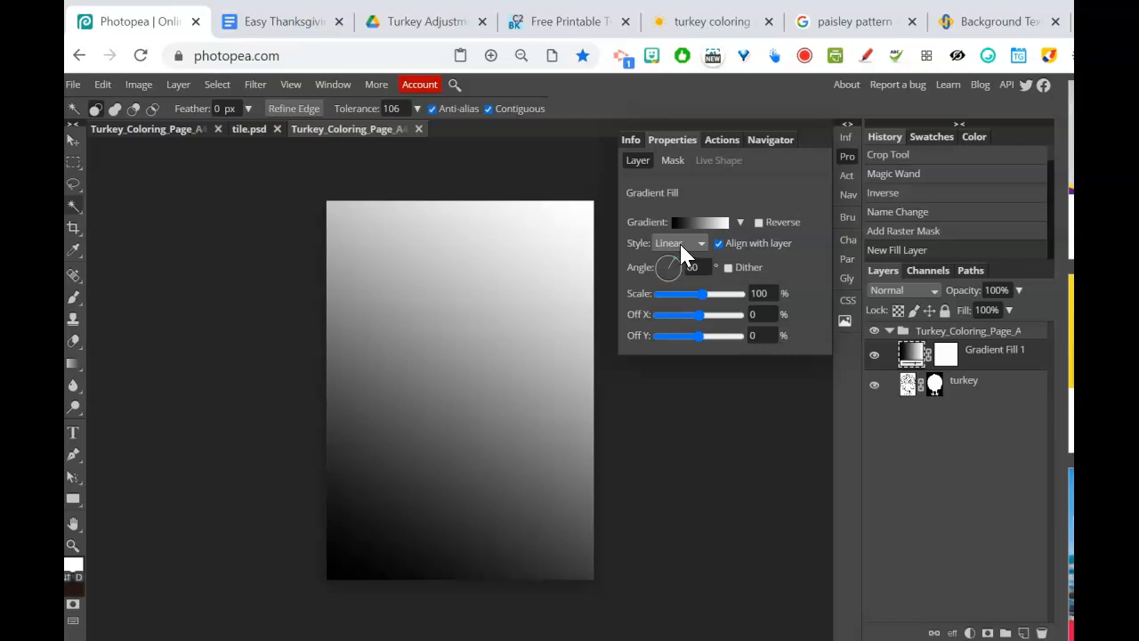
drag(675, 253, 665, 251)
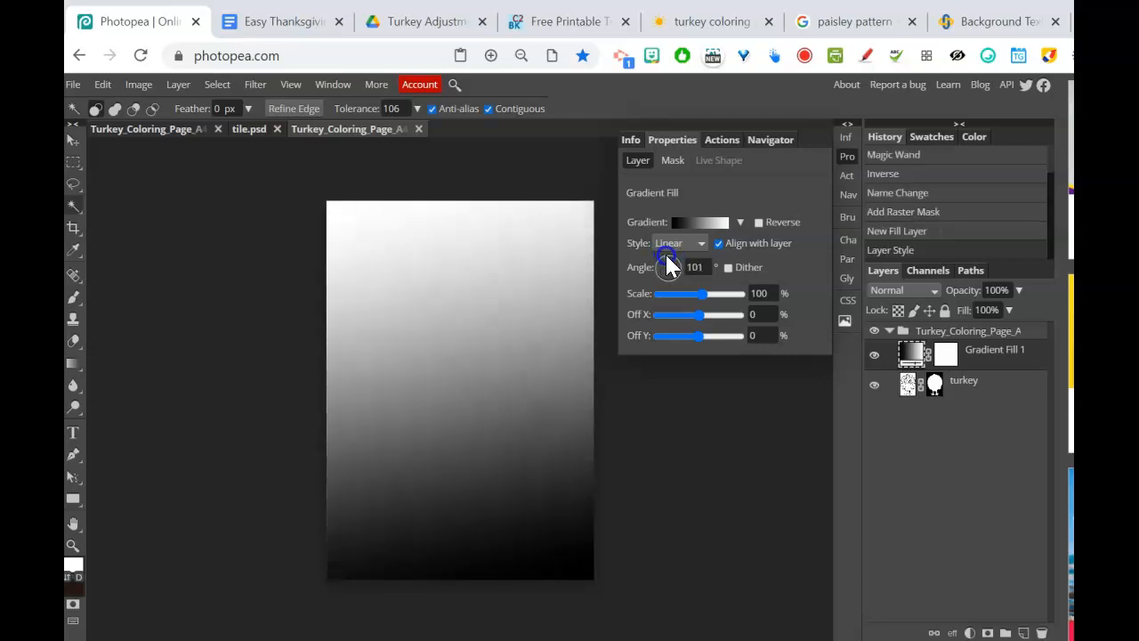
Change the background gradient's black color stop to dark green.
click(708, 225)
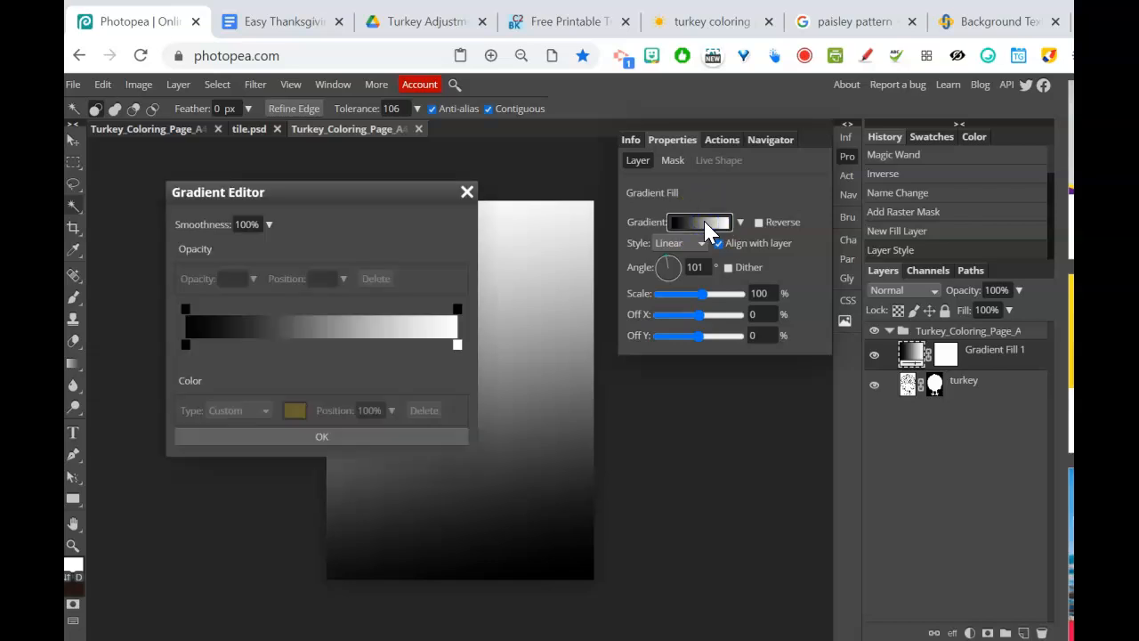
click(186, 344)
double_click(185, 345)
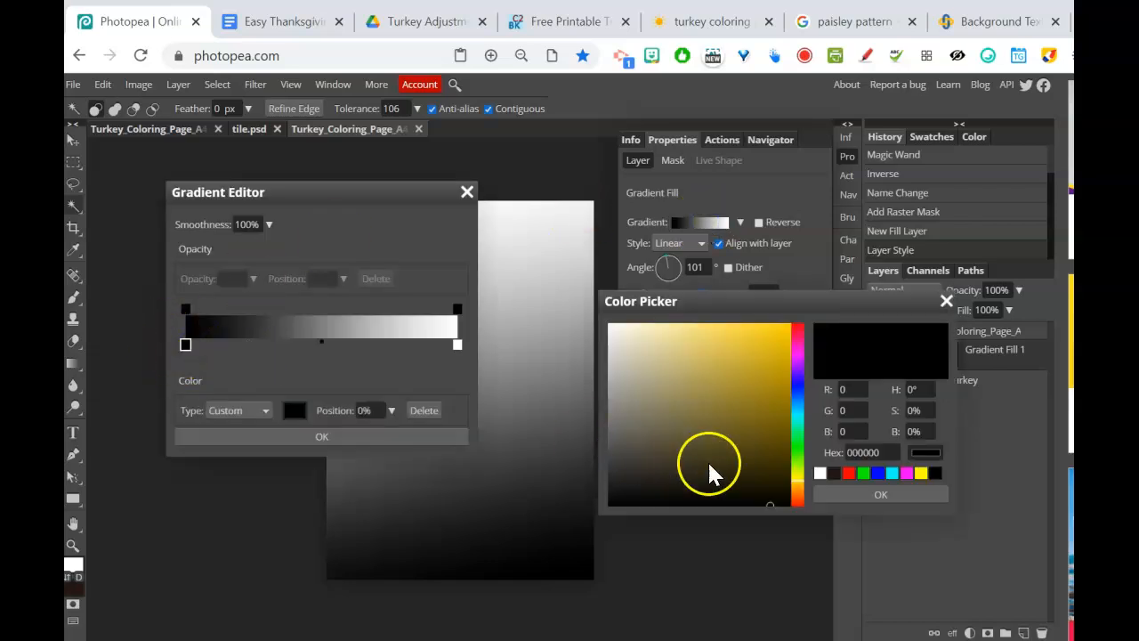
click(798, 445)
click(753, 444)
click(882, 494)
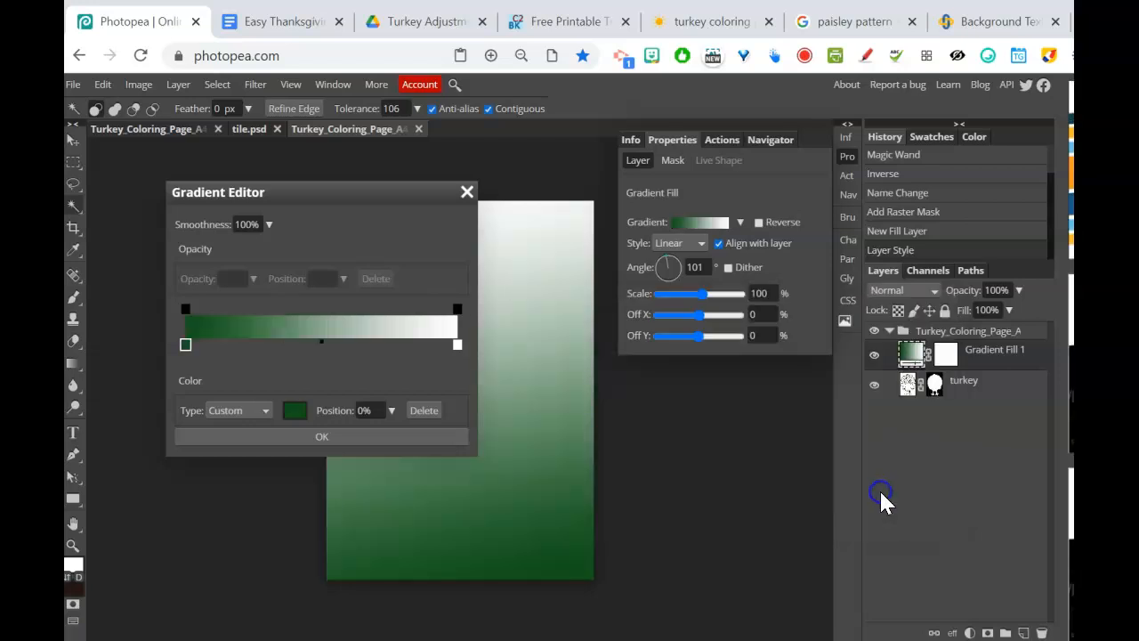
Set the background gradient's white stop to pale blue e1eef9 and move the gradient layer below the turkey layer.
double_click(460, 346)
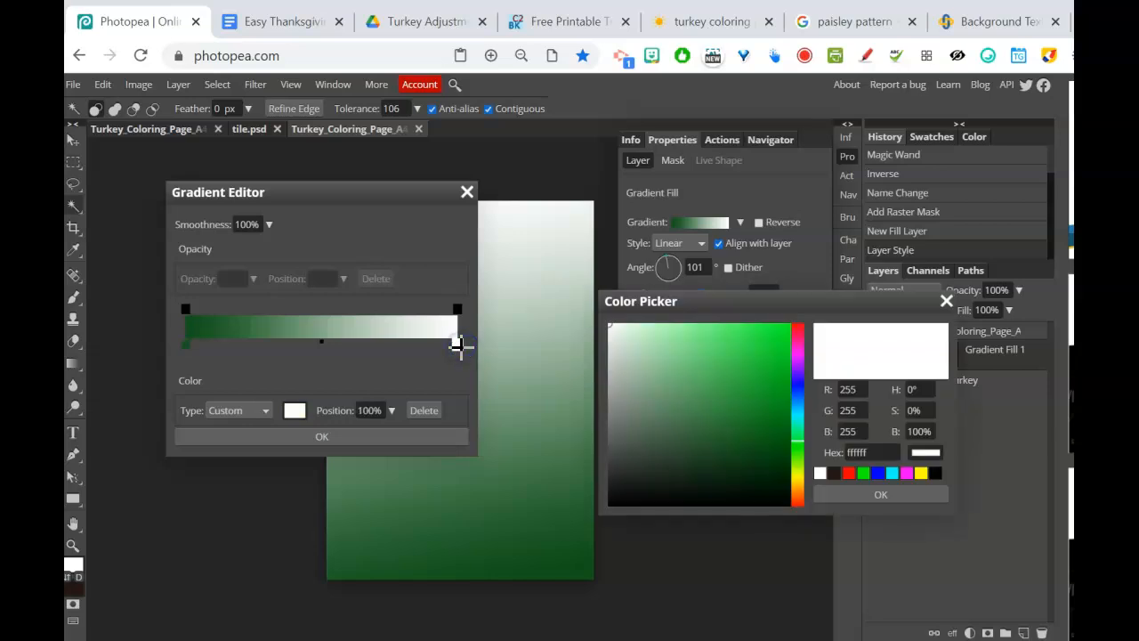
click(799, 402)
drag(634, 333, 628, 336)
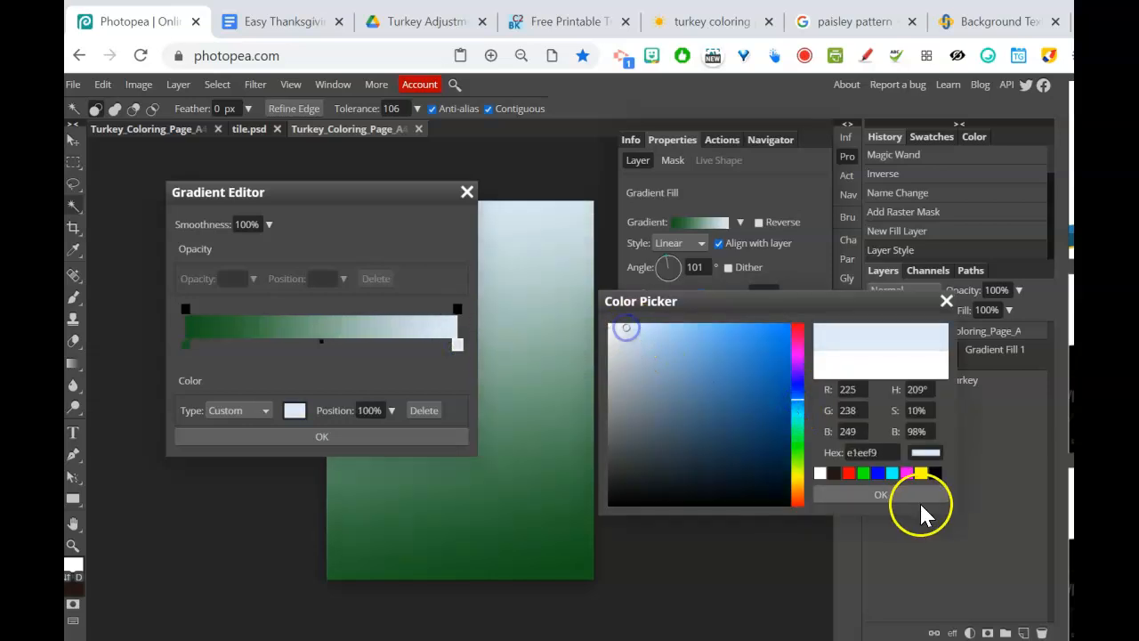
click(882, 494)
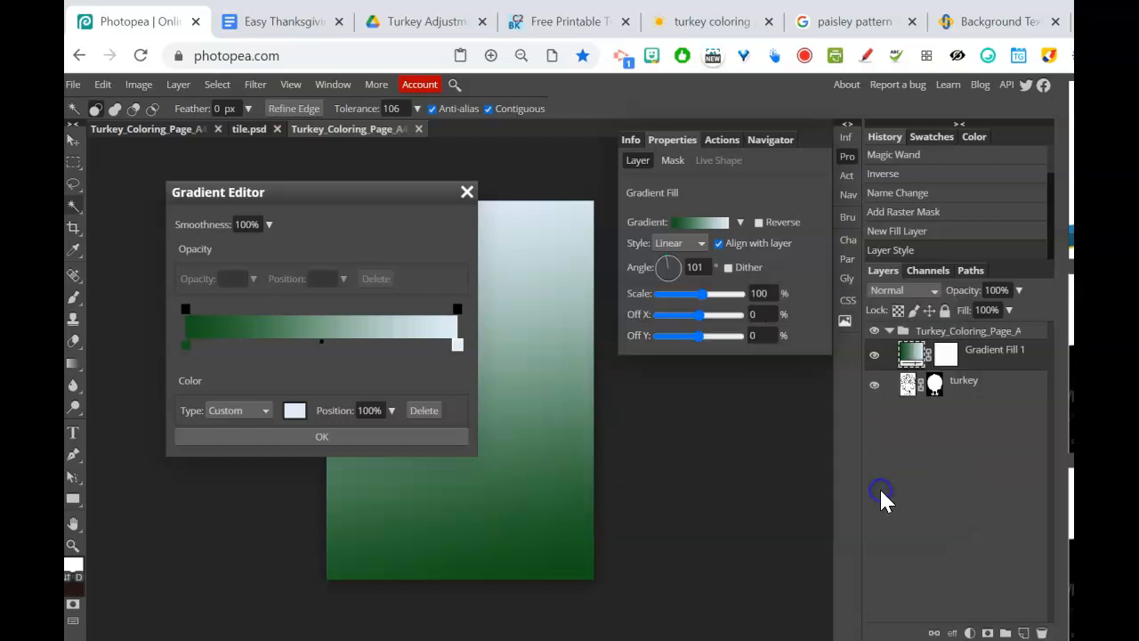
click(308, 438)
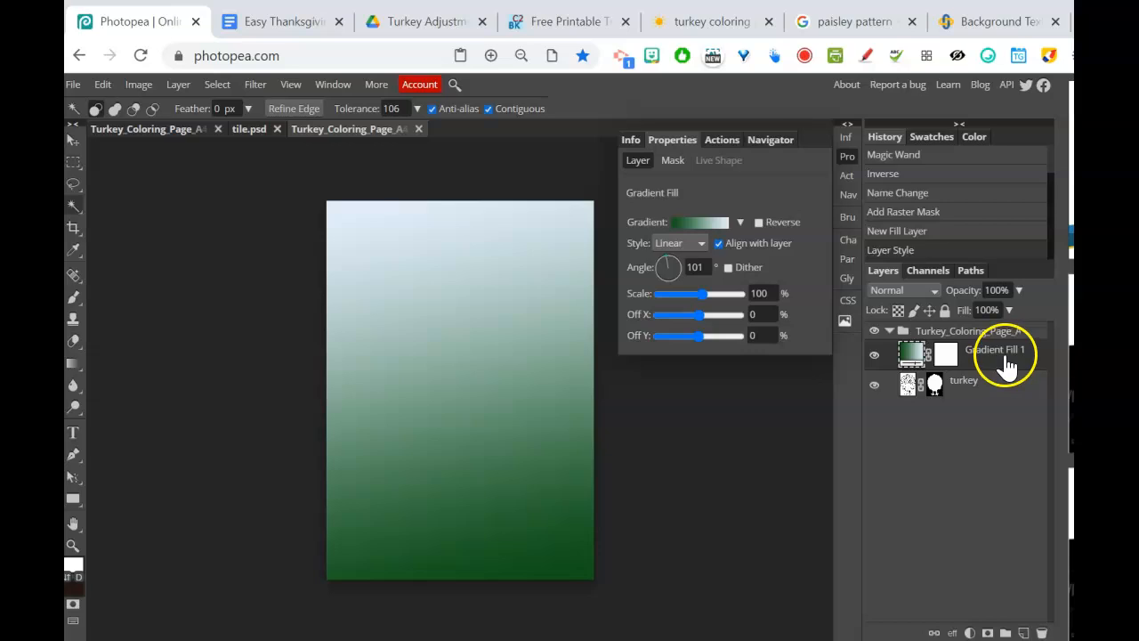
drag(1004, 362, 983, 402)
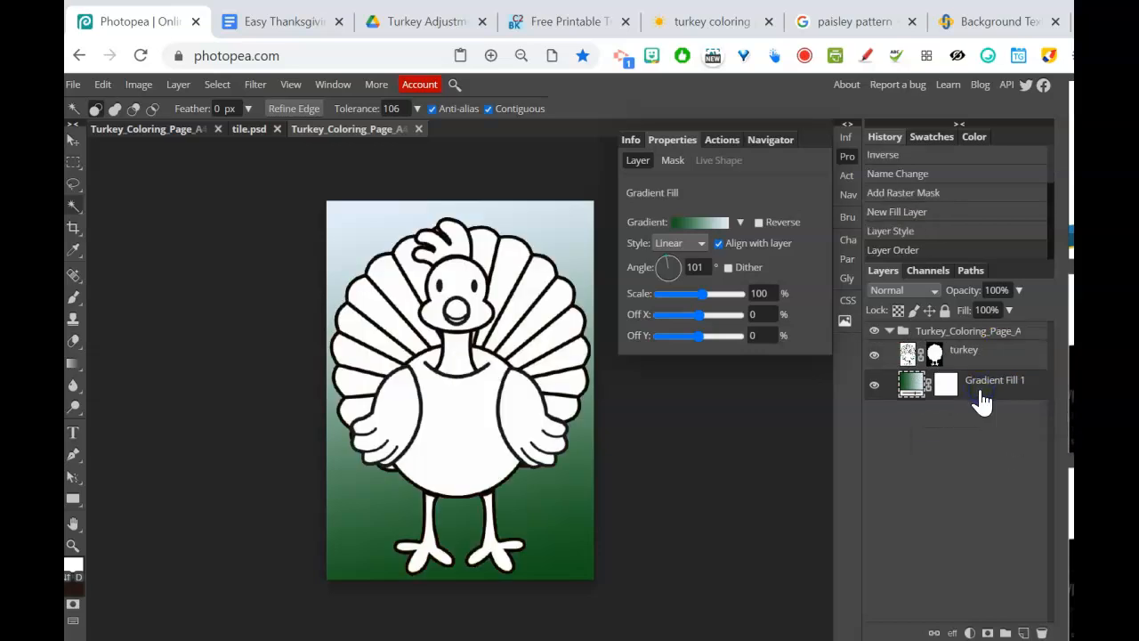
Select both wings, the neck and the head on the turkey layer with the Magic Wand.
click(979, 355)
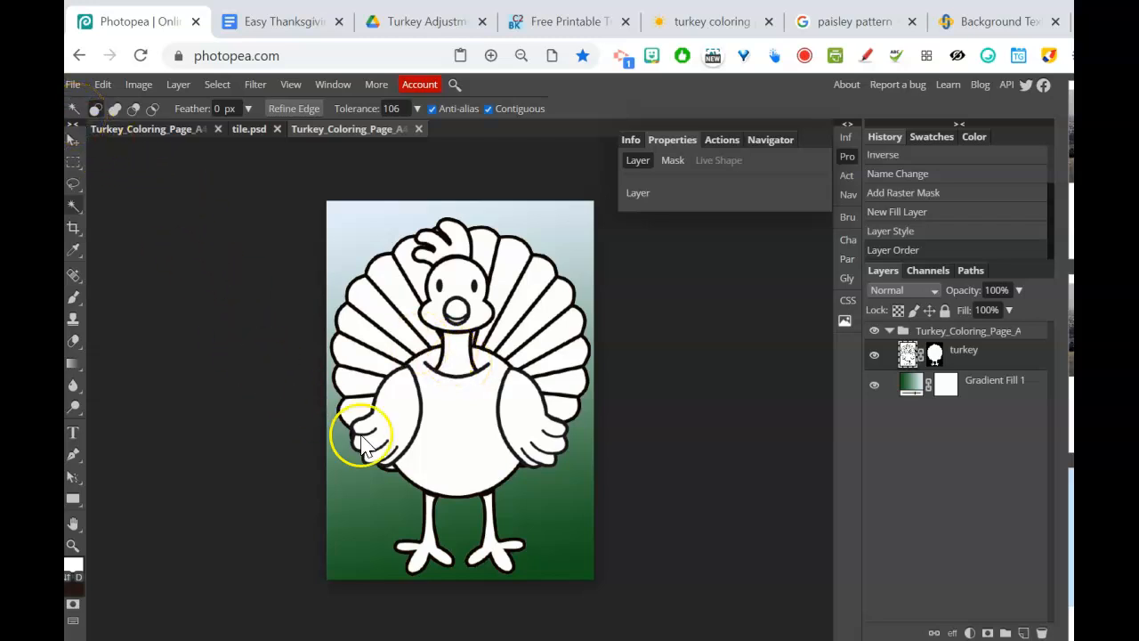
click(399, 426)
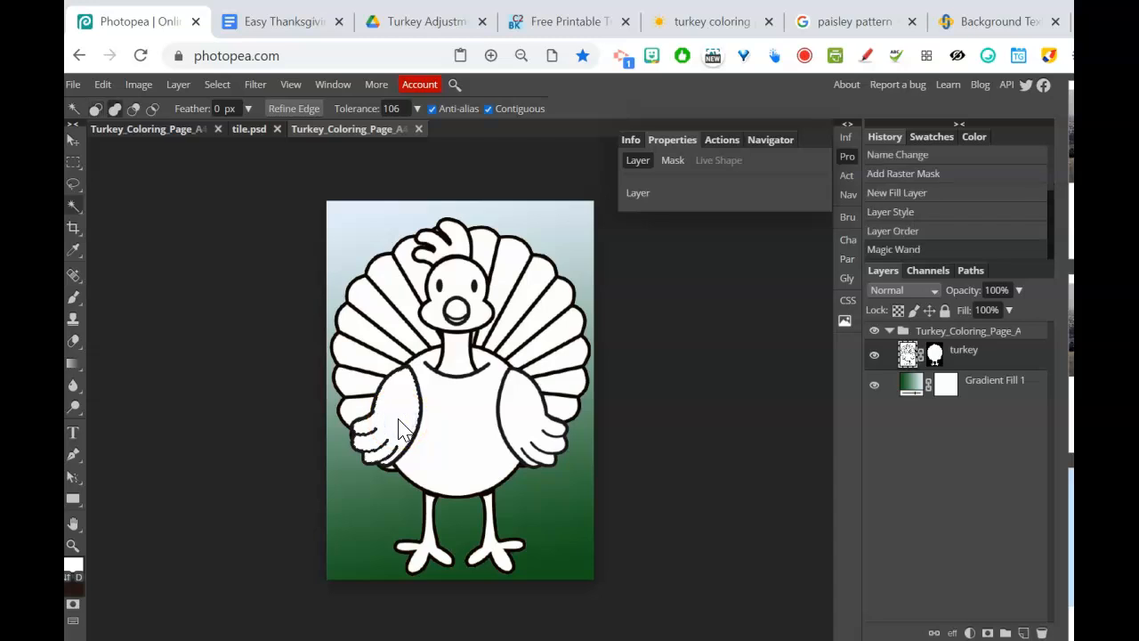
shift+click(528, 422)
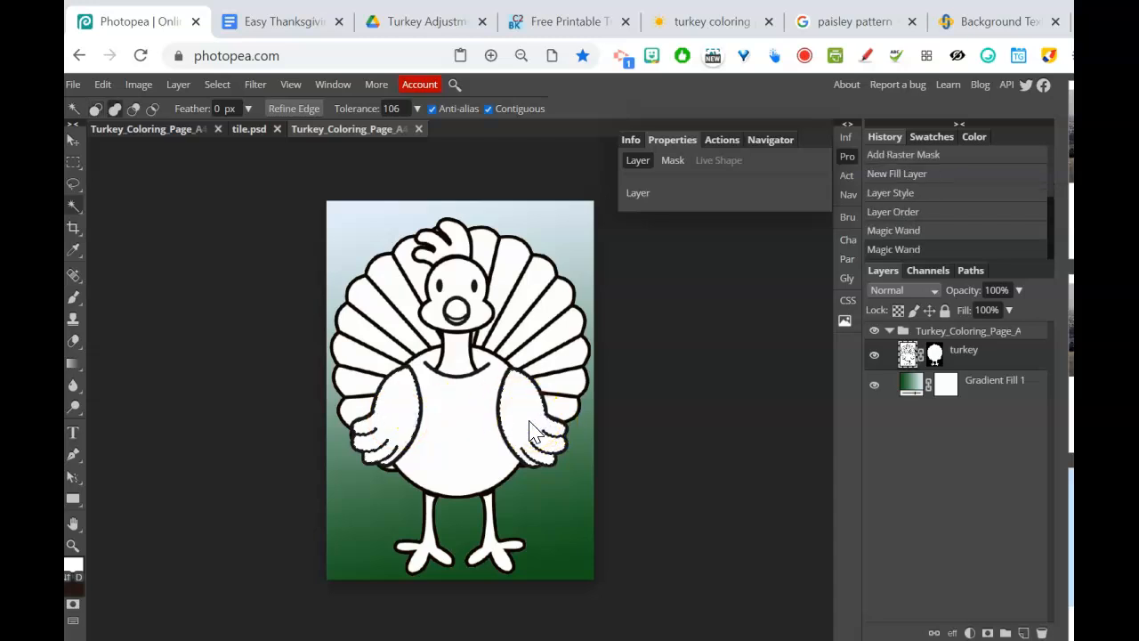
shift+click(456, 358)
shift+click(459, 287)
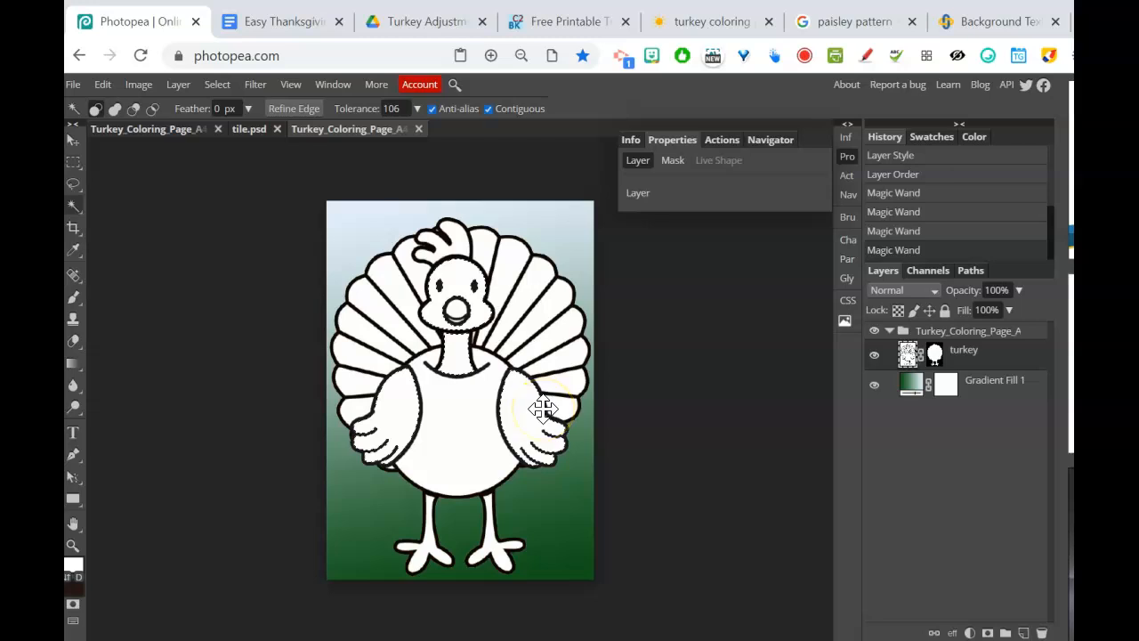
Add a gradient fill layer masked to the selected wings, neck and head, using the Radial style without reversing.
click(971, 632)
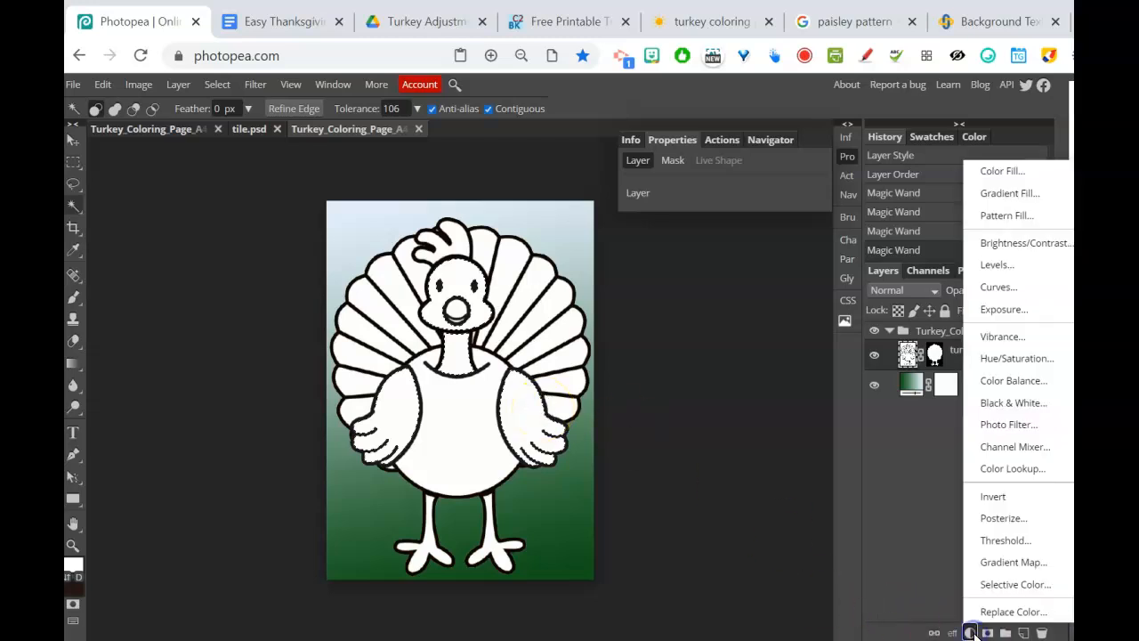
click(1003, 193)
click(698, 228)
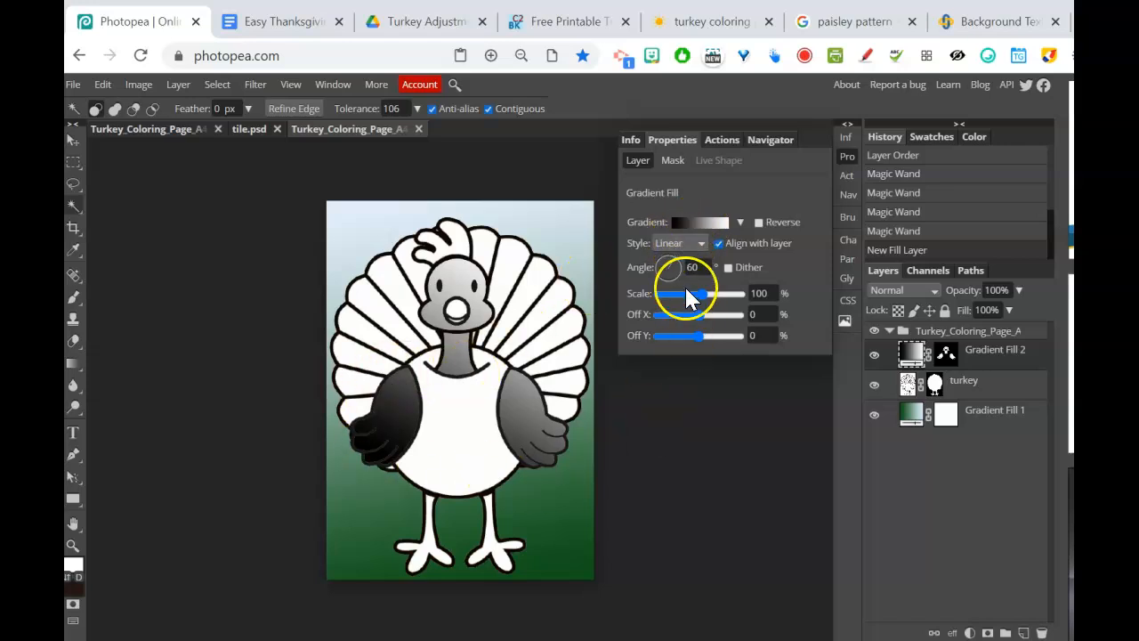
click(671, 243)
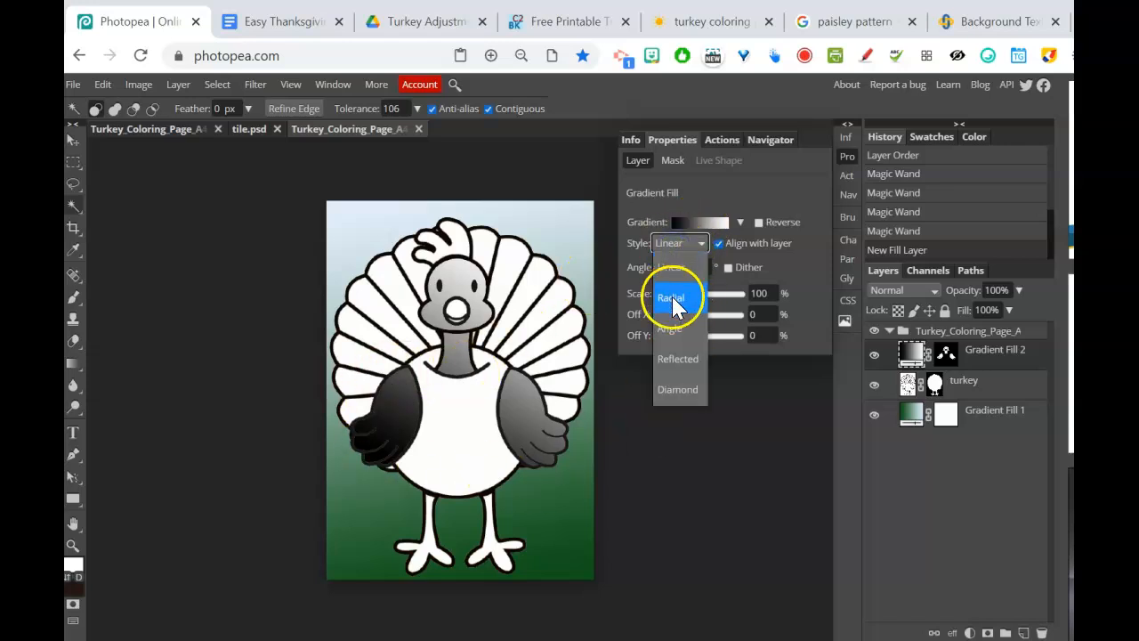
click(674, 294)
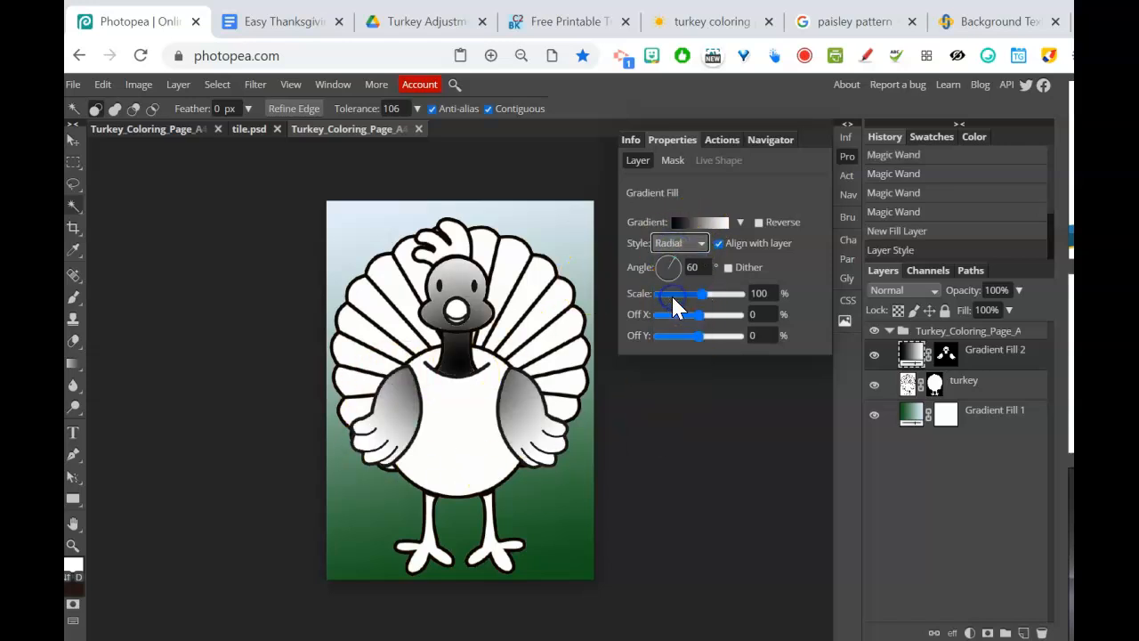
click(761, 222)
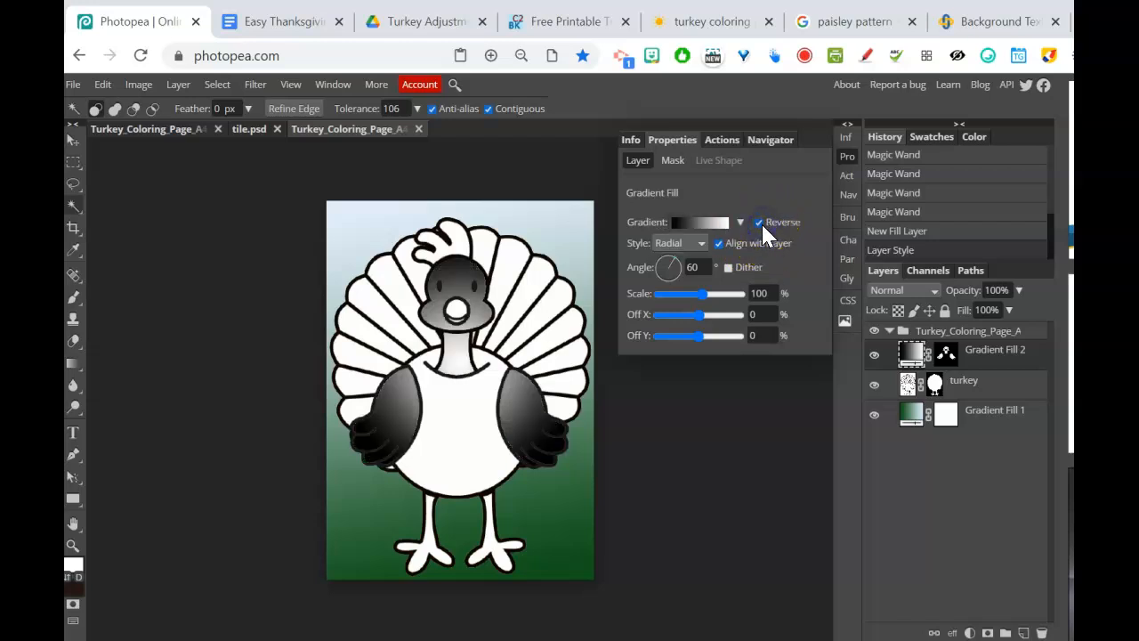
click(761, 222)
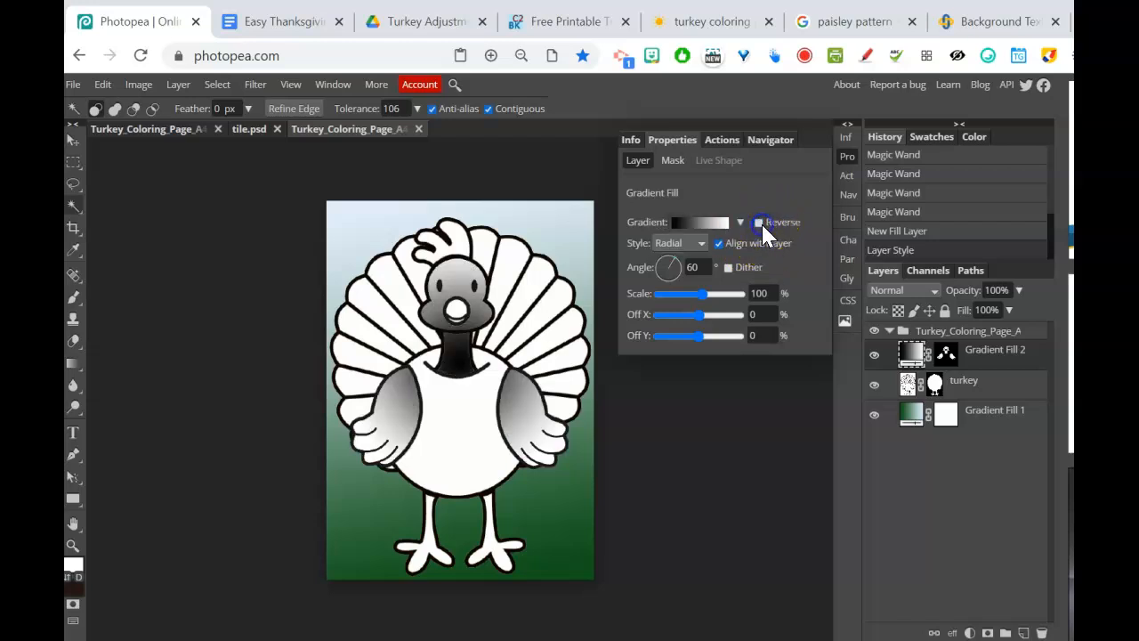
Change the black color stop of the wing and head gradient to golden brown.
click(696, 218)
drag(402, 198, 833, 247)
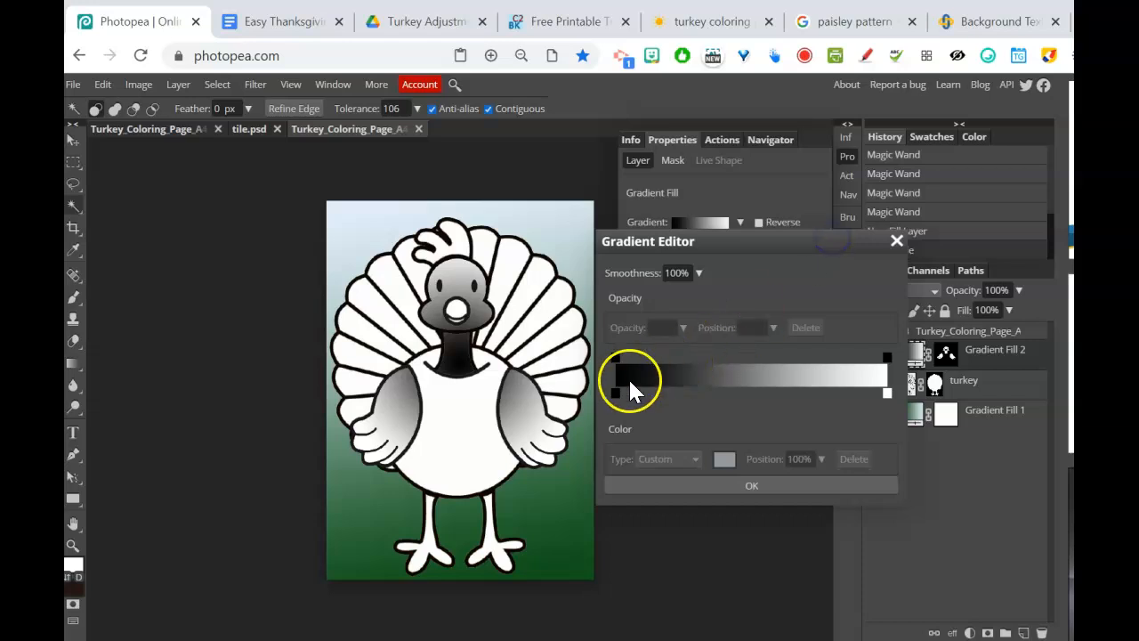
double_click(612, 392)
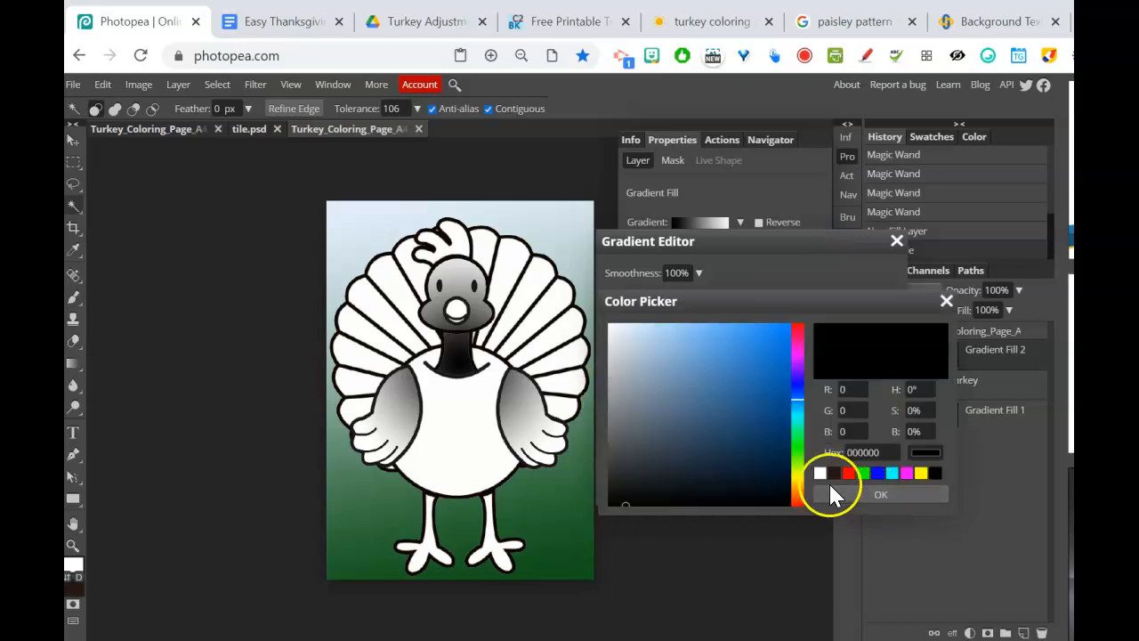
click(797, 484)
click(759, 457)
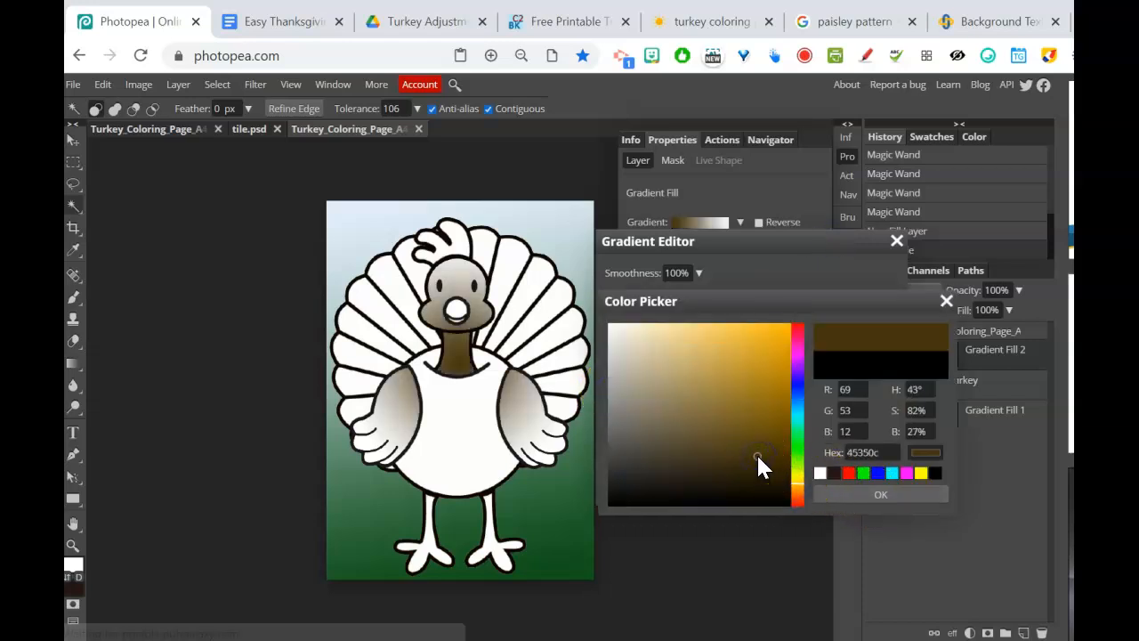
click(758, 420)
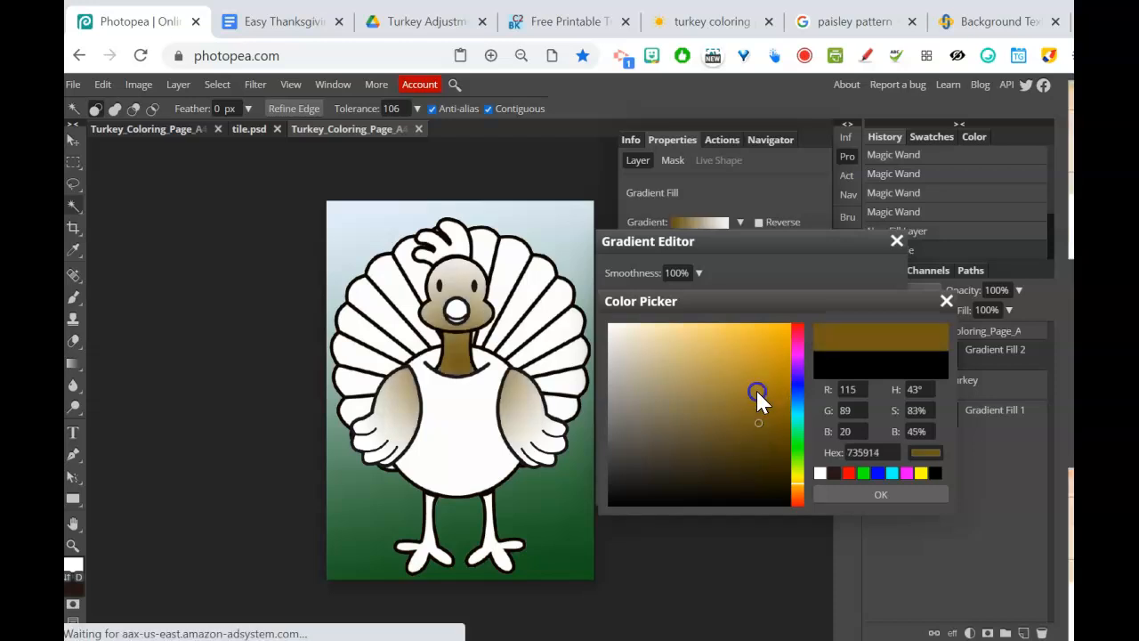
click(756, 389)
click(756, 407)
click(853, 495)
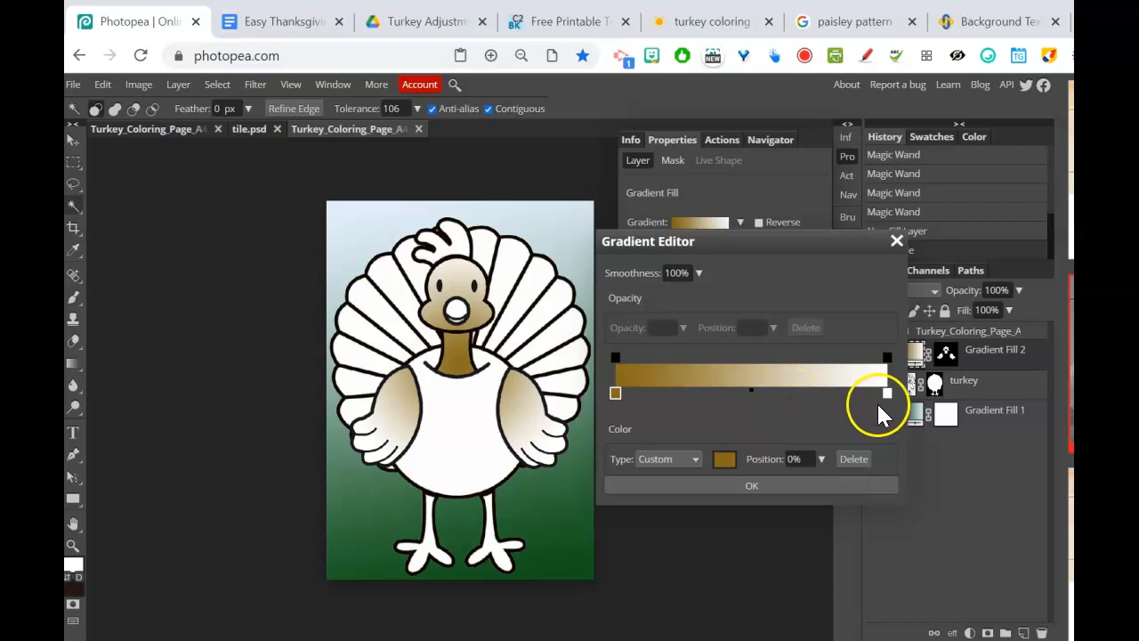
Set the white color stop of the wing and head gradient to light gold f4d481 and apply the gradient.
double_click(887, 397)
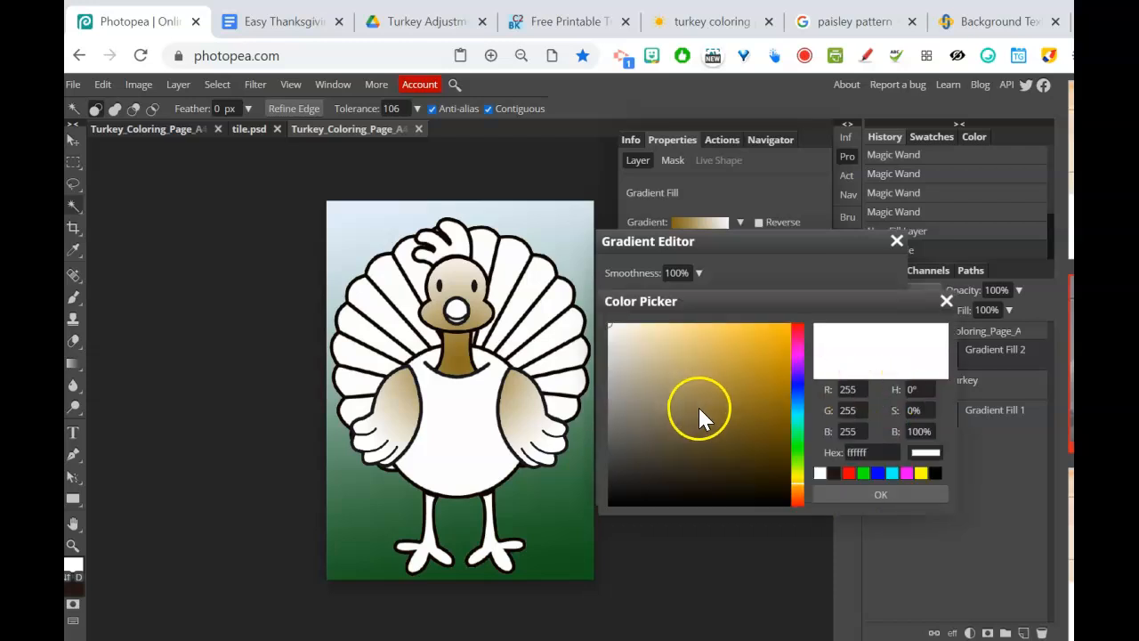
click(699, 410)
mouse_move(678, 408)
mouse_down()
mouse_move(692, 382)
mouse_move(683, 364)
mouse_up()
click(724, 347)
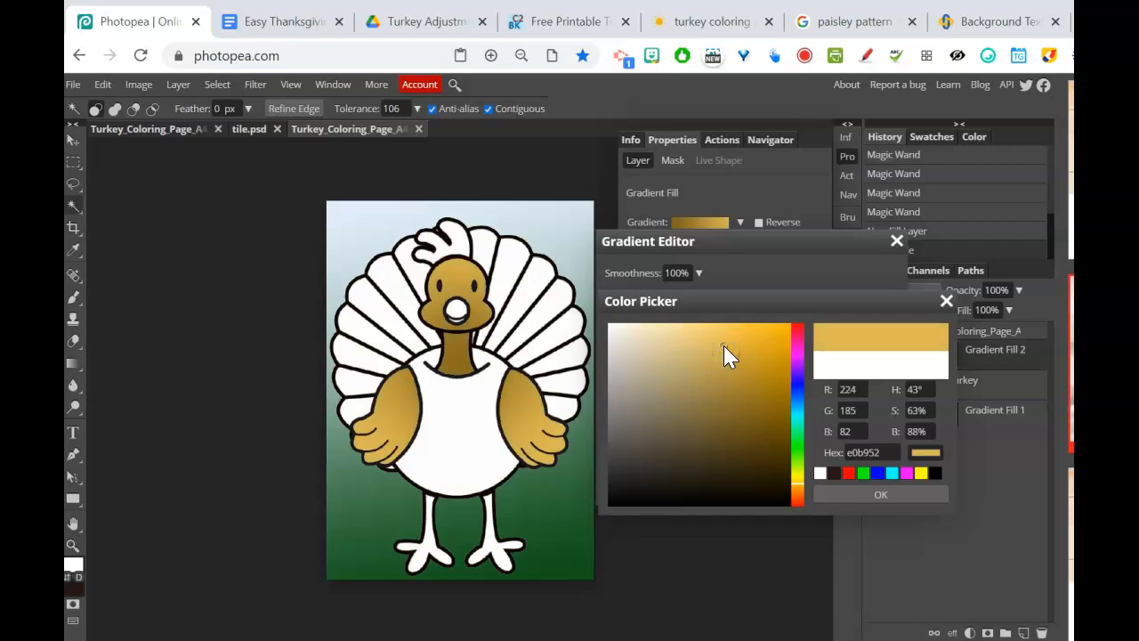
click(695, 334)
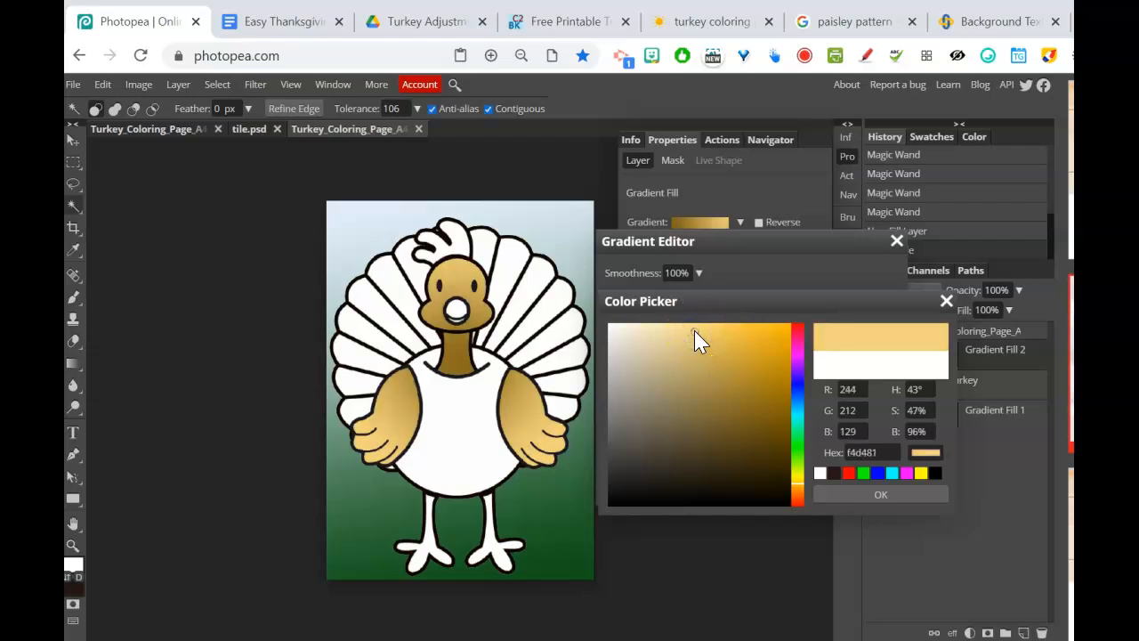
click(887, 494)
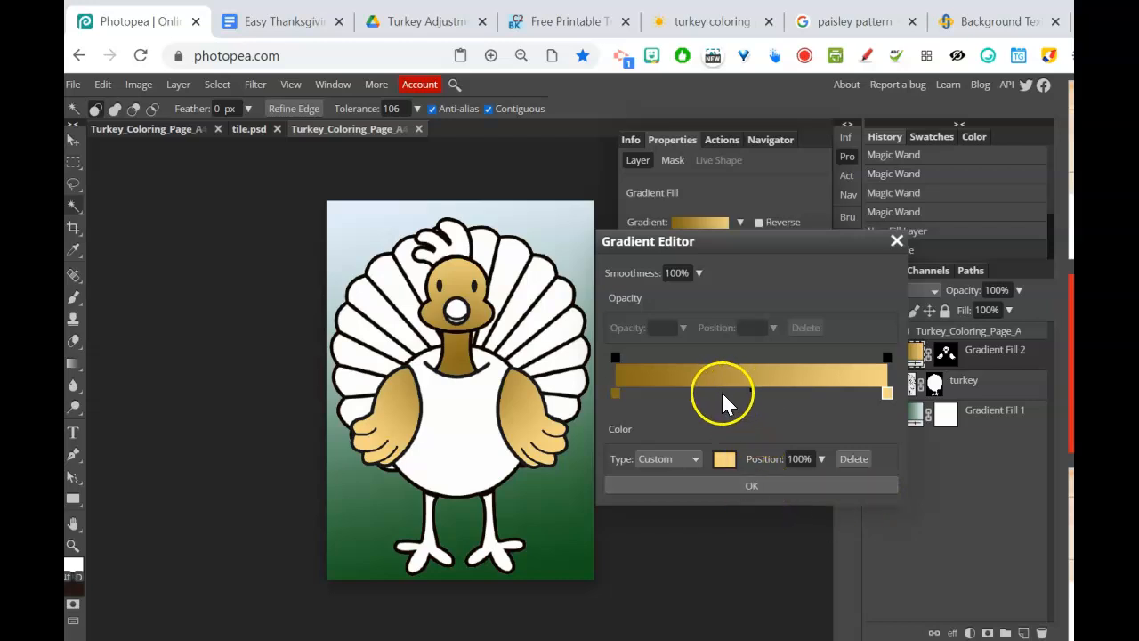
click(726, 485)
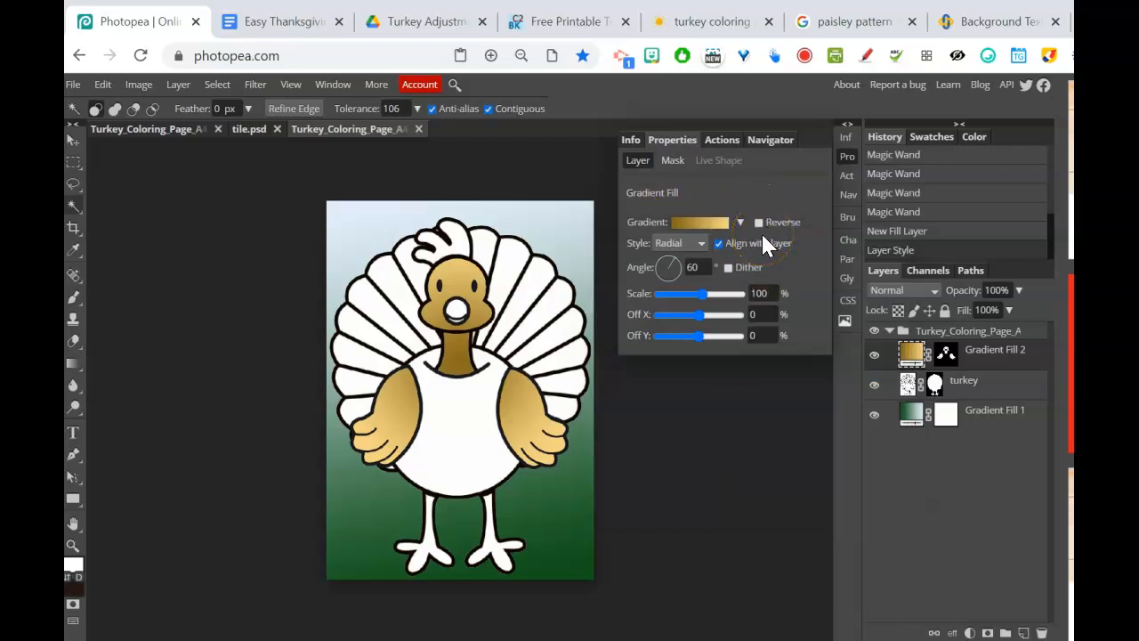
Select both legs and feet on the turkey layer with the Magic Wand.
click(910, 390)
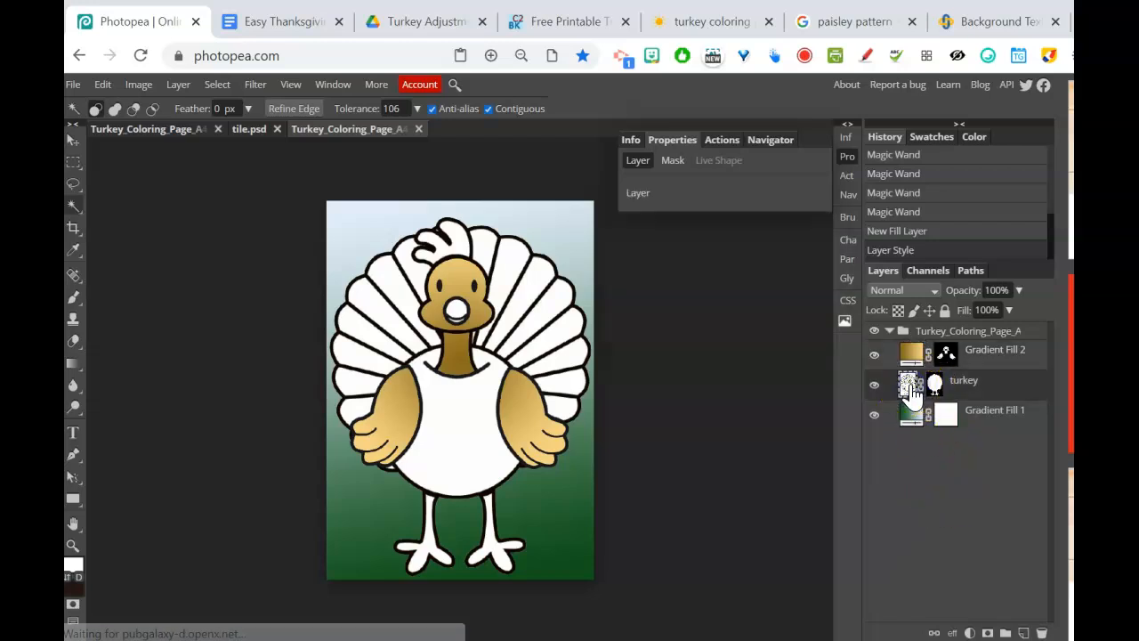
click(348, 375)
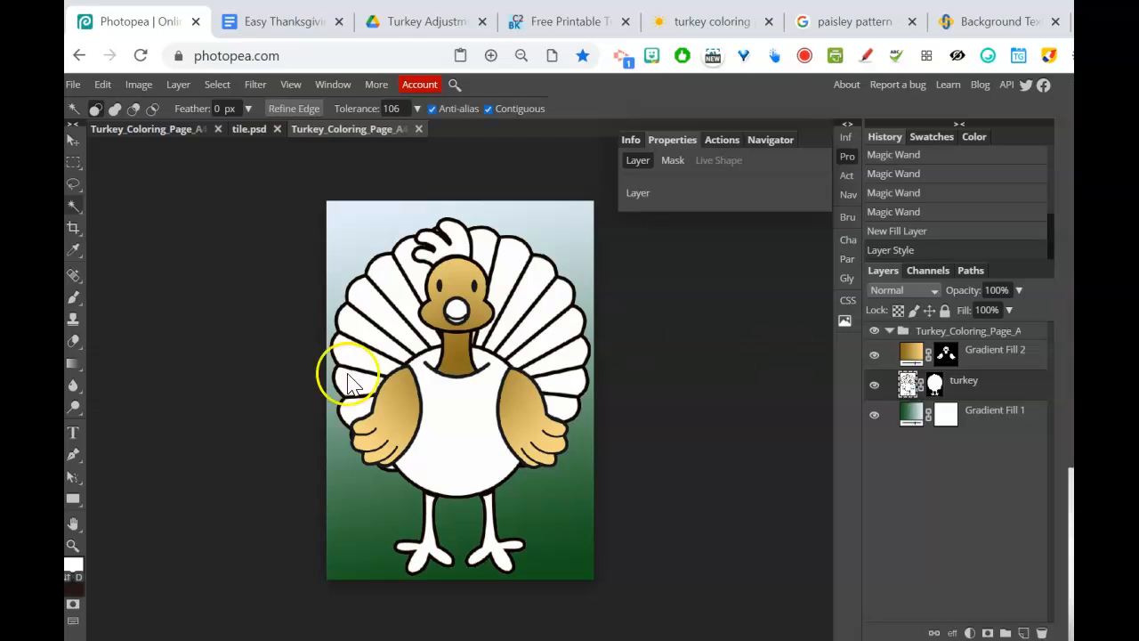
click(76, 210)
click(420, 554)
shift+click(496, 555)
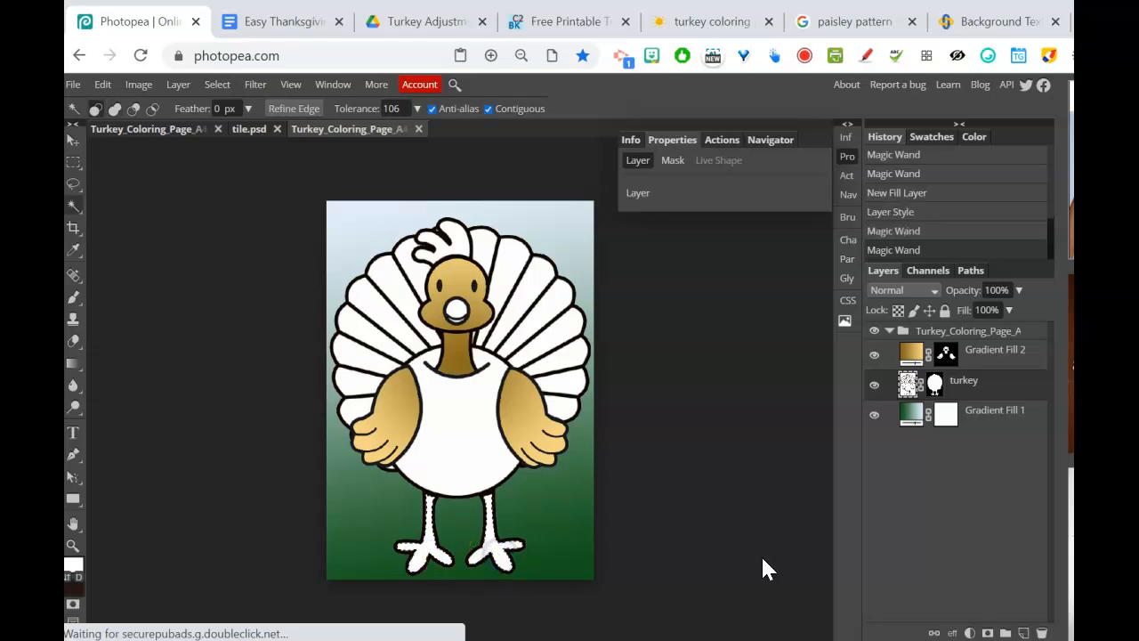
Add an orange dd984e color fill layer masked to the selected legs and feet.
click(970, 633)
click(1002, 171)
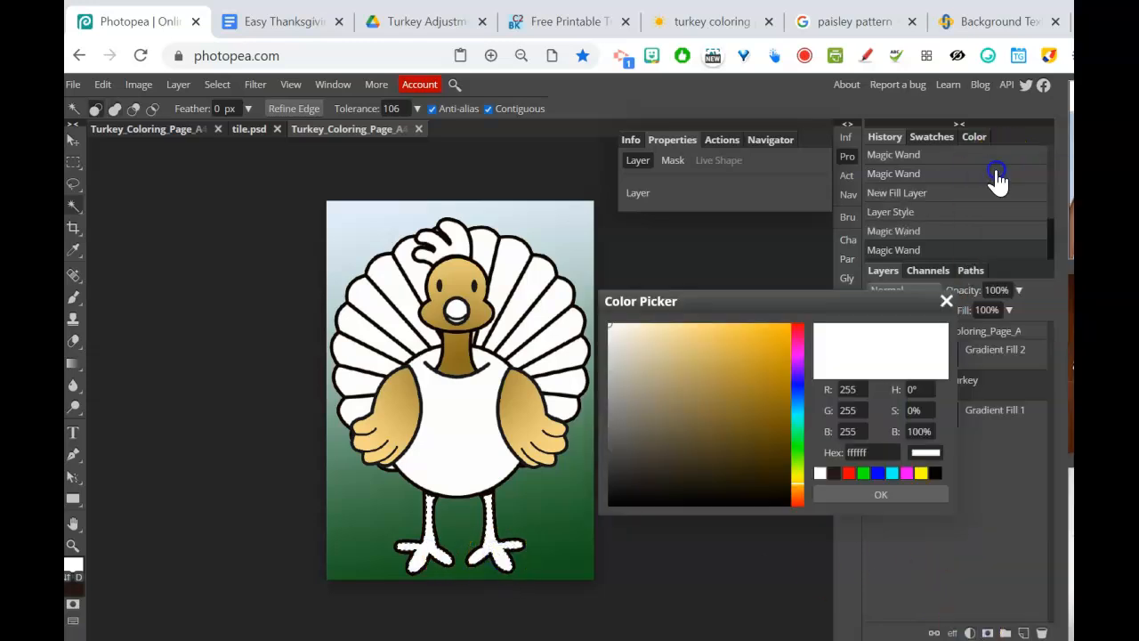
drag(799, 476, 803, 491)
click(744, 408)
drag(733, 371, 727, 347)
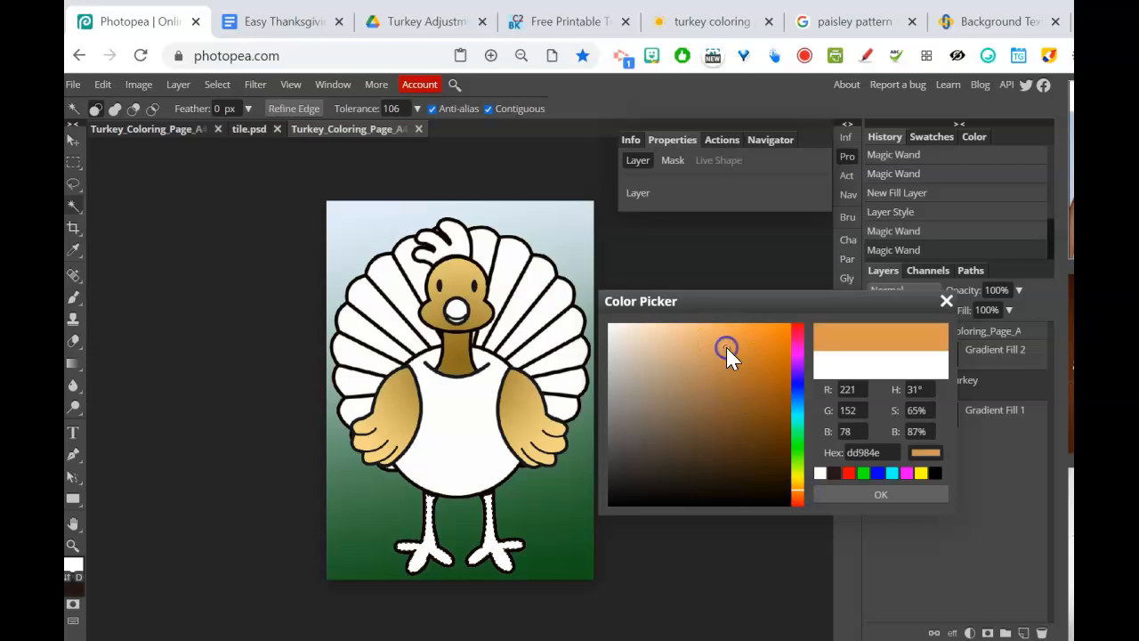
click(856, 494)
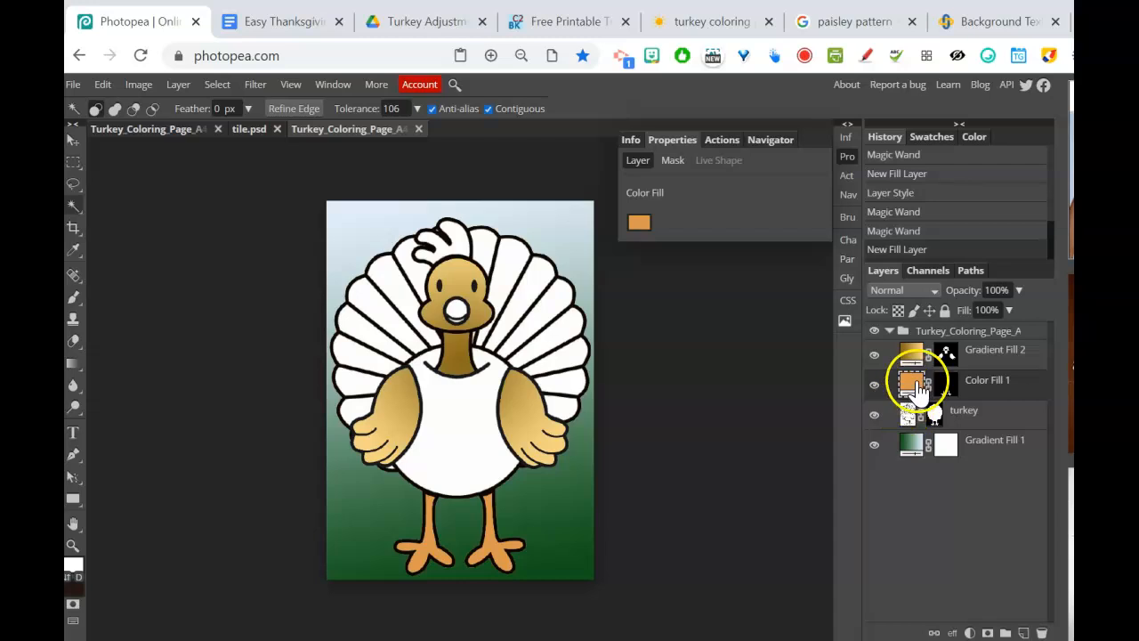
Reopen the color settings of the legs' fill layer and keep the same orange.
click(895, 314)
click(914, 354)
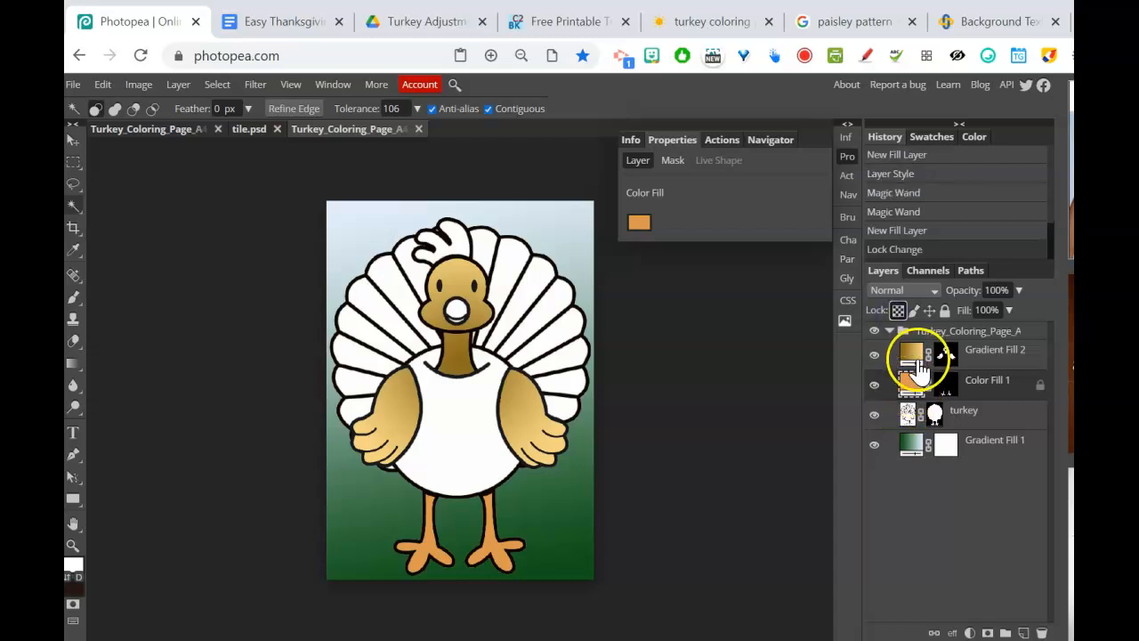
double_click(913, 385)
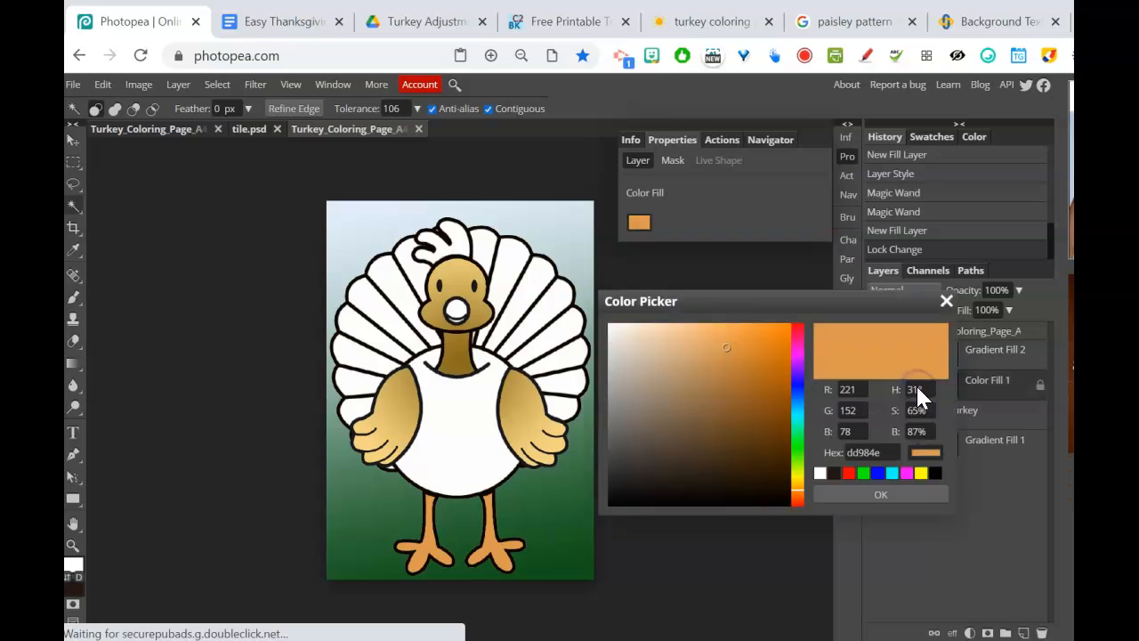
click(878, 495)
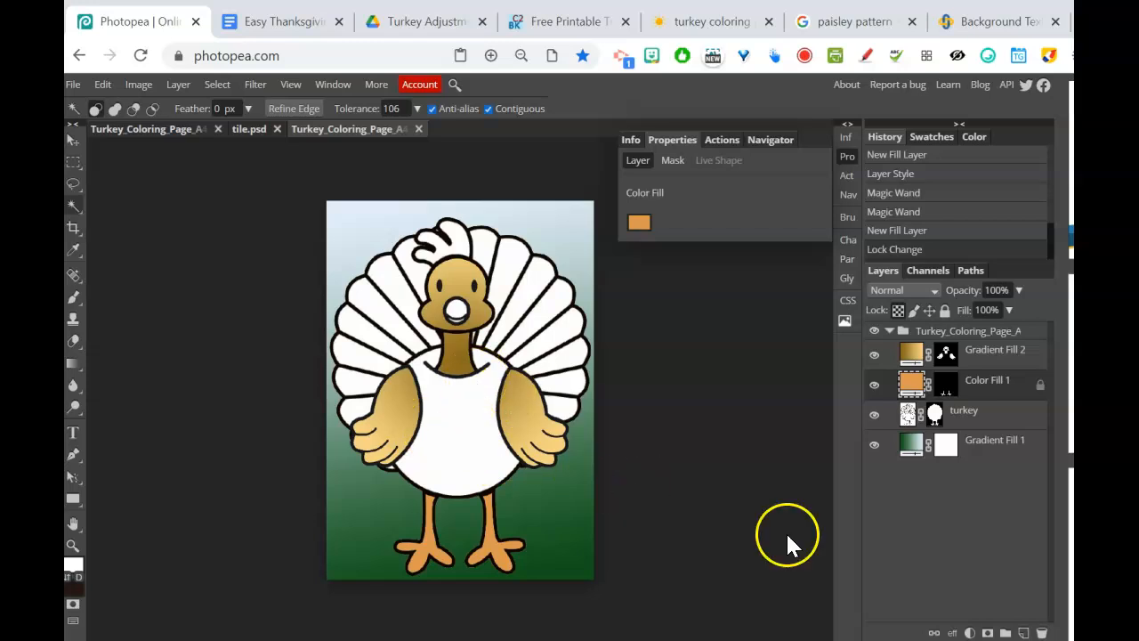
click(969, 633)
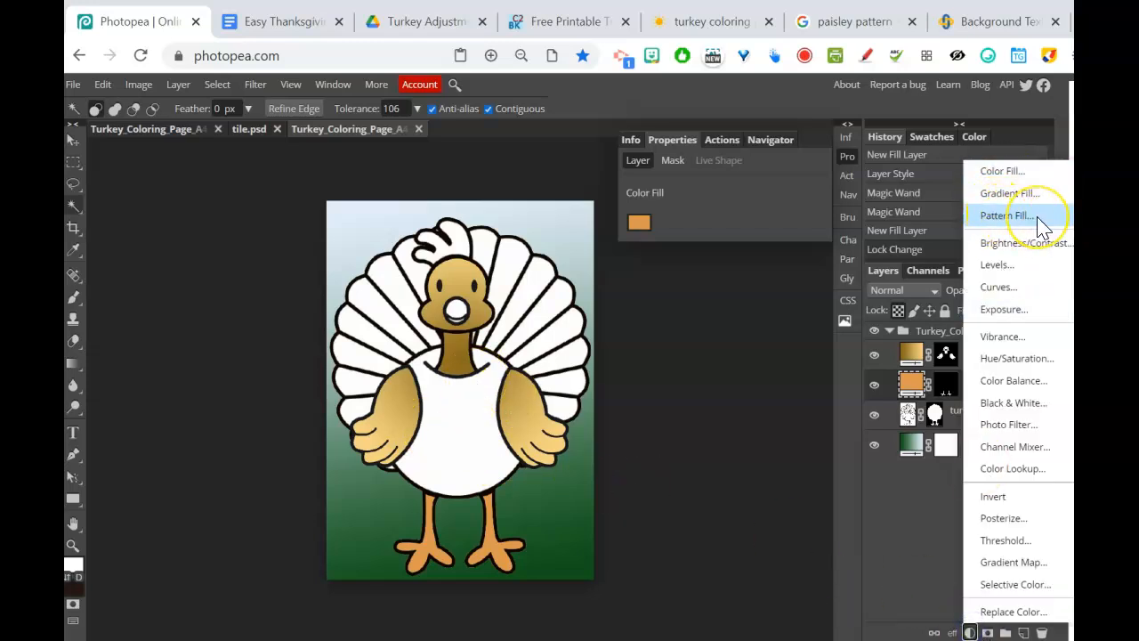
click(575, 99)
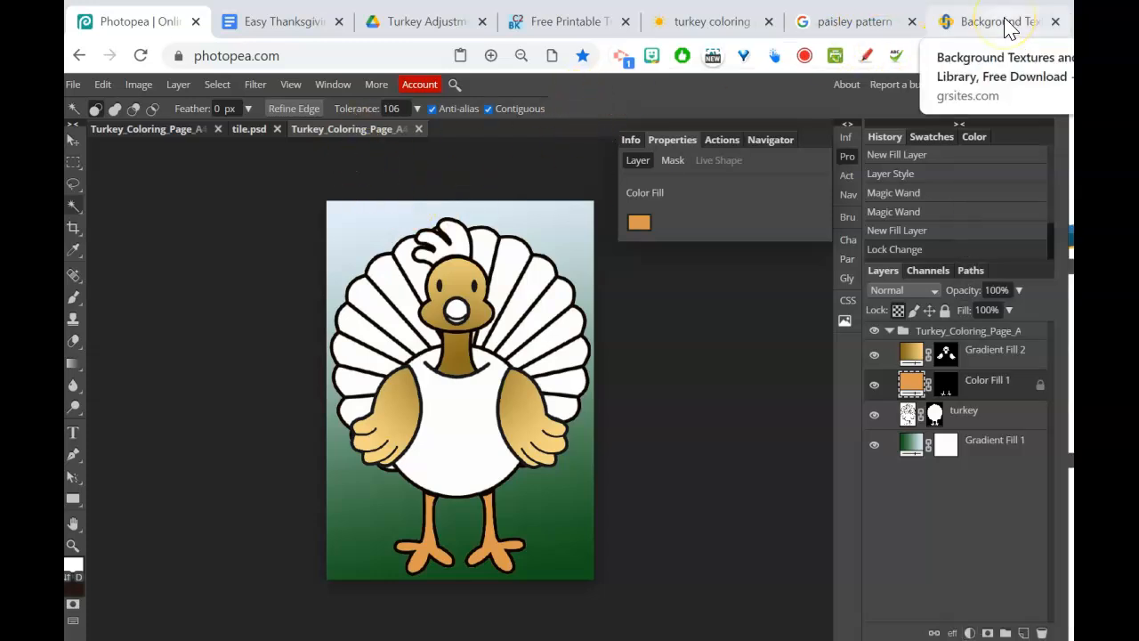
click(299, 153)
Define the golden leaf image in tile.psd as a new pattern.
click(250, 129)
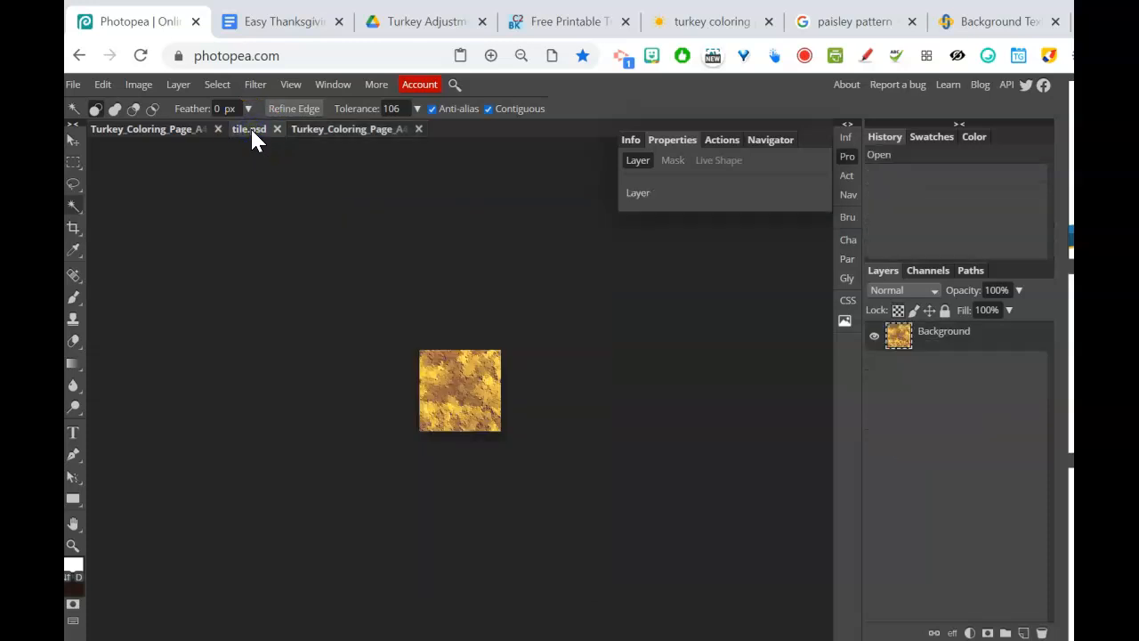
click(103, 83)
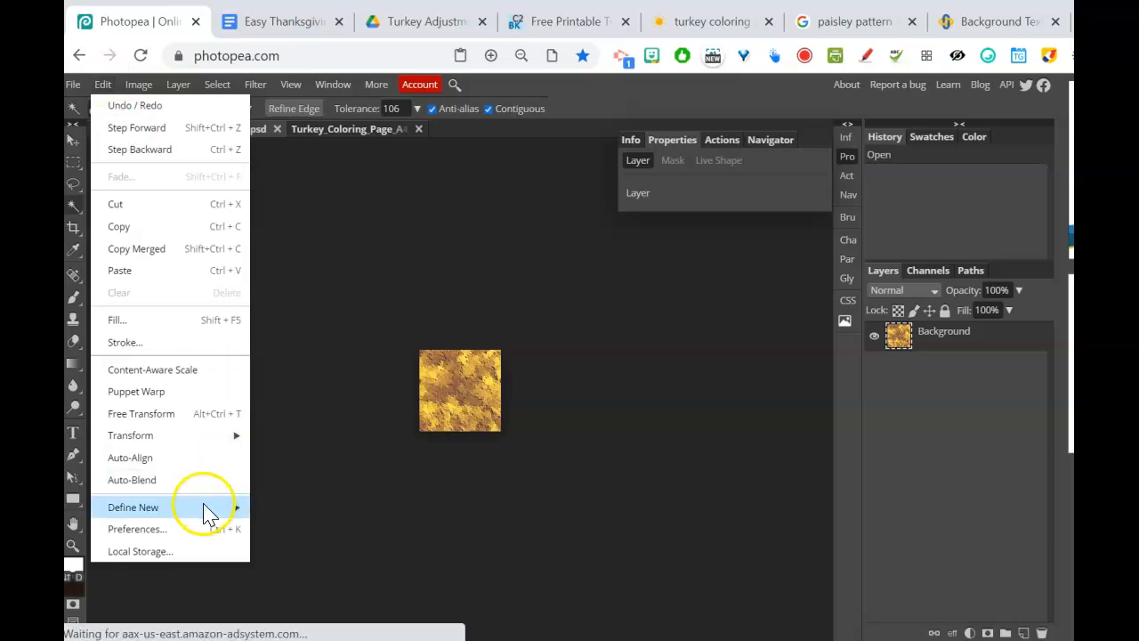
mouse_move(227, 509)
click(276, 507)
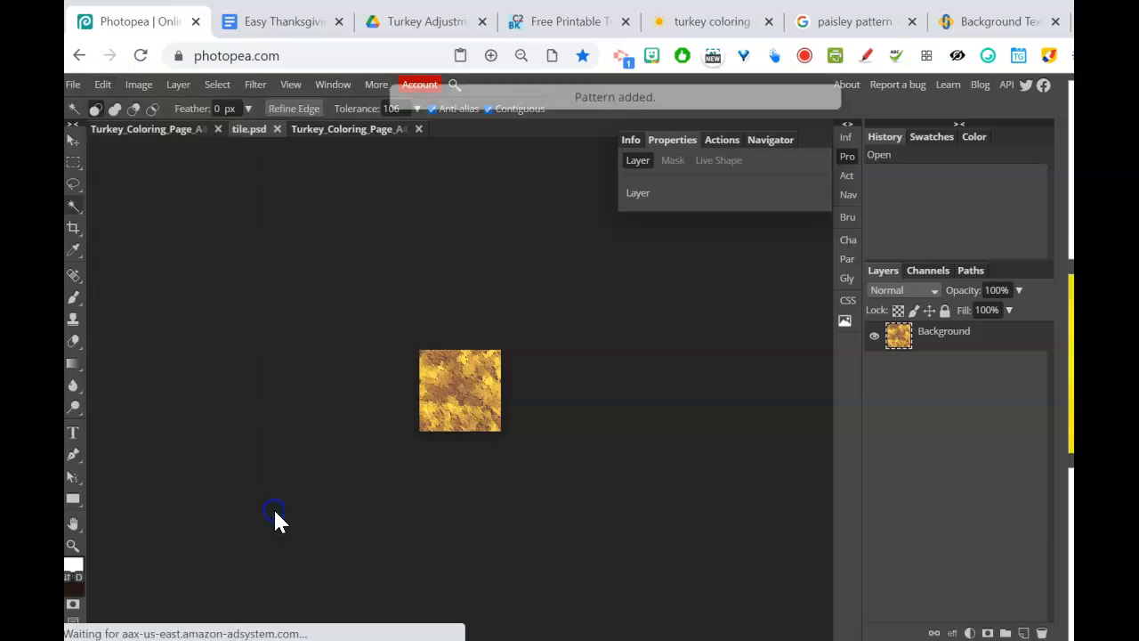
Select the turkey's belly on the turkey layer with the Magic Wand and add a pattern fill layer masked to it.
click(330, 129)
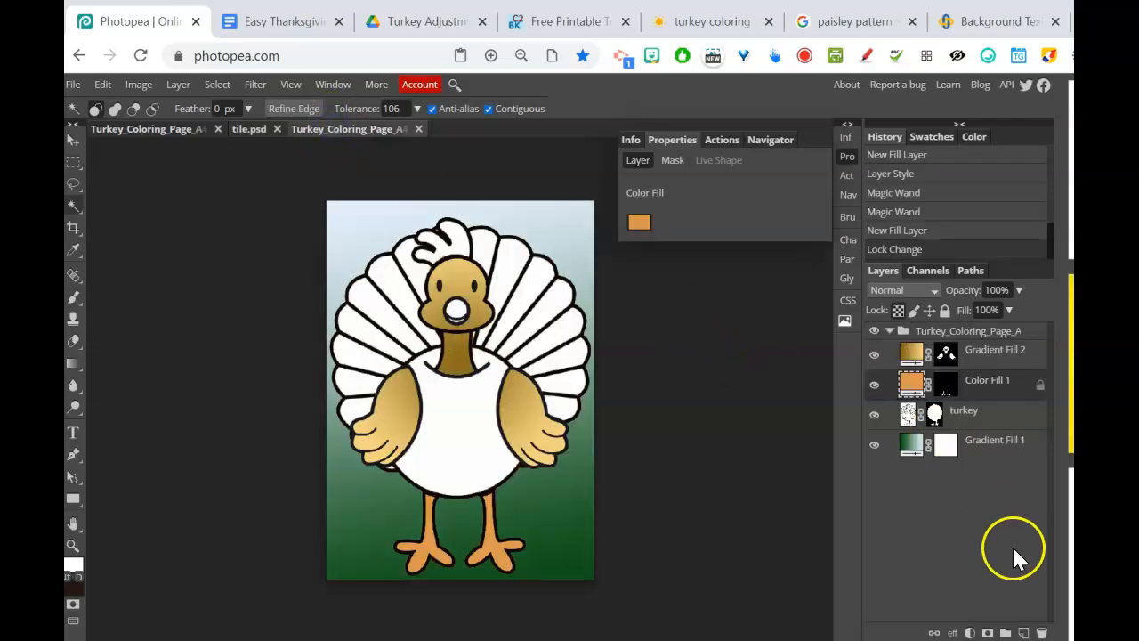
click(908, 411)
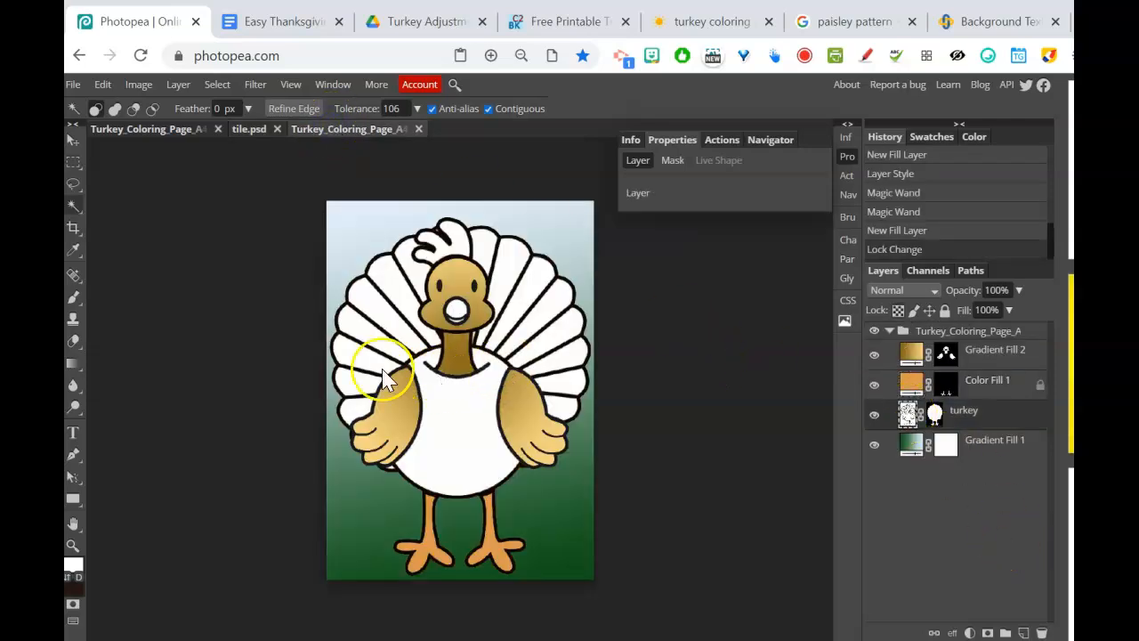
click(466, 458)
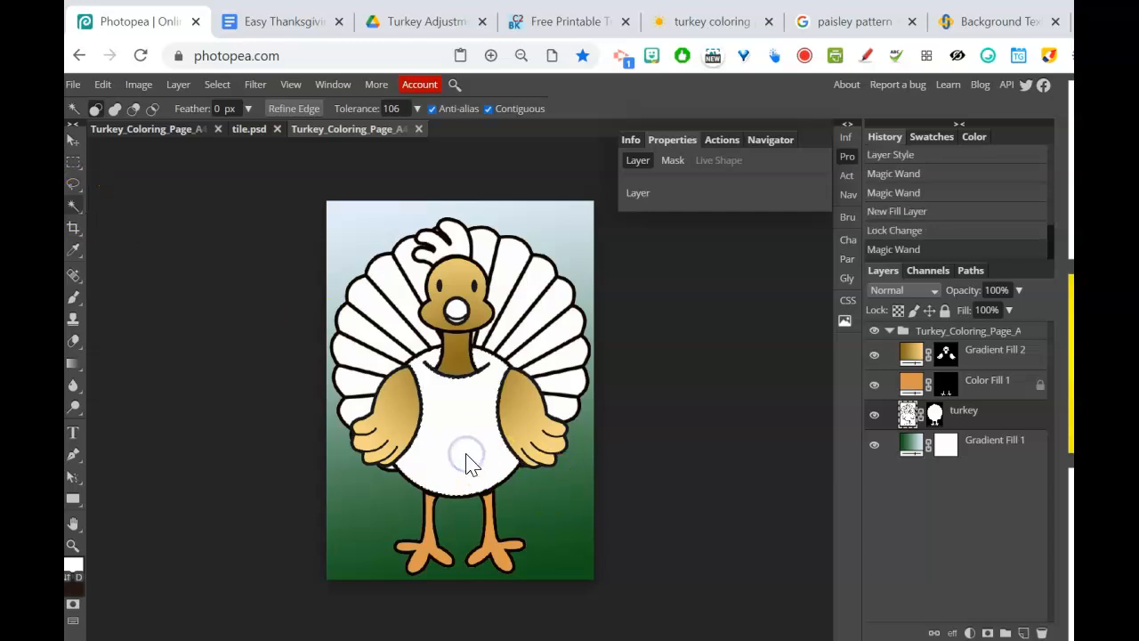
click(971, 633)
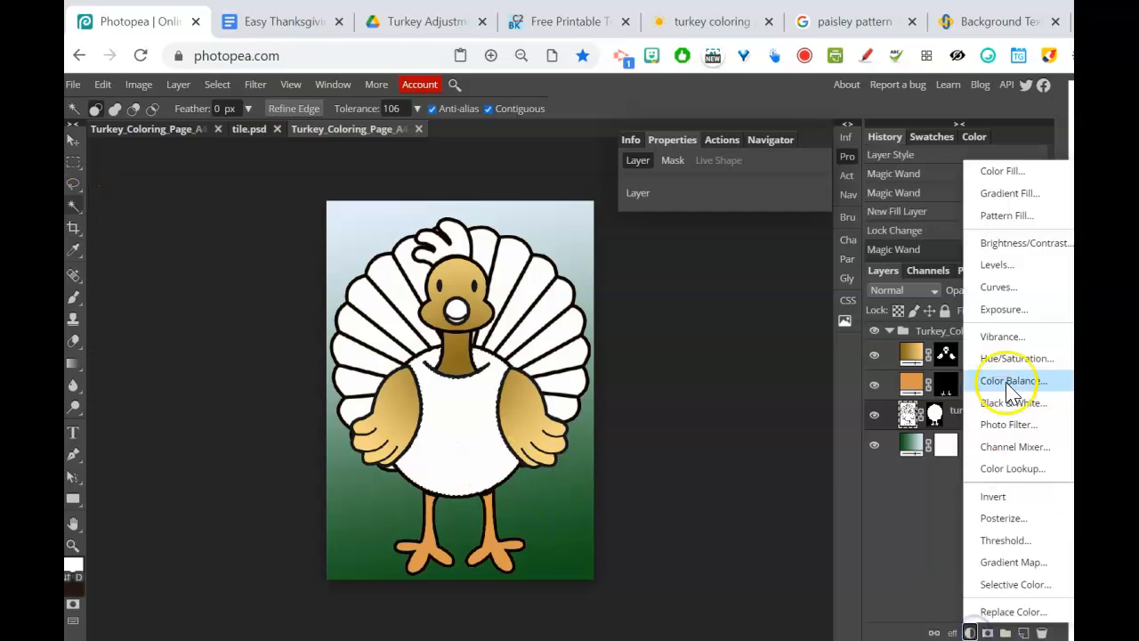
click(1033, 216)
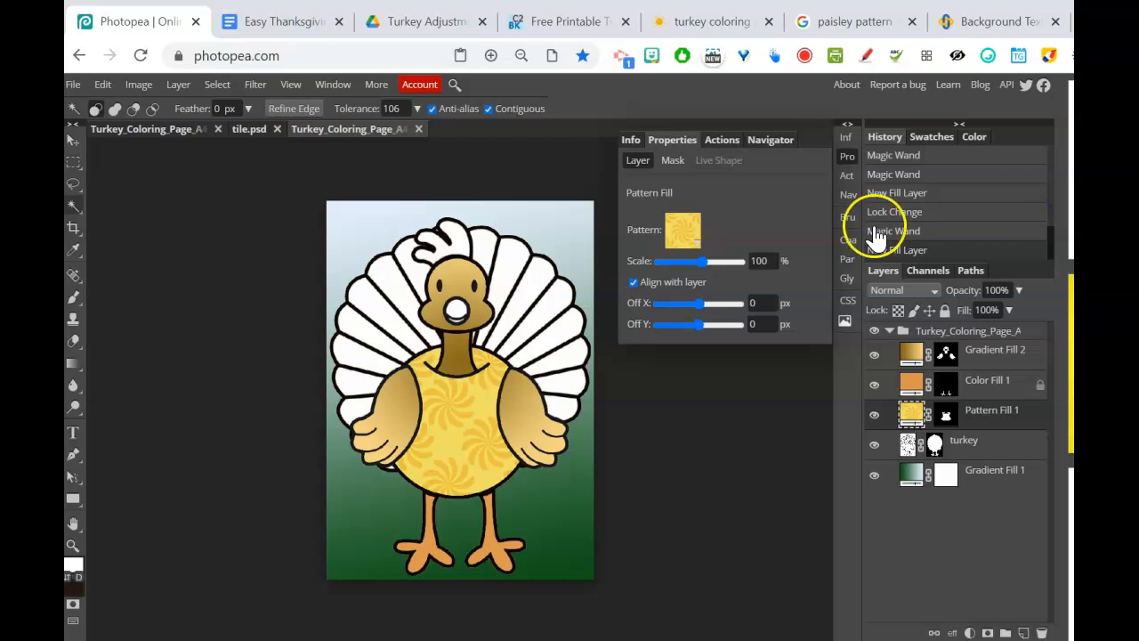
Apply the golden leaf tile pattern to the belly's fill layer and set its scale to 158%.
click(699, 250)
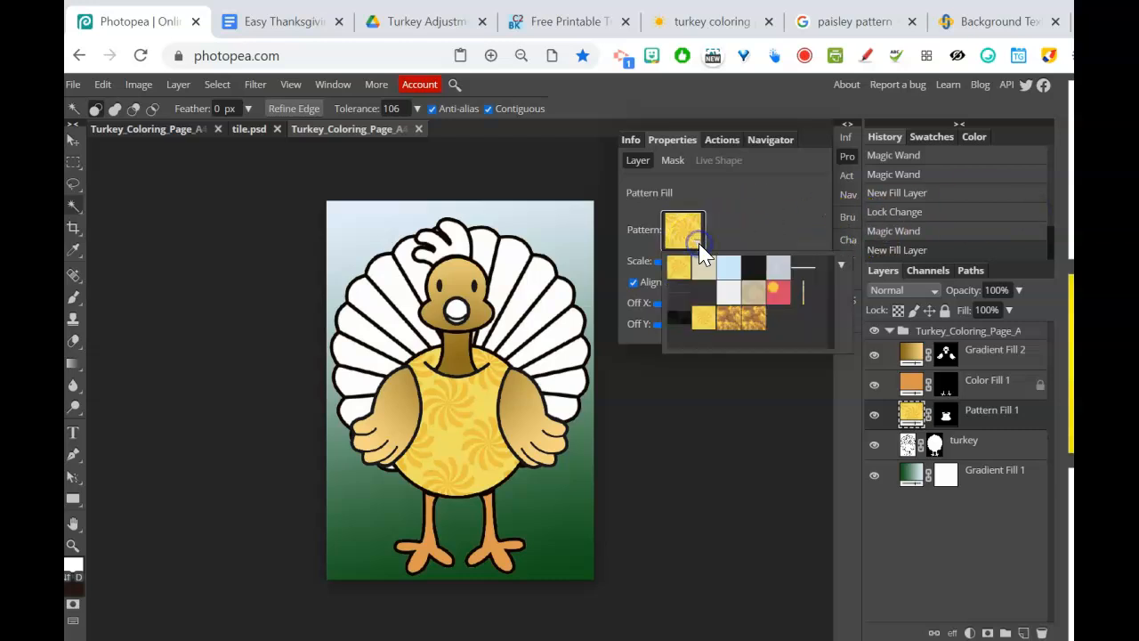
click(752, 321)
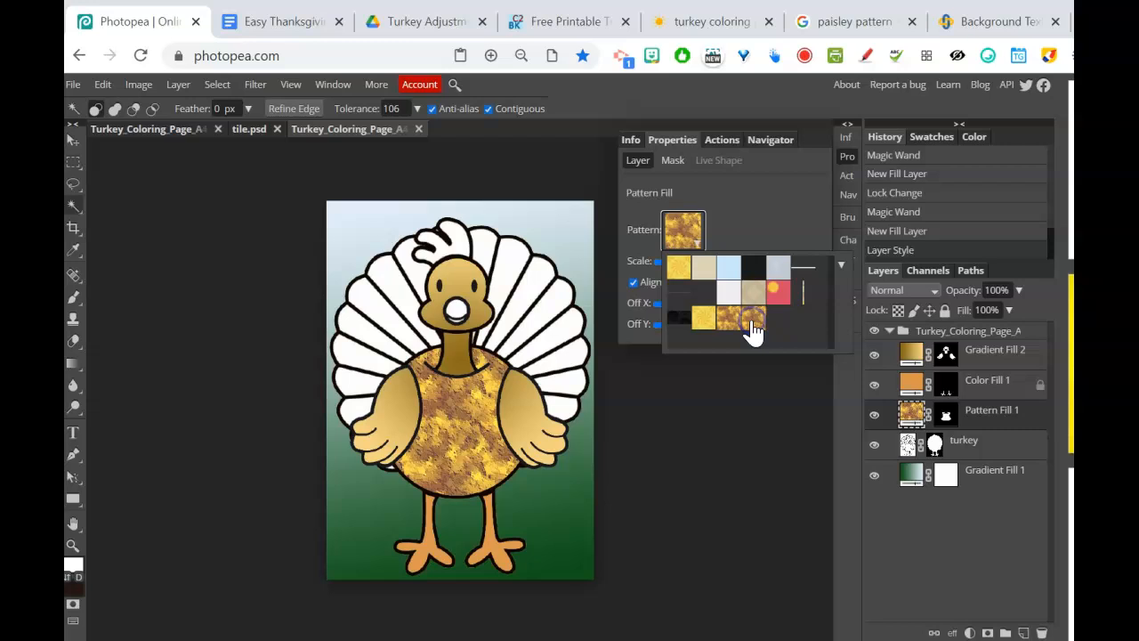
click(767, 200)
mouse_move(701, 267)
mouse_down()
mouse_move(721, 267)
mouse_move(710, 262)
mouse_up()
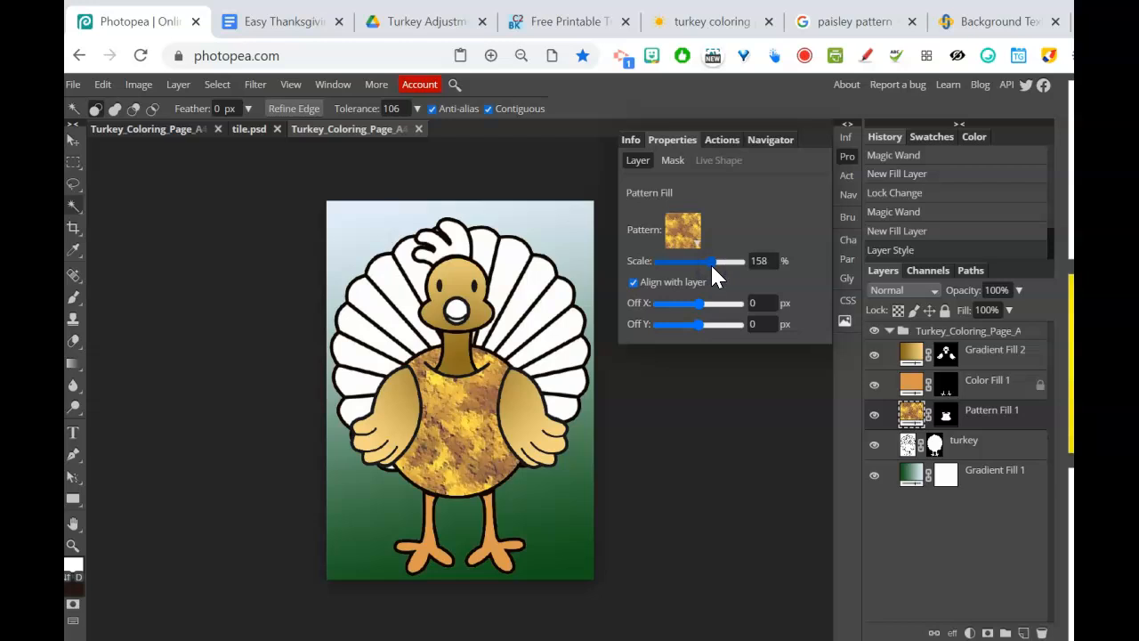
Switch to Photoshop and define the leaf image in tile.jpg as a pattern named tile.jpg.
click(719, 610)
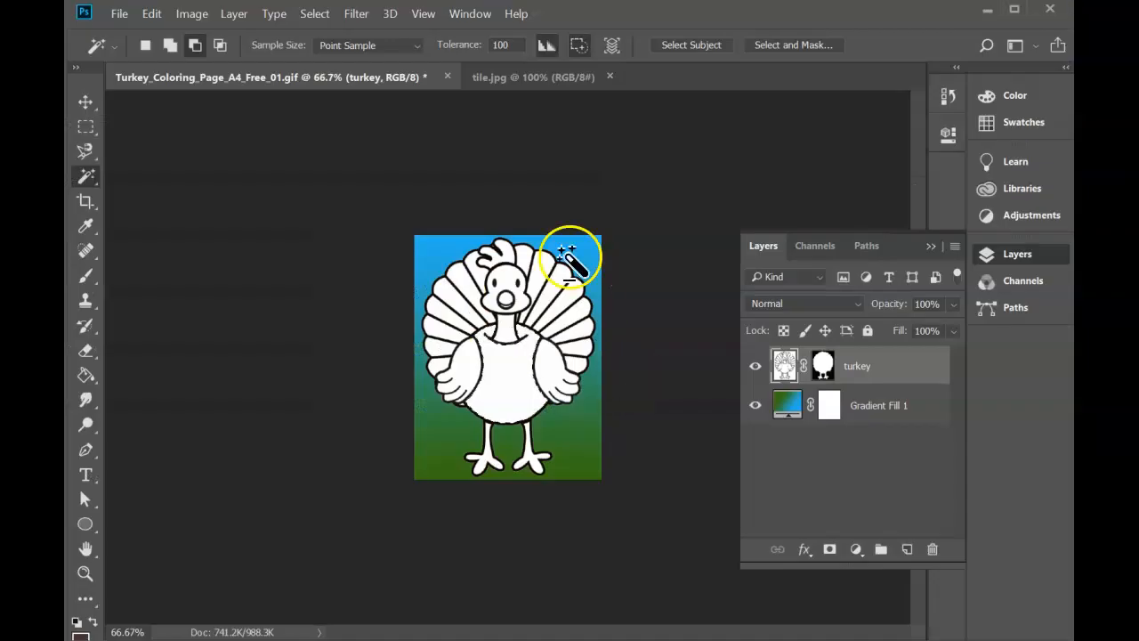
click(510, 83)
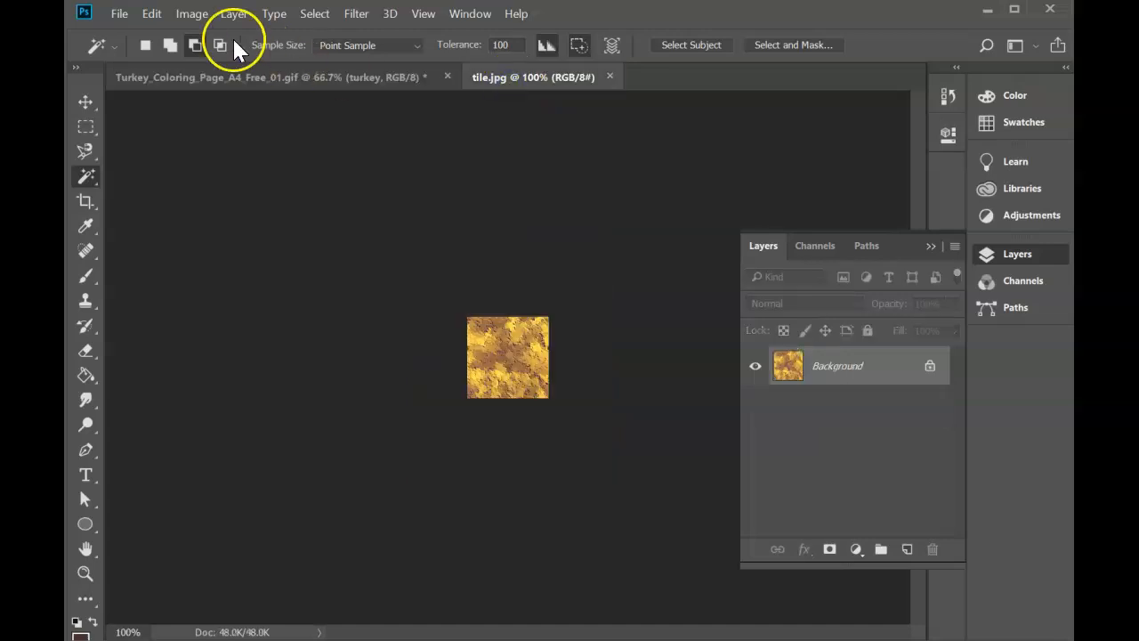
click(152, 15)
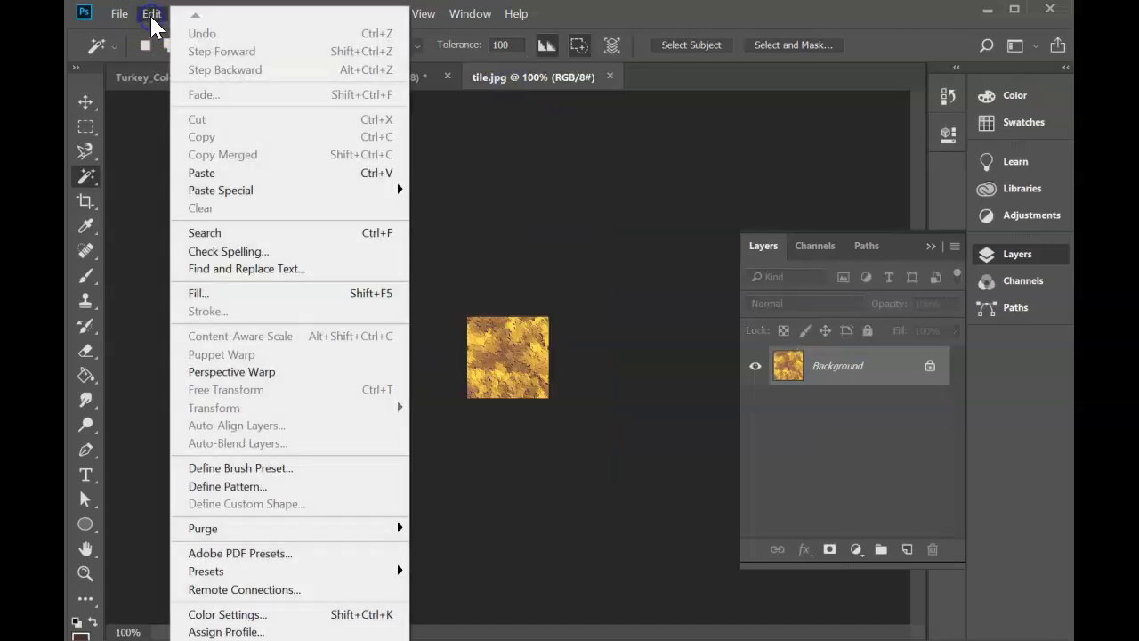
click(243, 487)
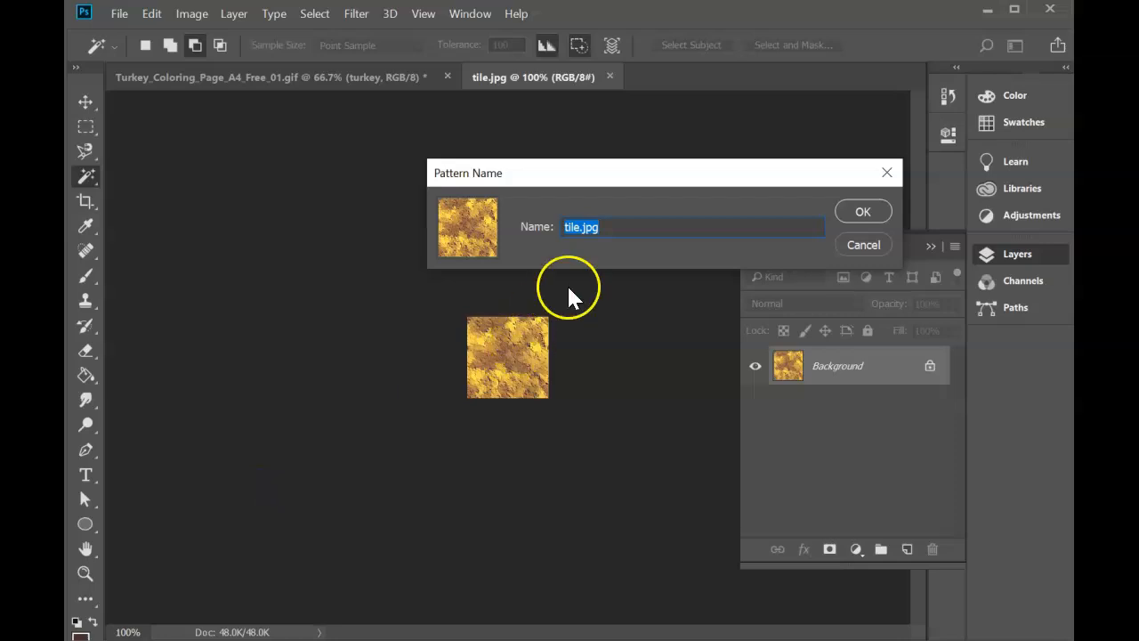
click(864, 213)
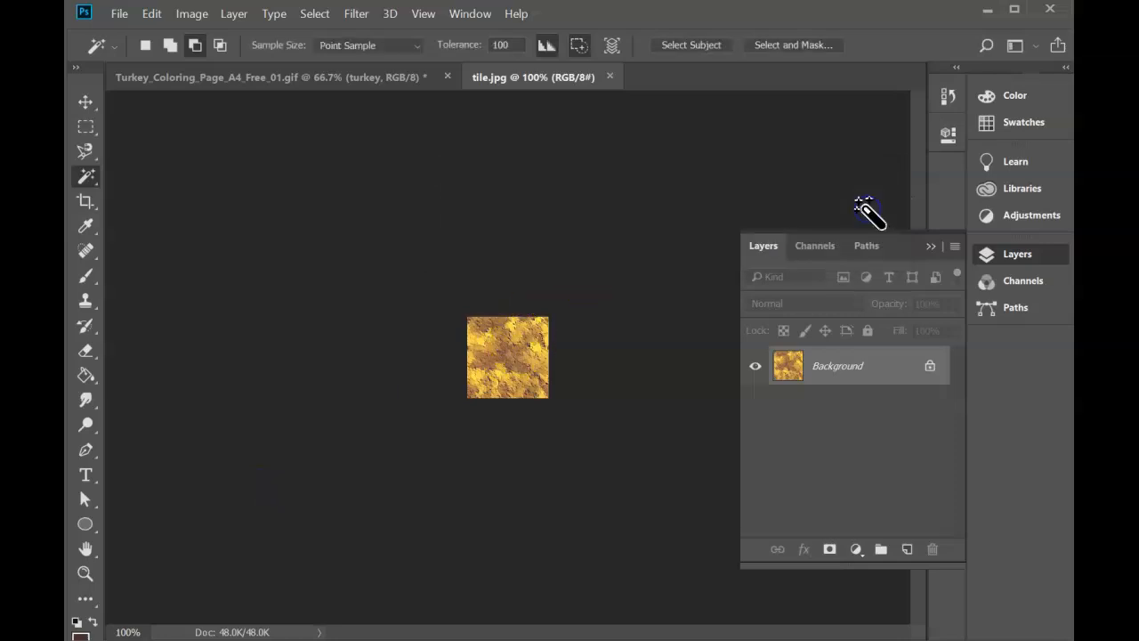
Add a pattern fill layer over the turkey's selected belly using the golden leaf tile at 100% scale, and return to Photopea.
click(391, 80)
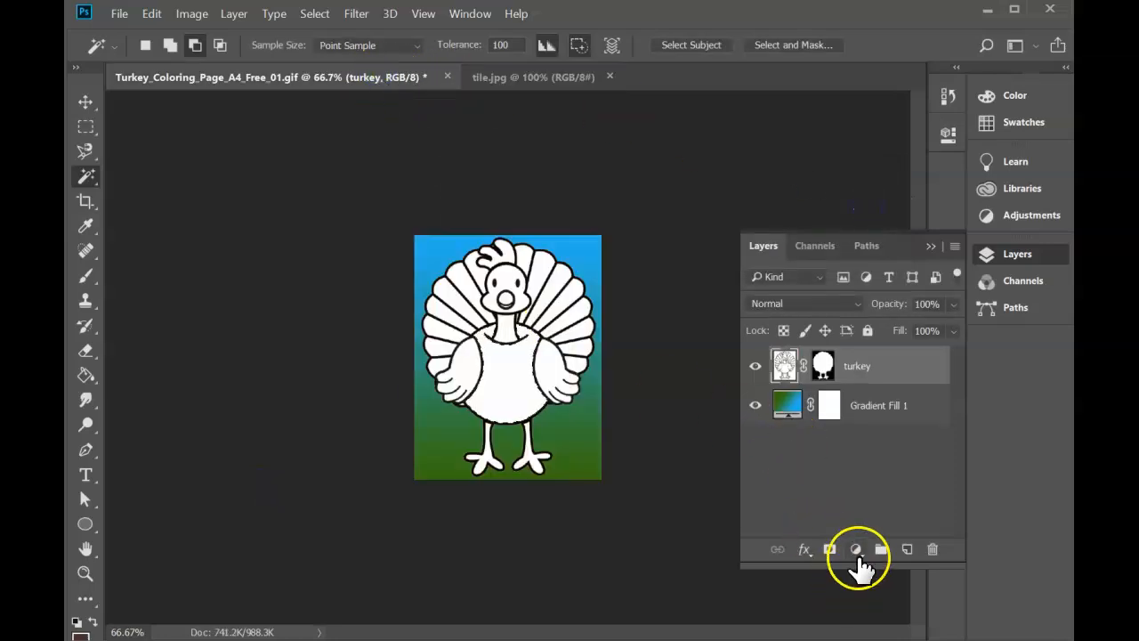
click(858, 555)
click(901, 250)
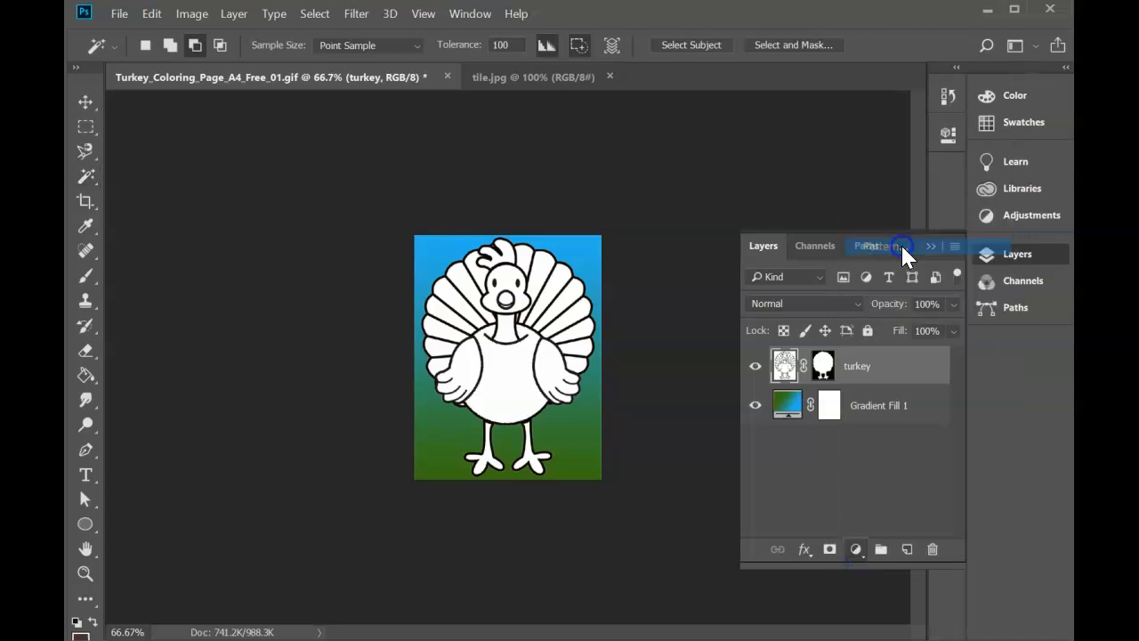
click(580, 238)
click(596, 361)
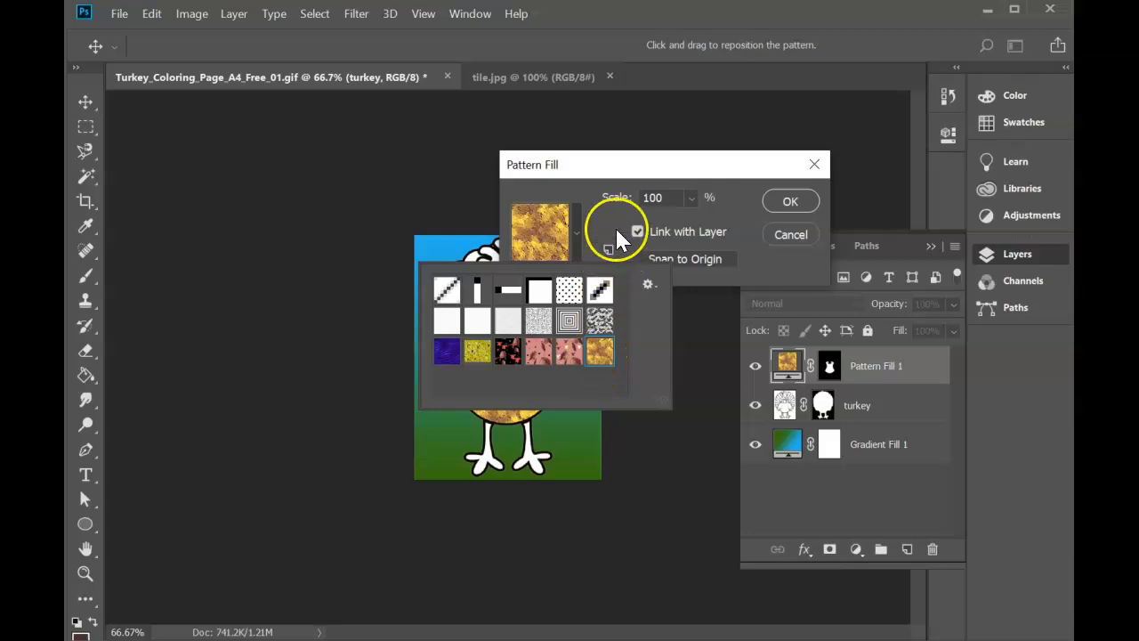
click(791, 202)
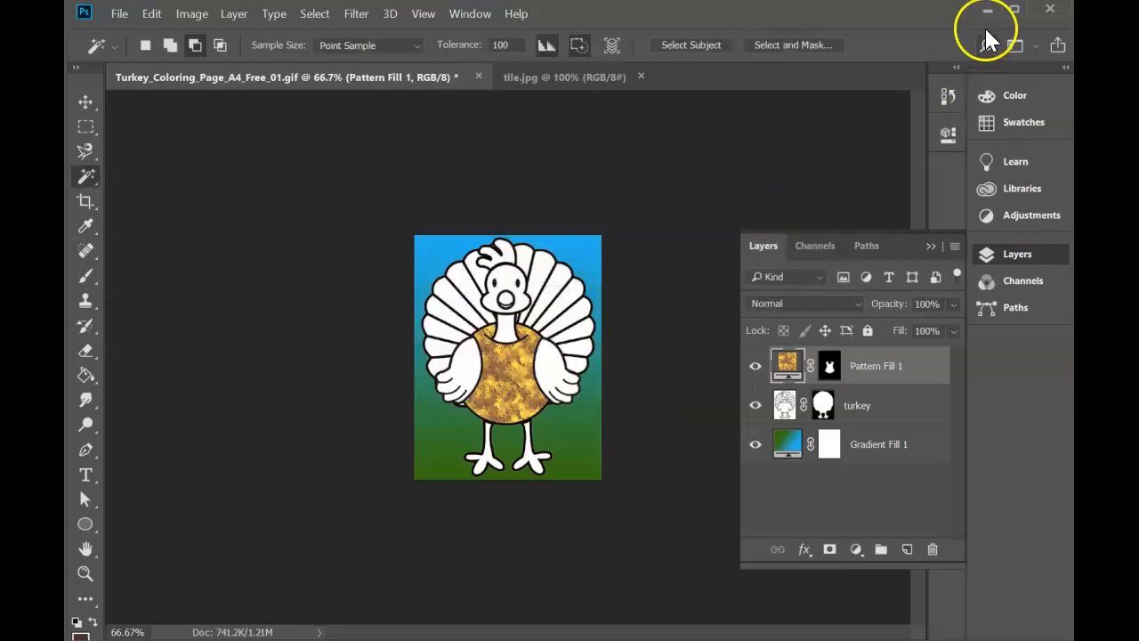
click(992, 4)
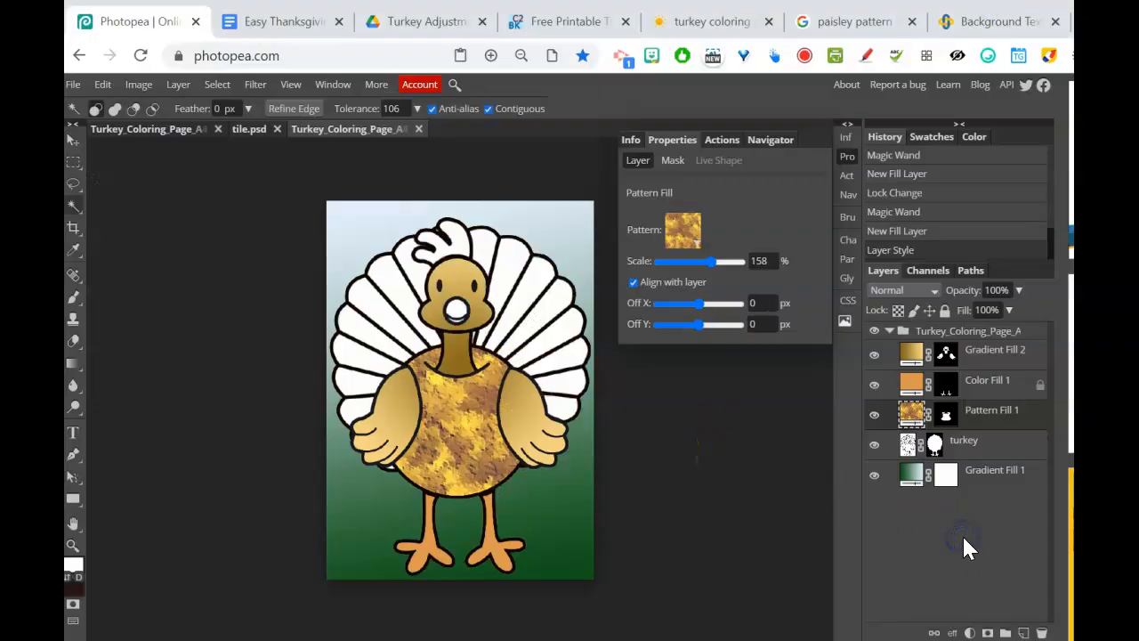
Copy the off-white and blue paisley image from the Google image results for "paisley pattern" and return to Photopea.
click(73, 84)
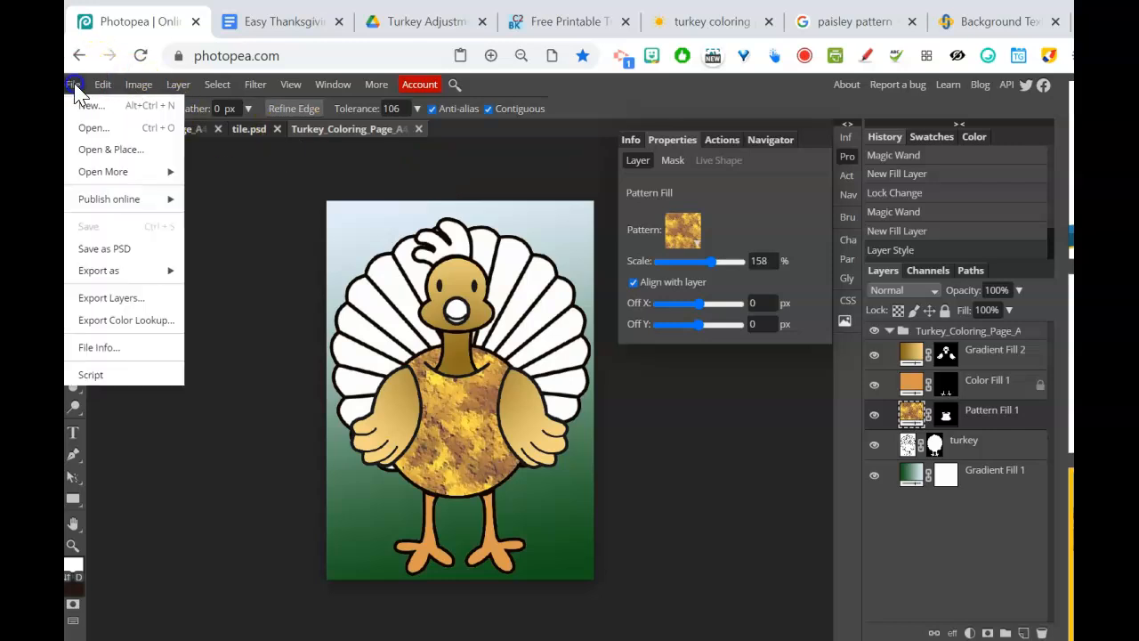
click(676, 19)
click(853, 23)
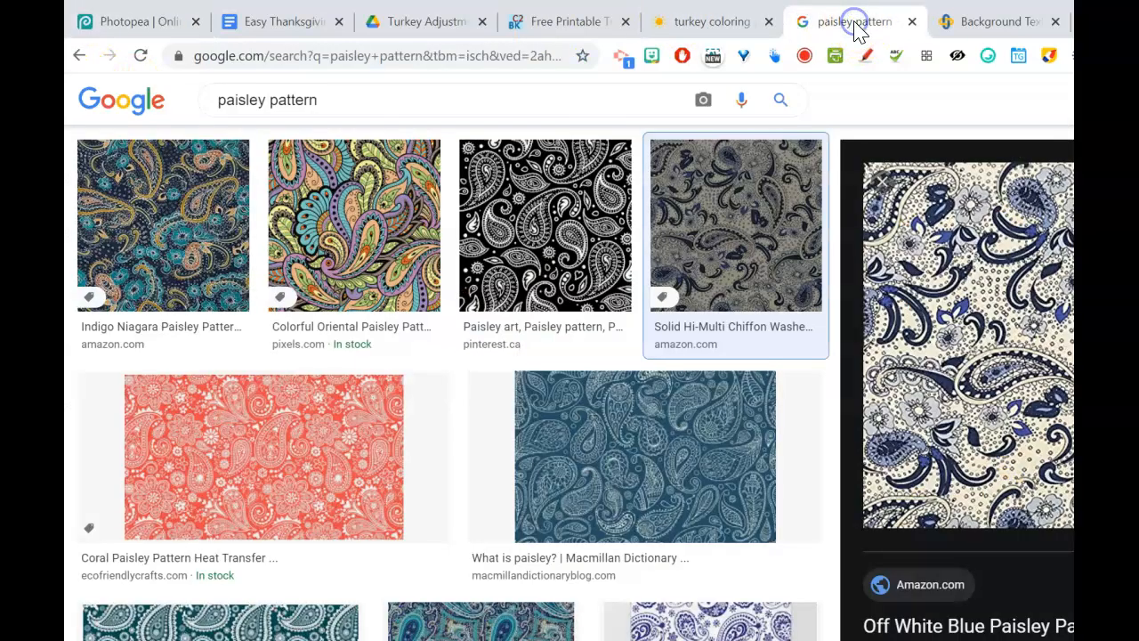
right_click(962, 317)
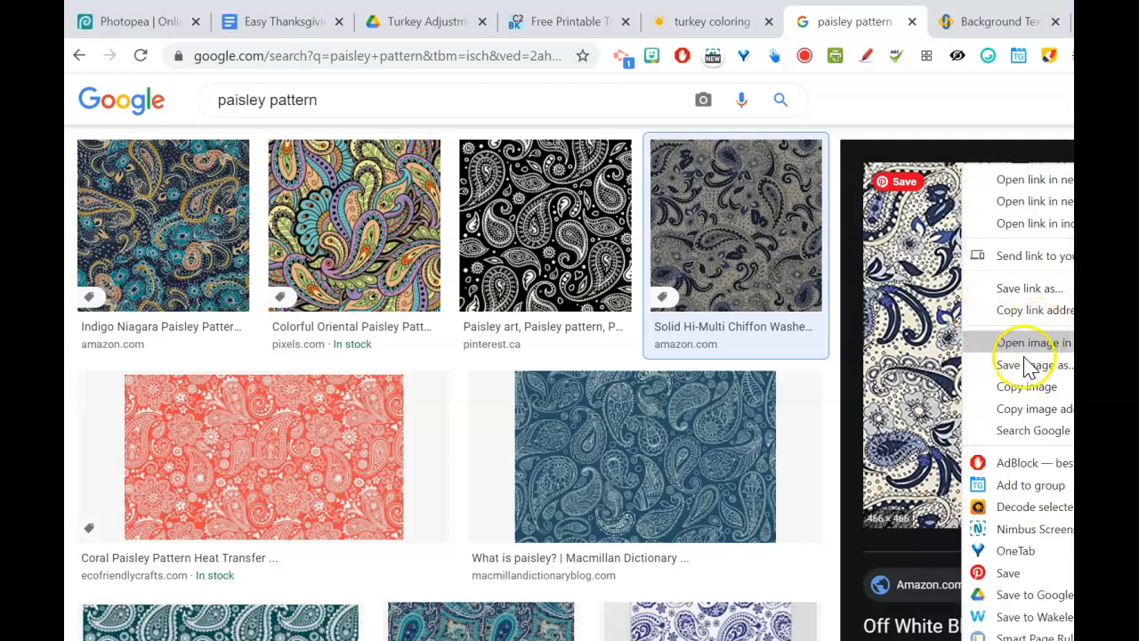
click(1024, 386)
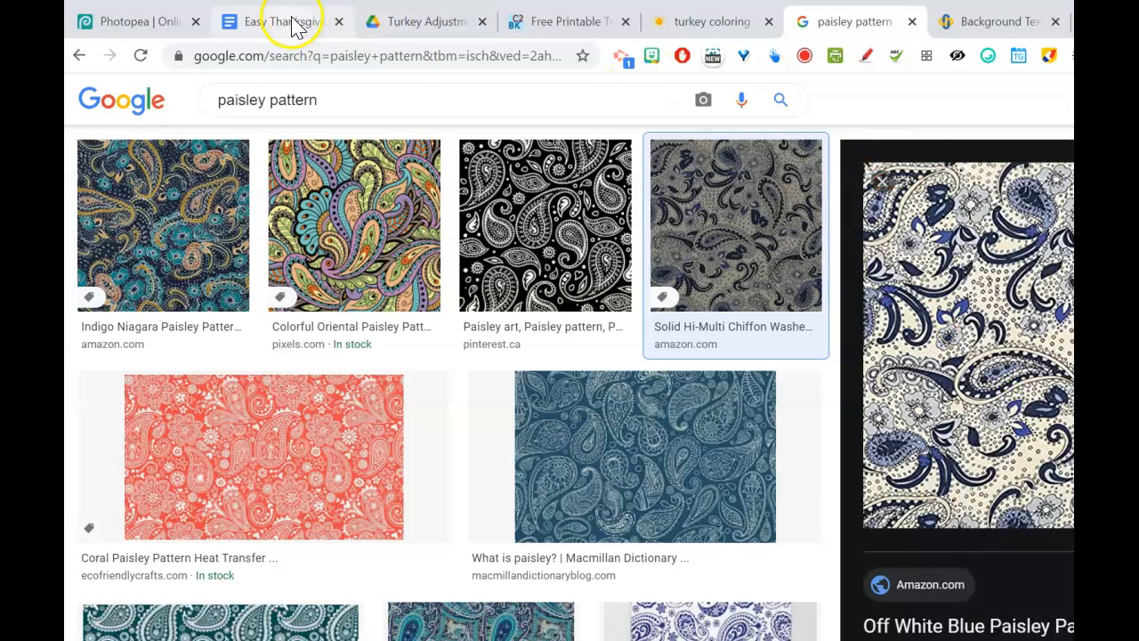
click(158, 31)
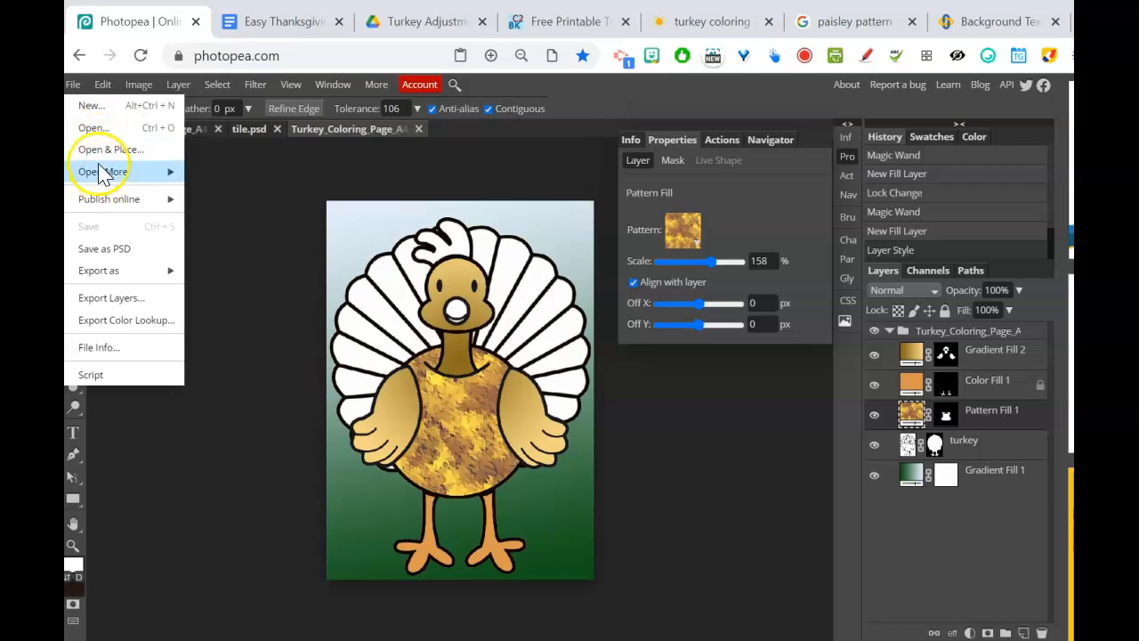
mouse_move(103, 86)
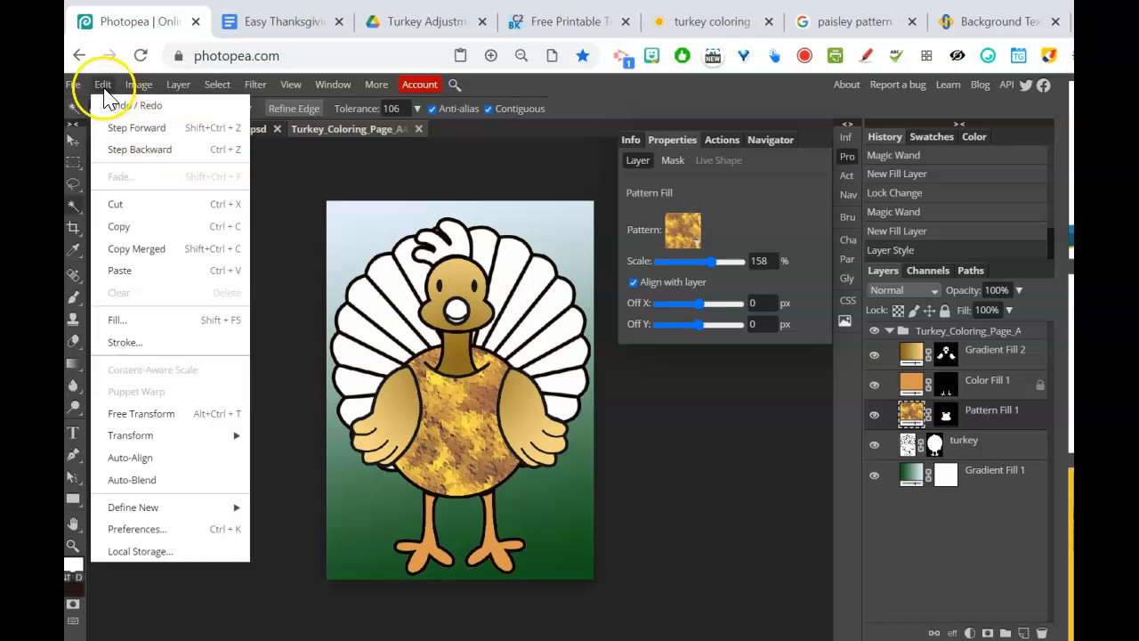
Paste the copied paisley image, place its layer directly below the belly's pattern fill layer, and shift the image upward on the canvas.
click(131, 278)
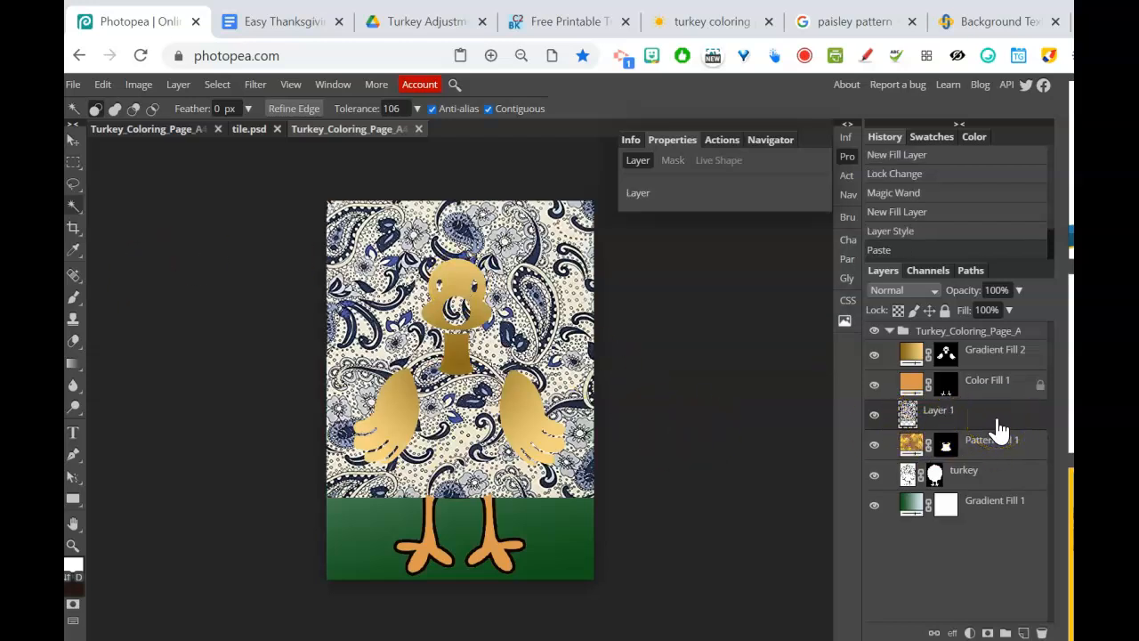
drag(999, 429, 993, 467)
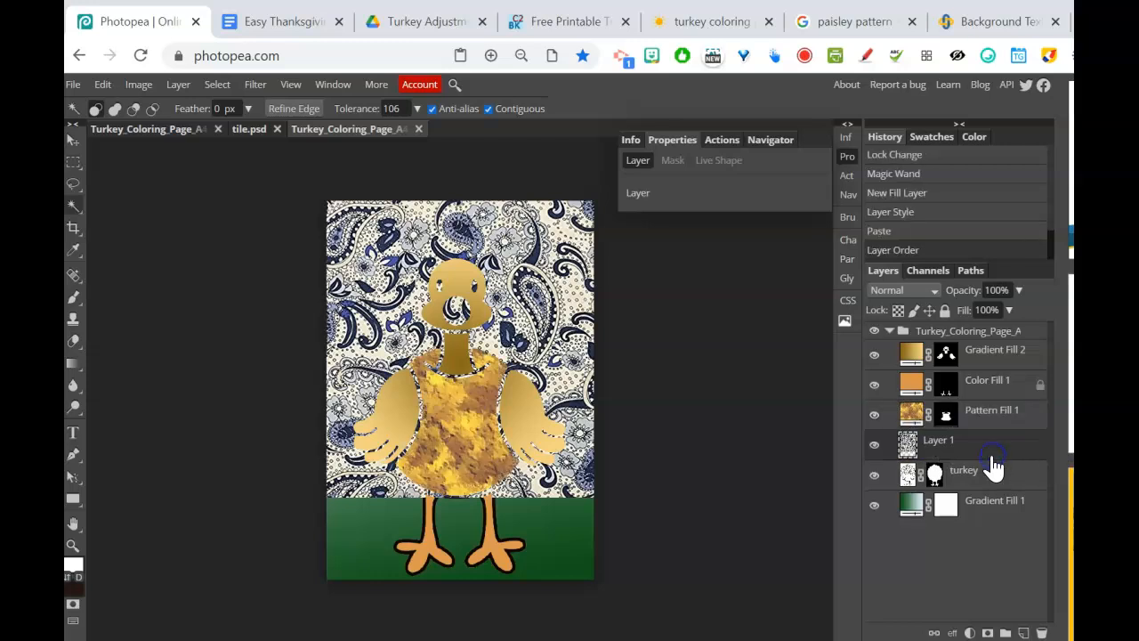
click(877, 447)
click(72, 142)
drag(374, 258, 363, 207)
click(947, 481)
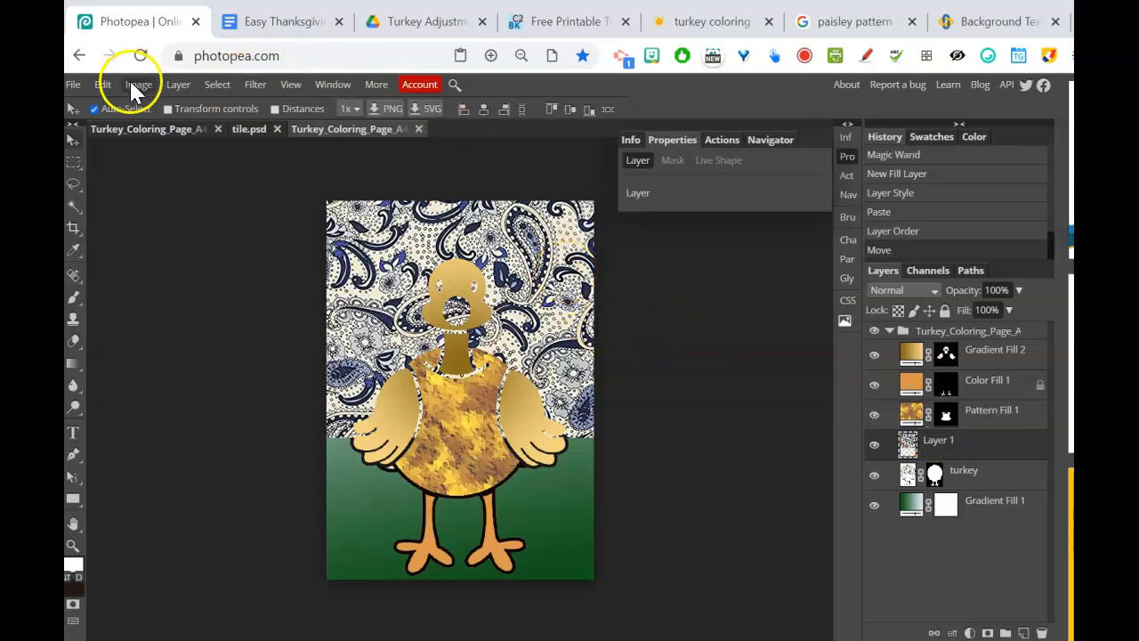
Scale the pasted paisley layer to 78.76% with Free Transform and position it over the feathers on the turkey's left side.
click(104, 84)
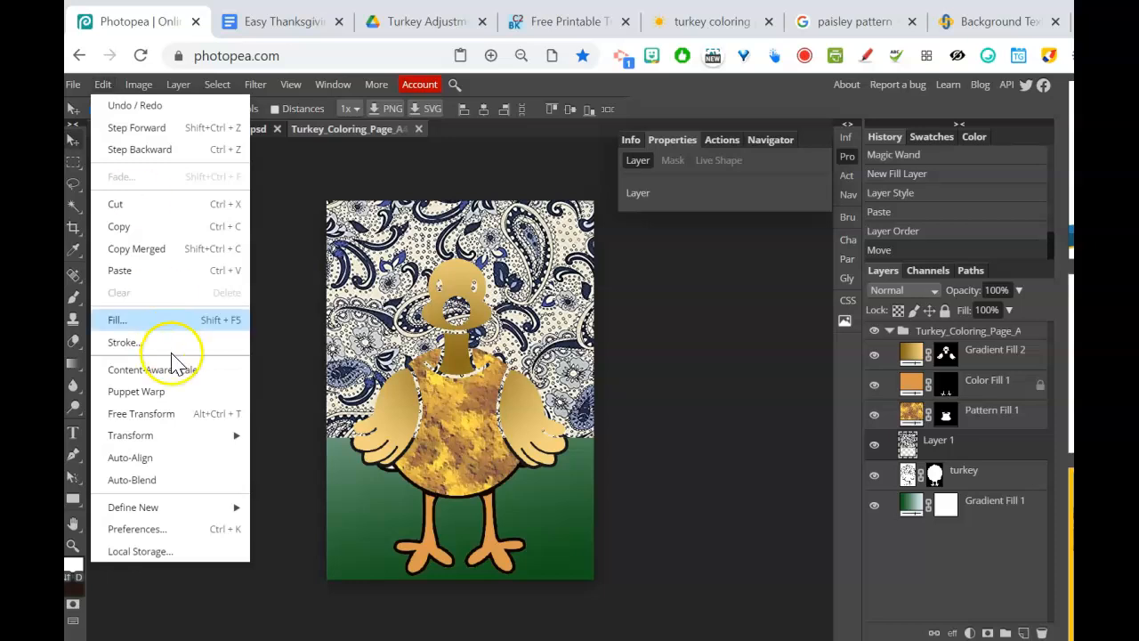
mouse_move(205, 436)
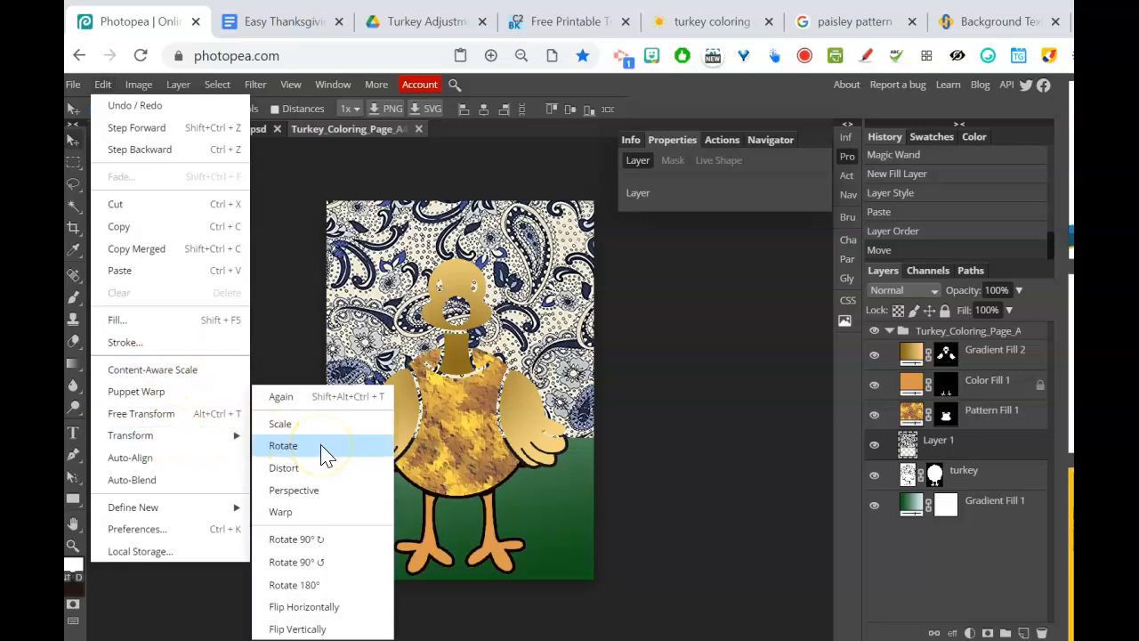
click(195, 425)
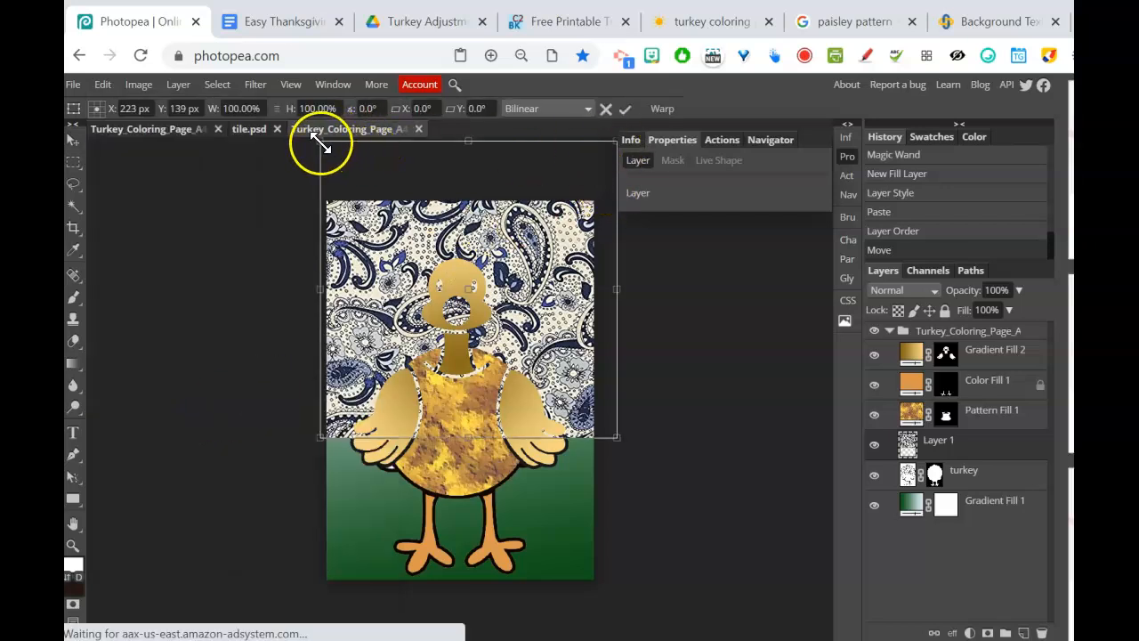
drag(320, 141, 383, 184)
drag(583, 267, 431, 285)
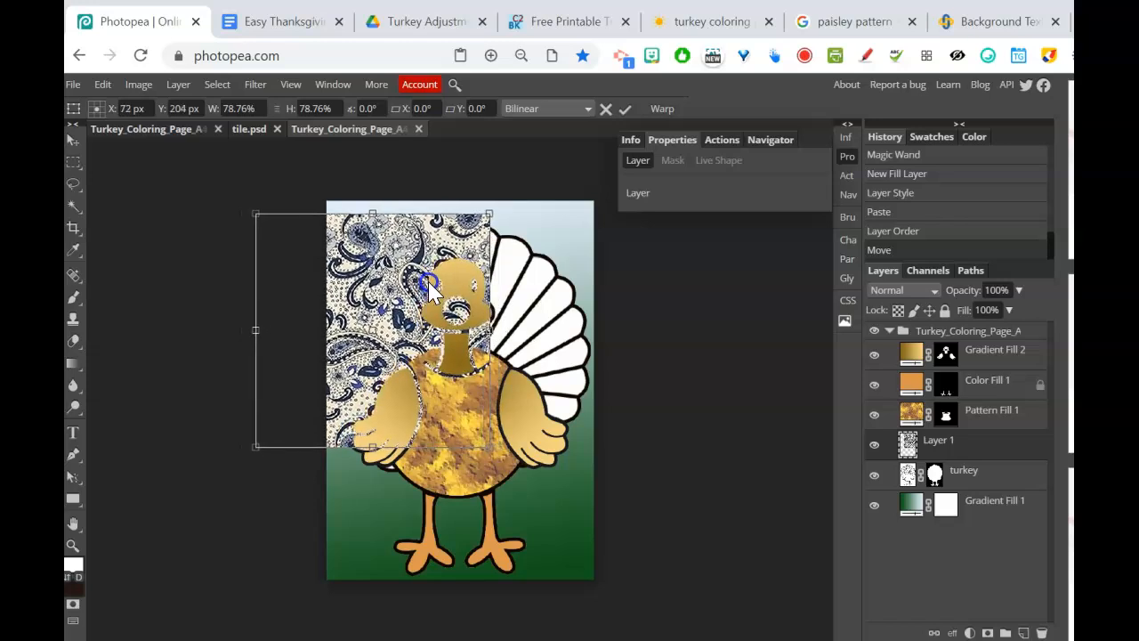
click(626, 108)
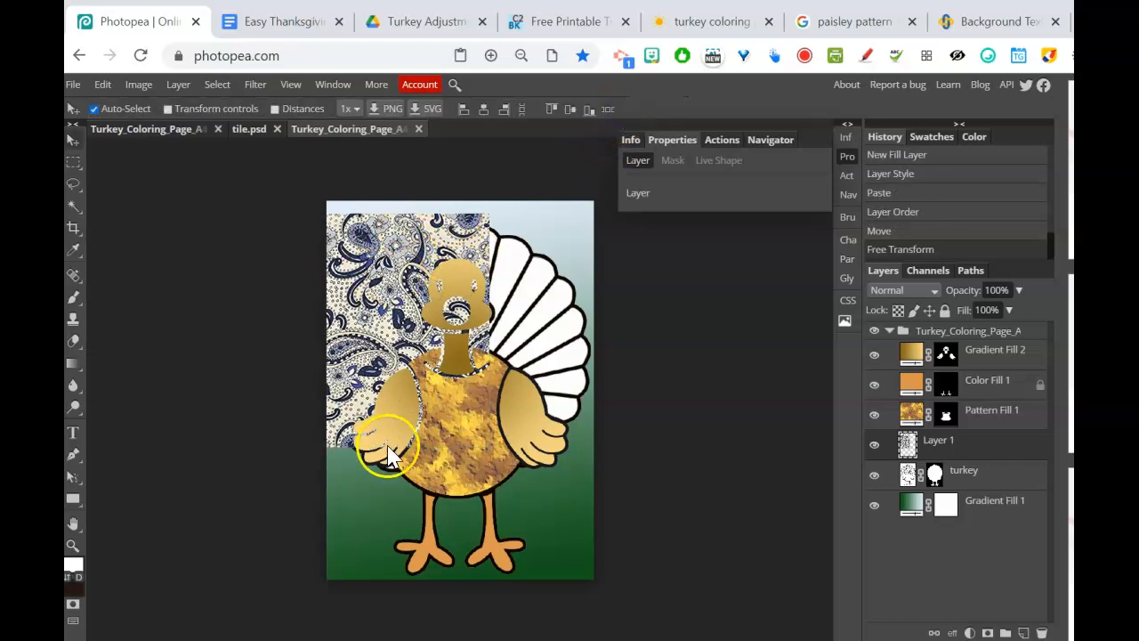
Hide the paisley layer and select two separate white feathers on the left of the turkey layer with the Magic Wand.
click(874, 445)
click(901, 471)
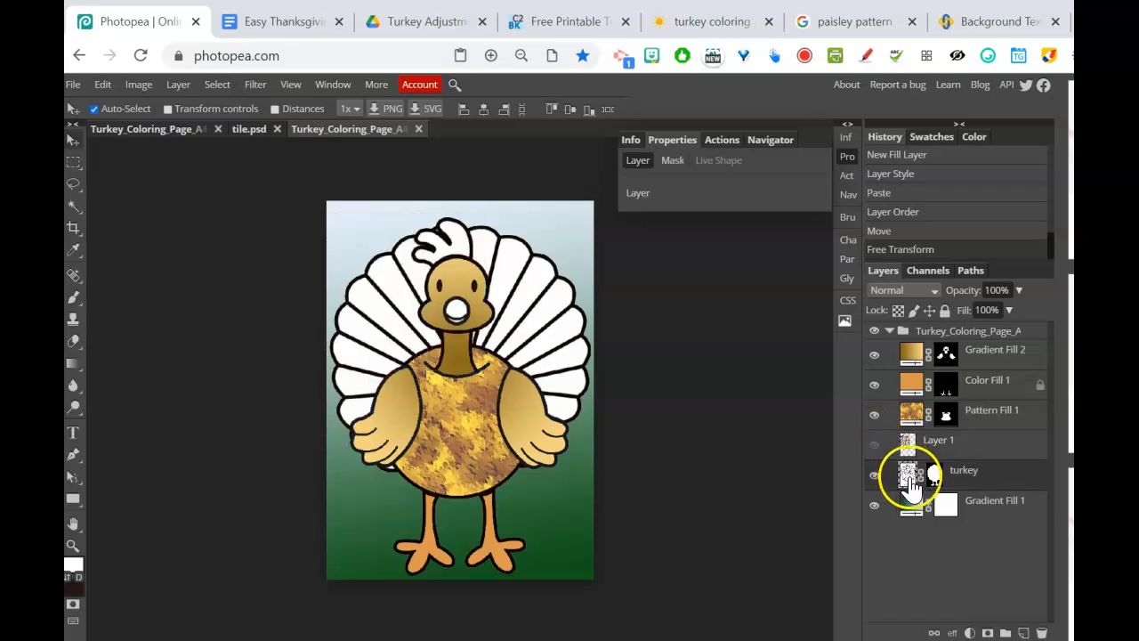
click(78, 210)
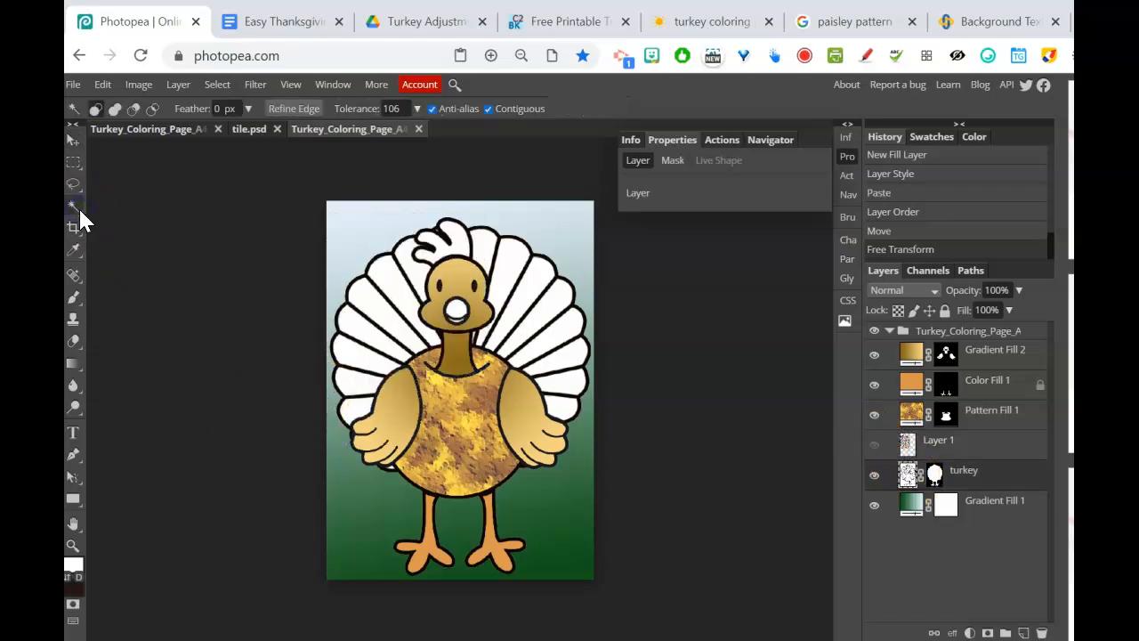
click(353, 385)
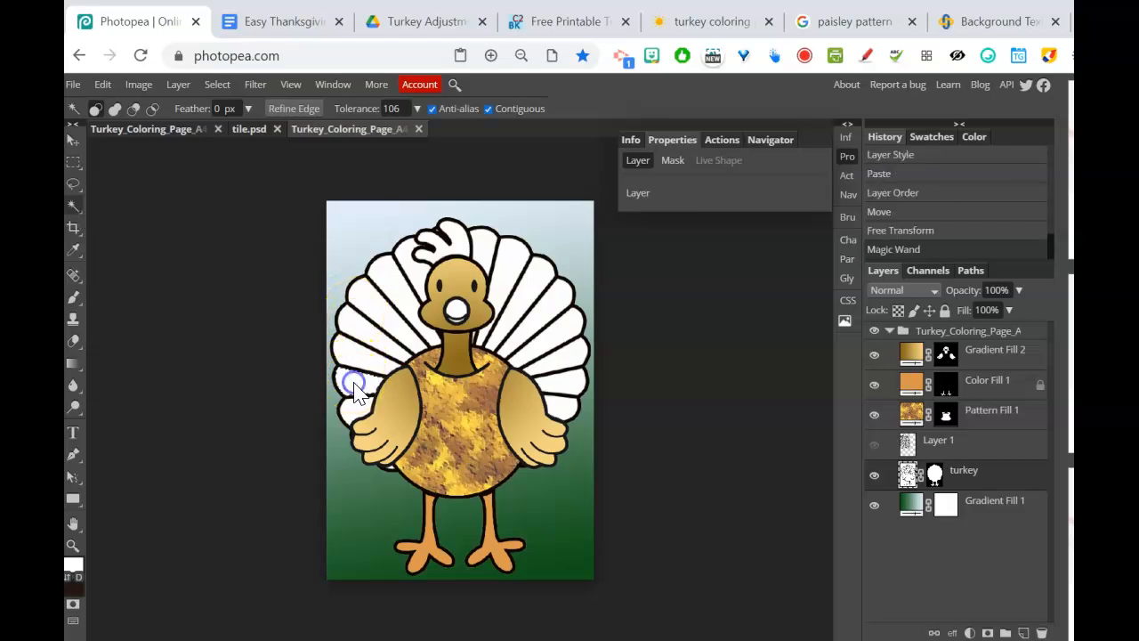
shift+click(384, 315)
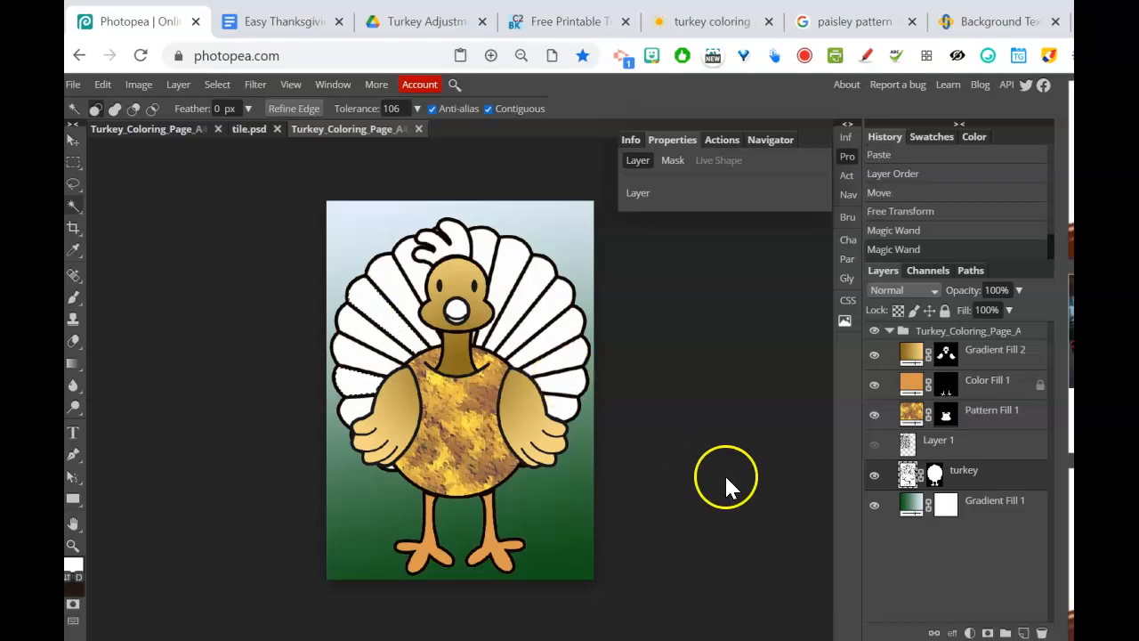
Show the paisley layer again and add a raster mask that limits it to the two selected feathers.
click(944, 445)
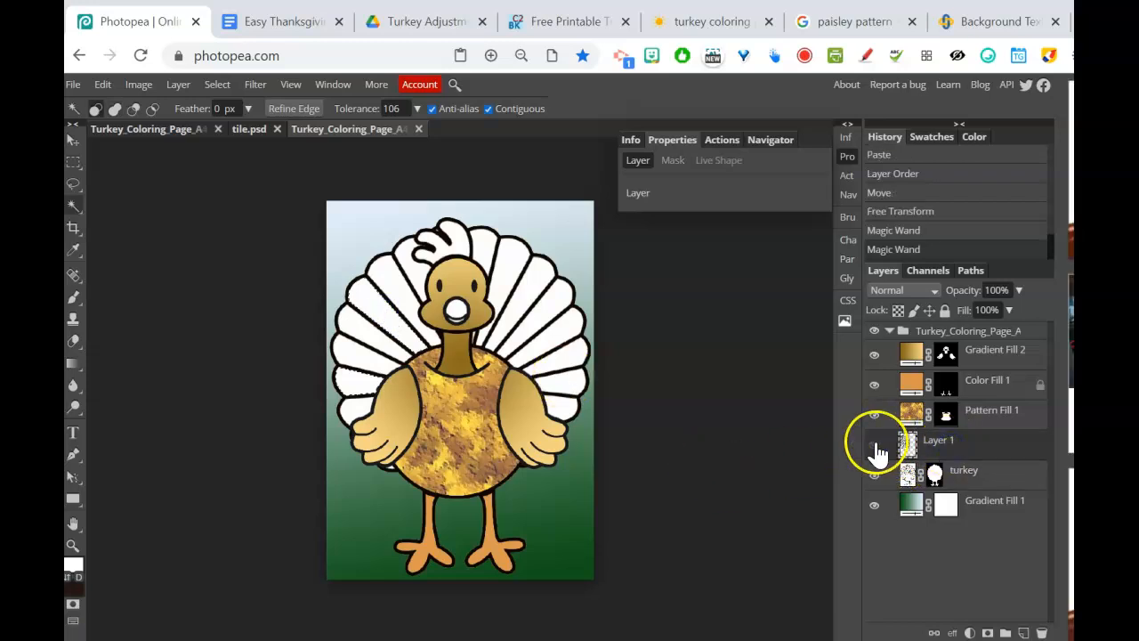
click(876, 448)
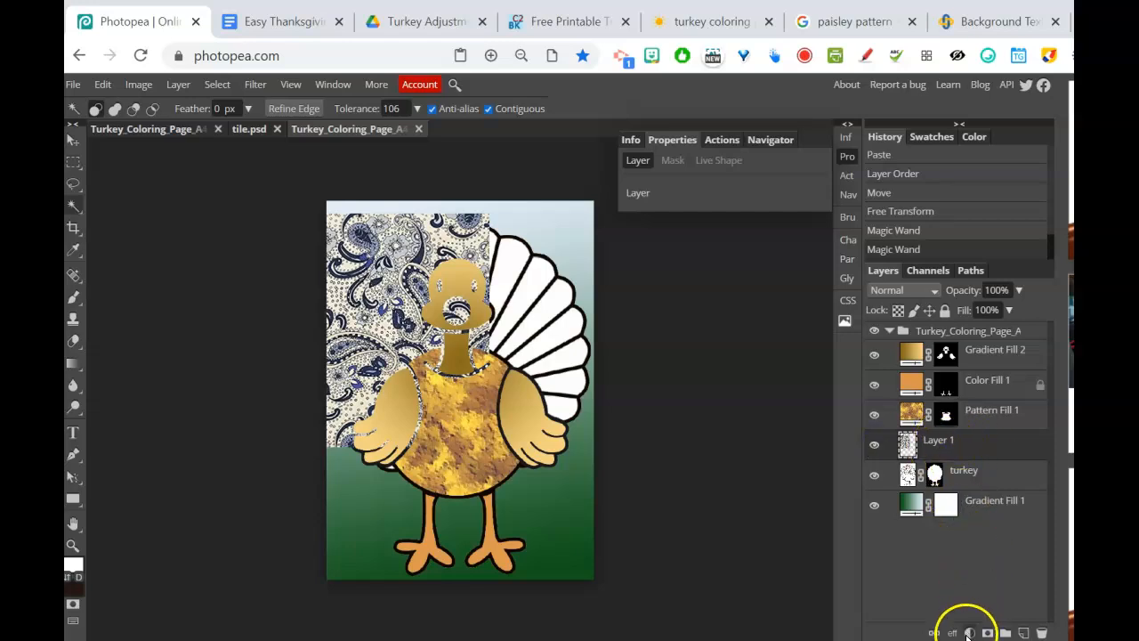
click(969, 632)
click(970, 633)
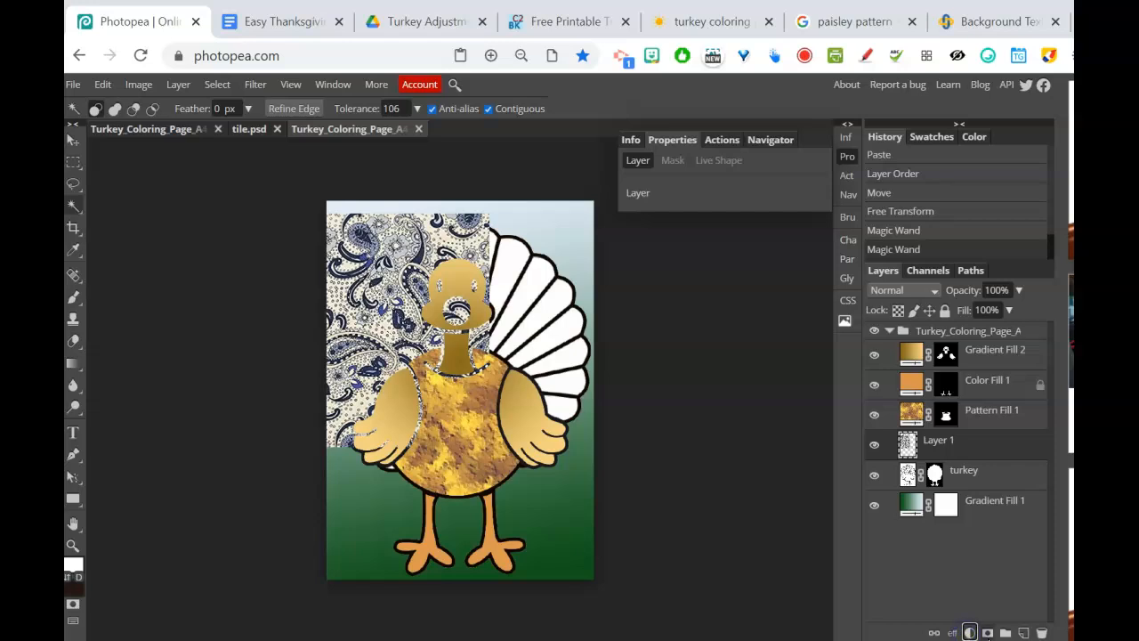
click(987, 632)
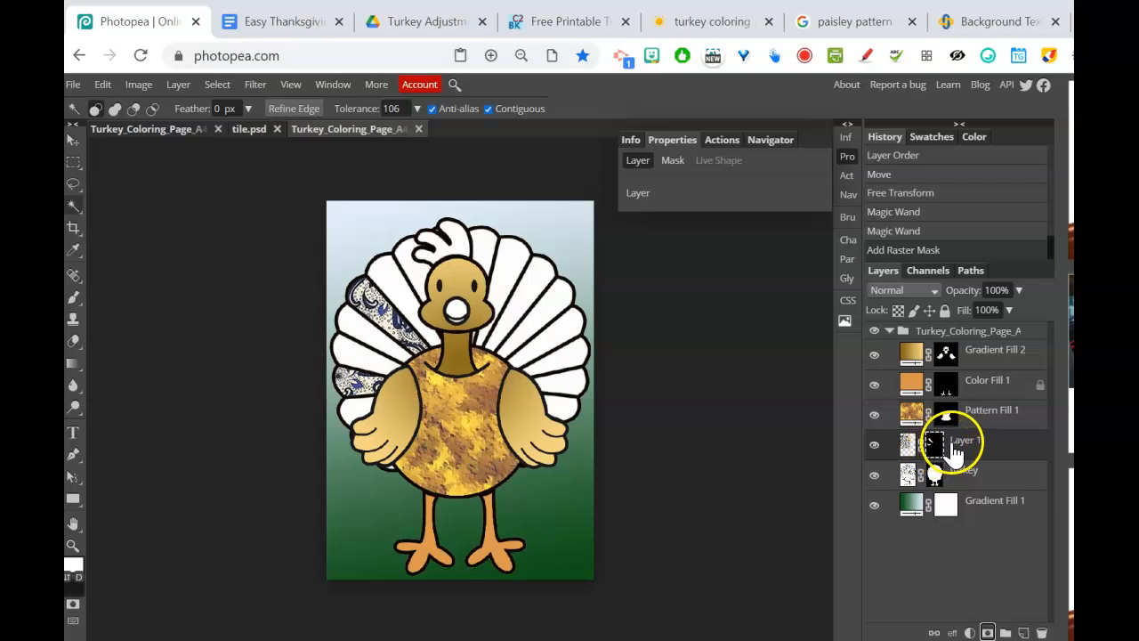
Place the image pattern1 from the Thanksgiving folder as a smart object and position it over the feathers on the turkey's right side.
click(73, 85)
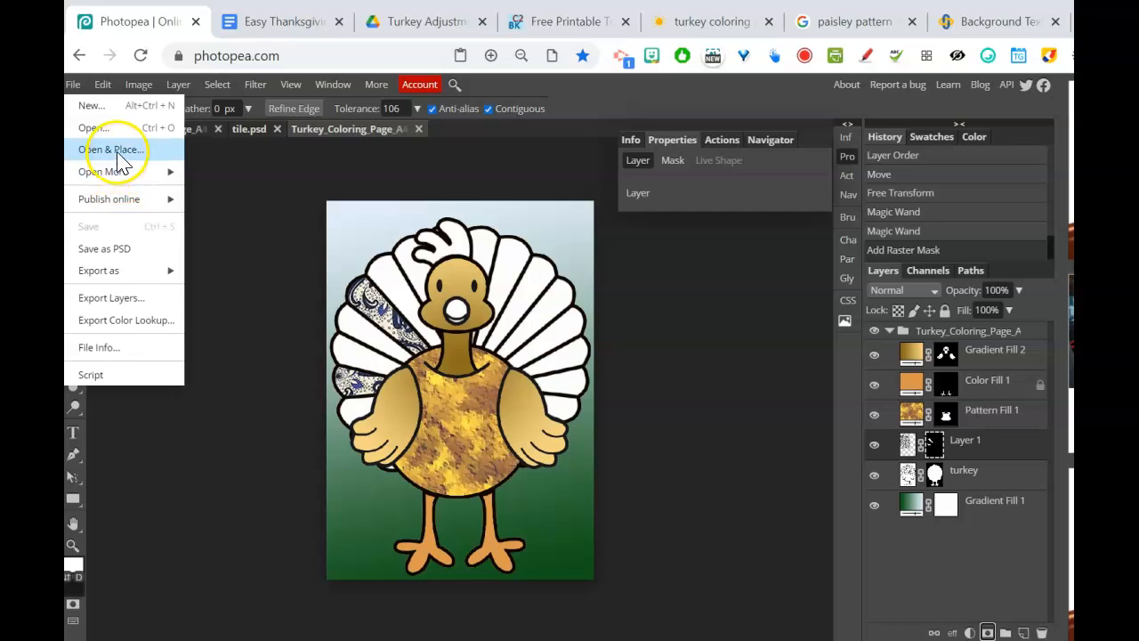
click(116, 149)
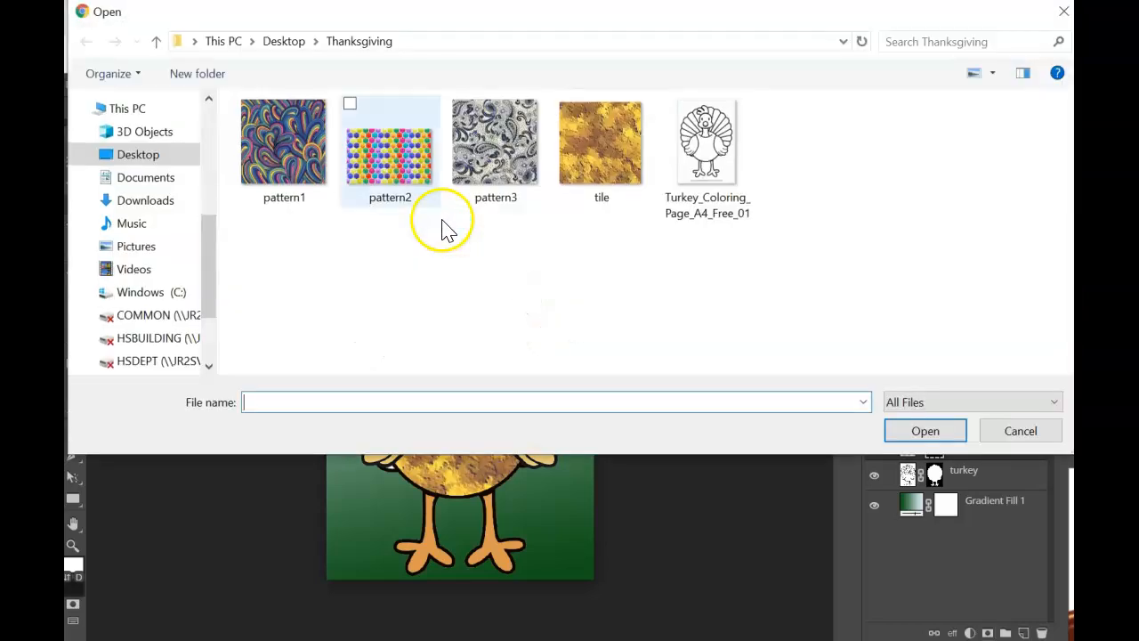
double_click(293, 152)
drag(543, 317, 676, 268)
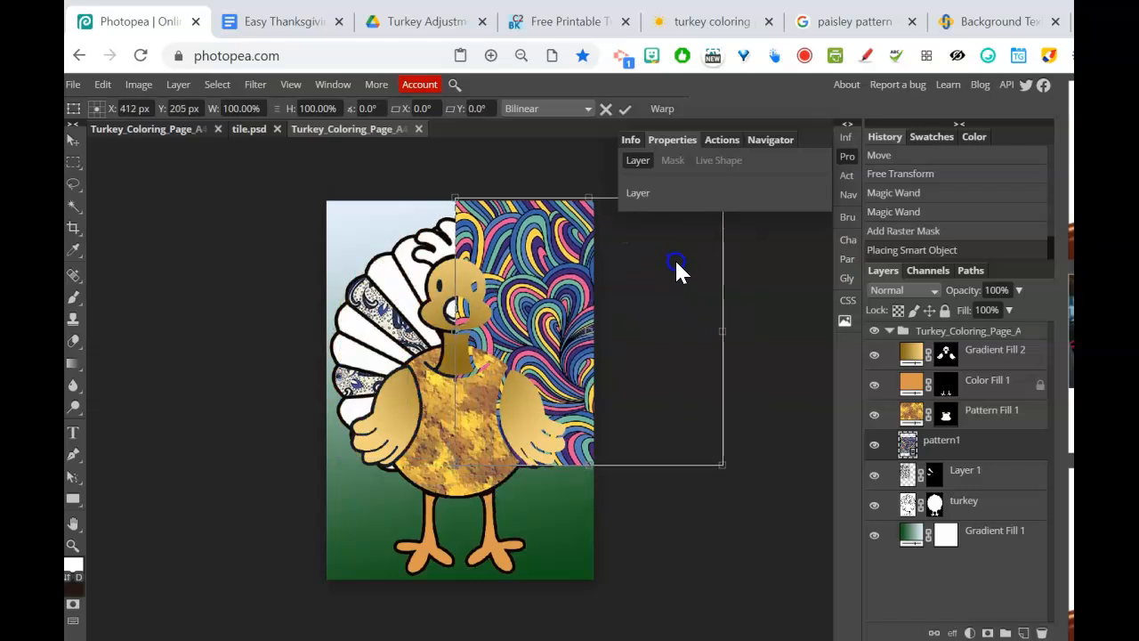
click(626, 108)
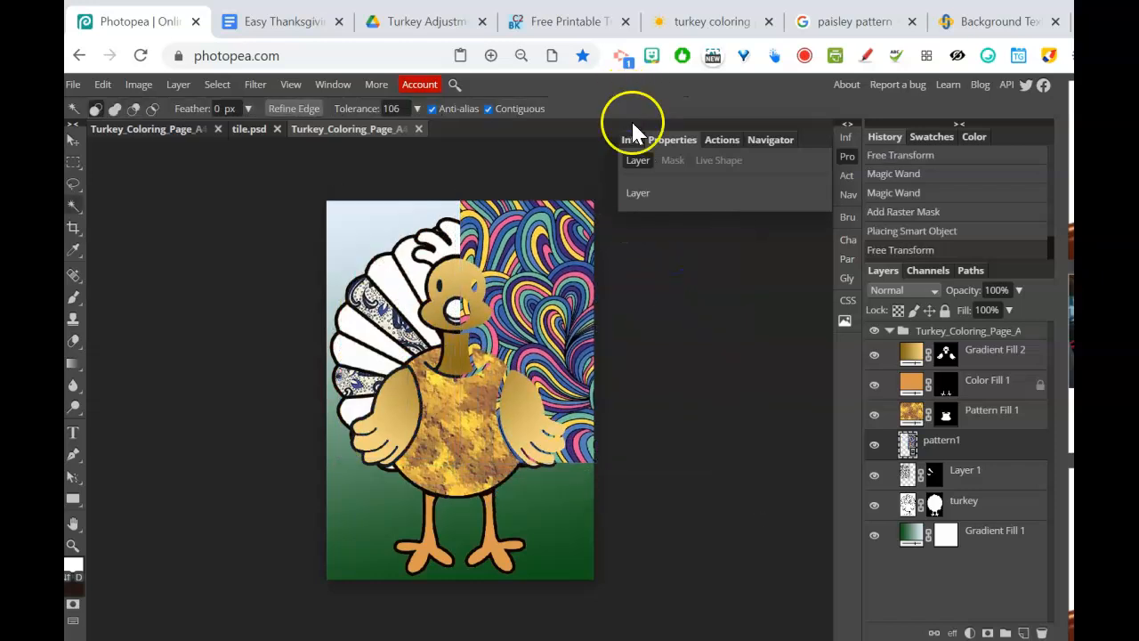
Mask the pattern1 layer to two separate right-side feathers, selected with the Magic Wand on the turkey layer while pattern1 is hidden.
click(874, 447)
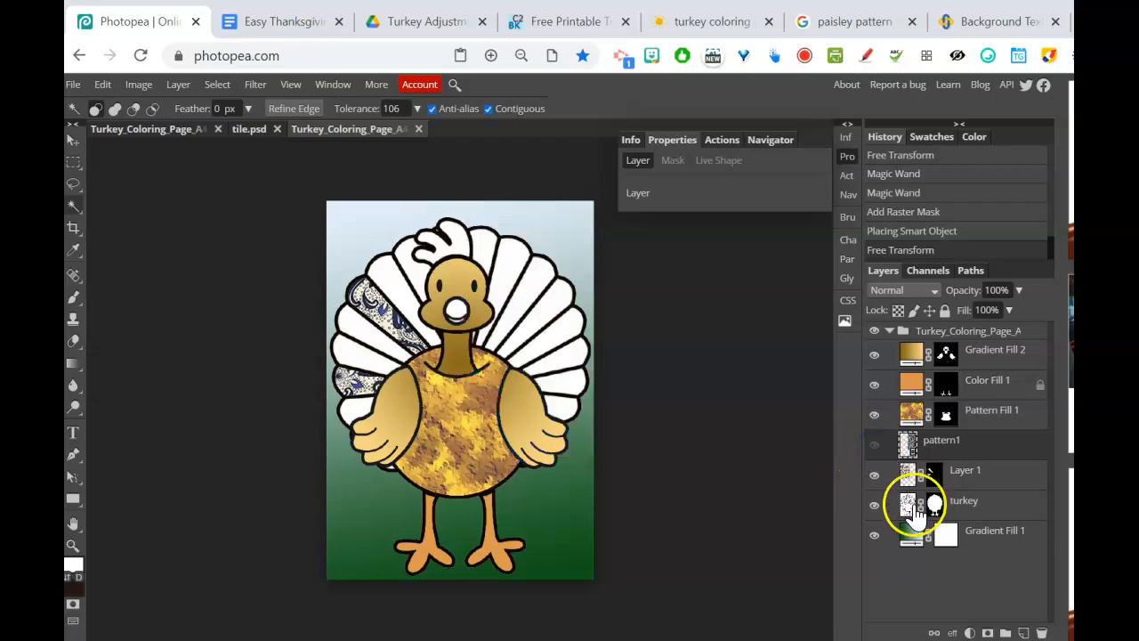
click(909, 509)
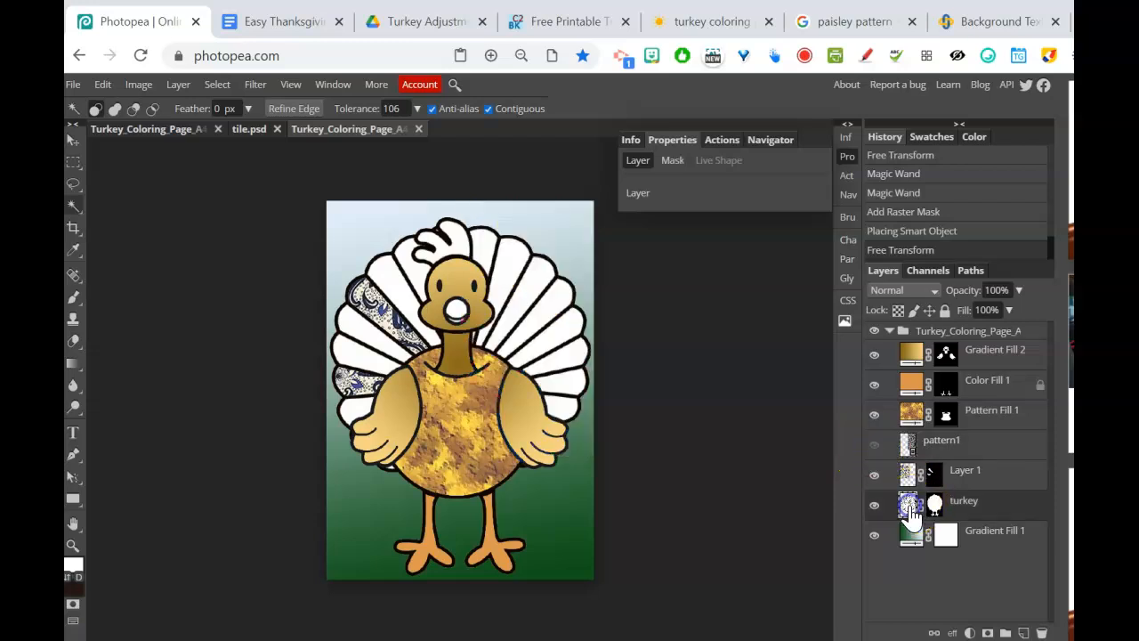
click(509, 274)
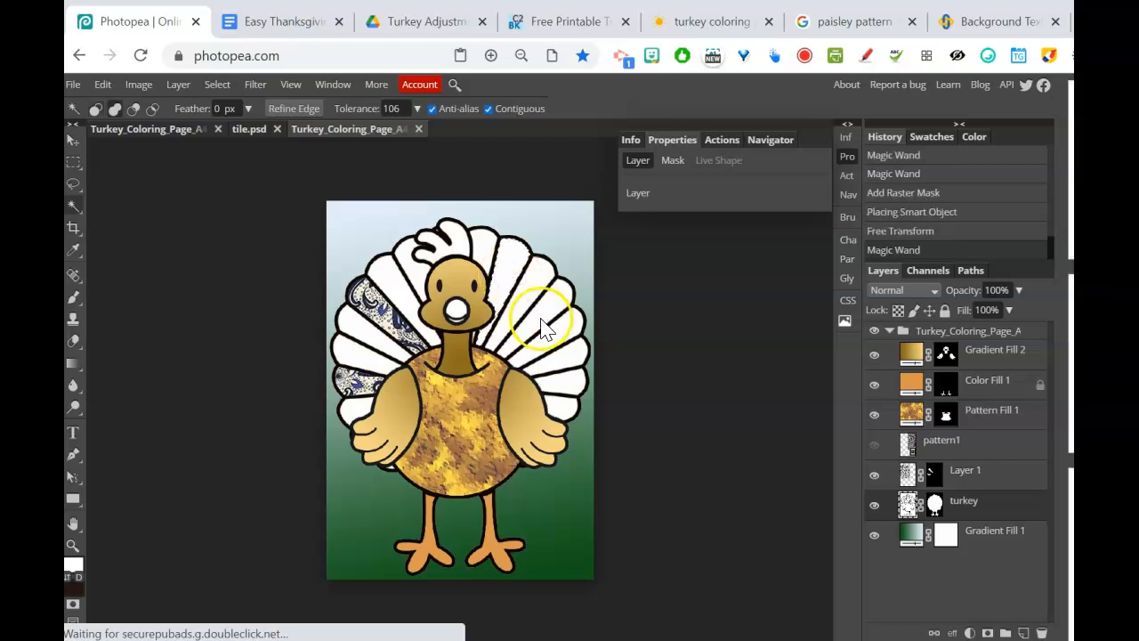
click(550, 354)
key(shift)
key(shift)
key(shift)
key(shift)
key(shift)
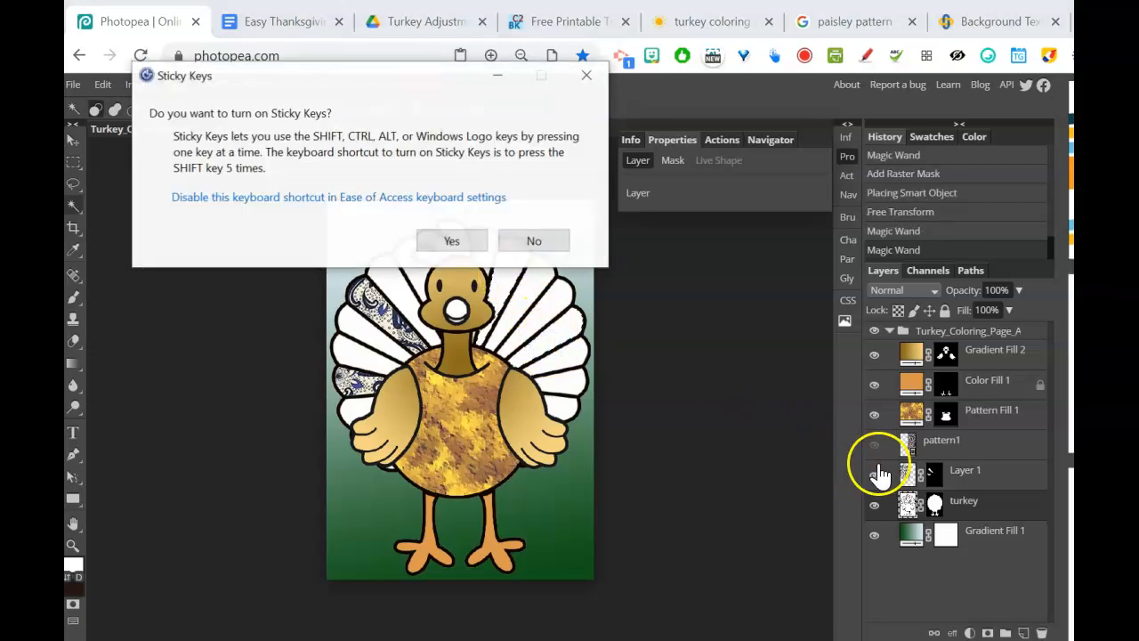
click(533, 242)
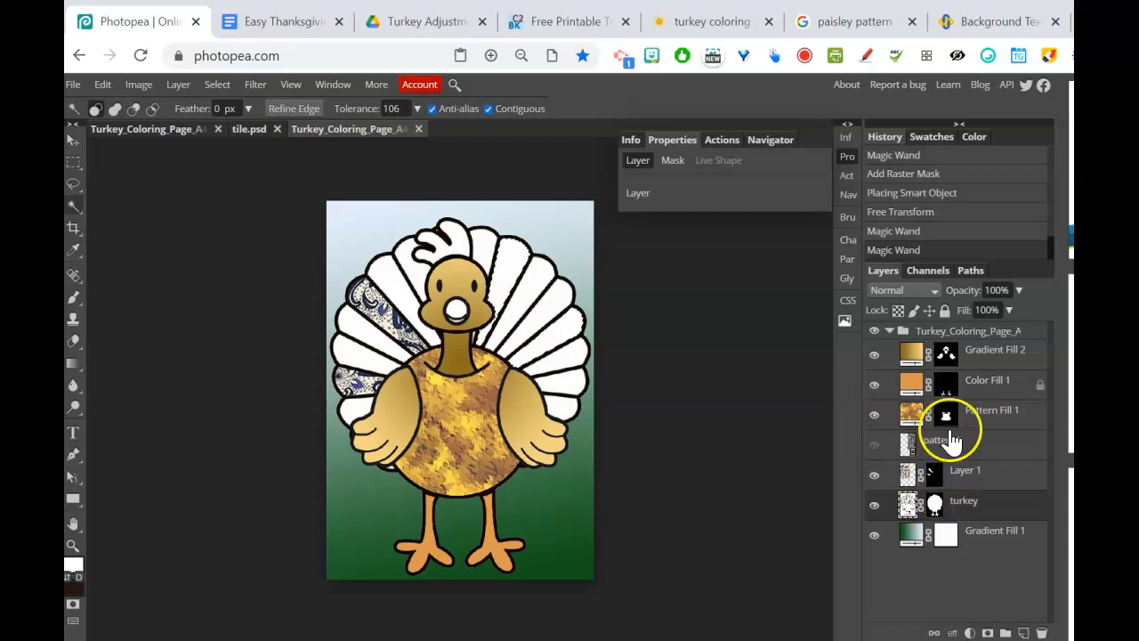
click(876, 447)
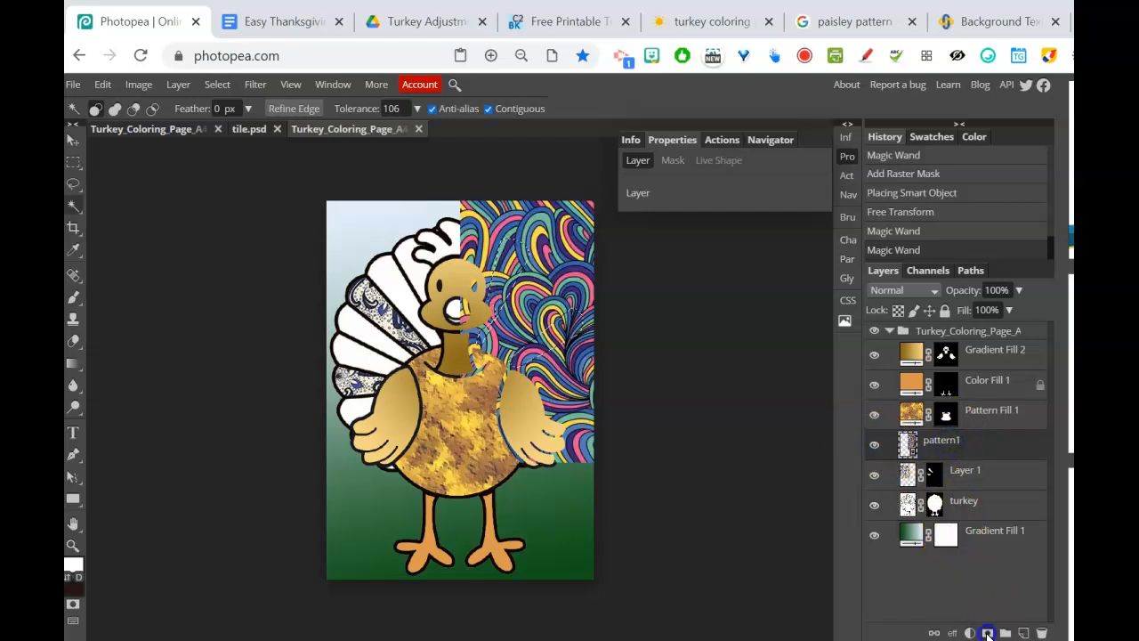
click(988, 633)
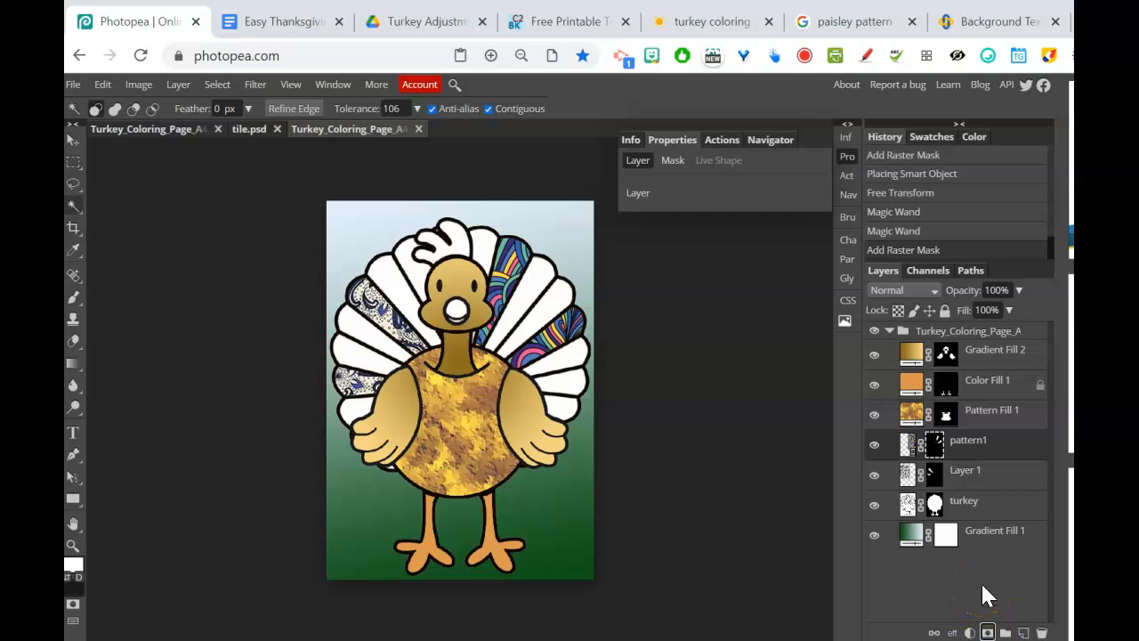
click(73, 85)
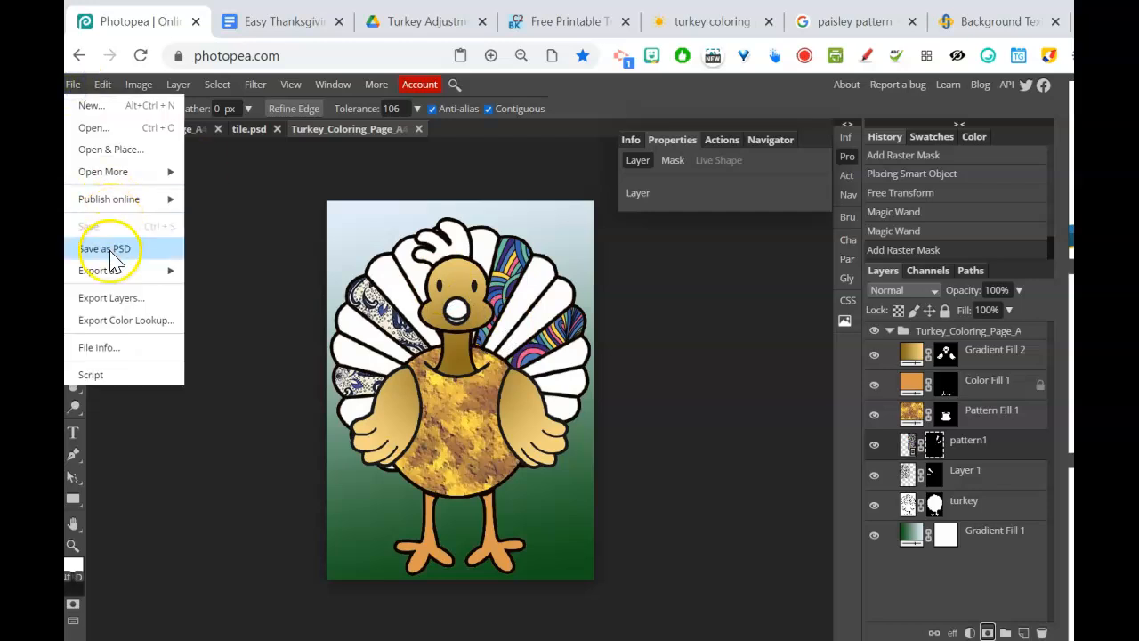
mouse_move(104, 271)
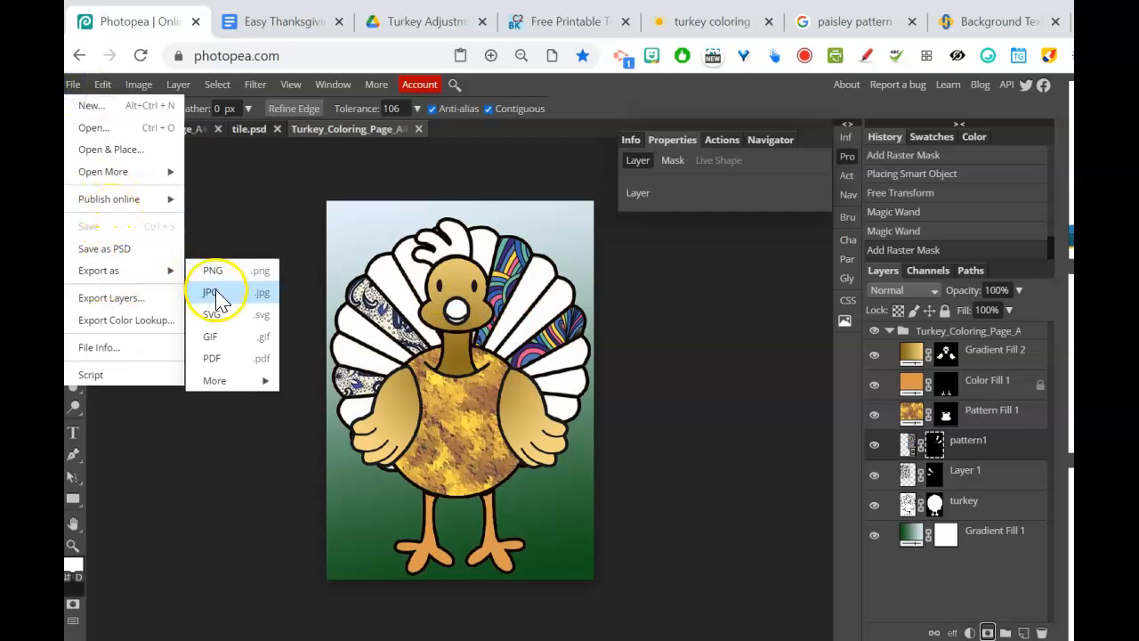
click(633, 109)
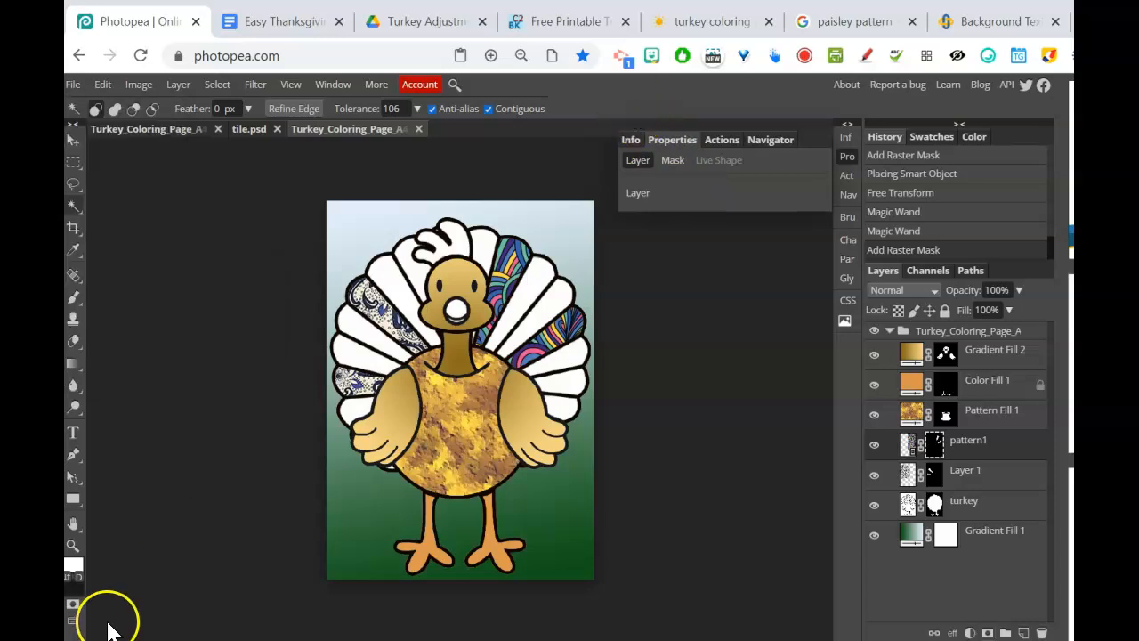